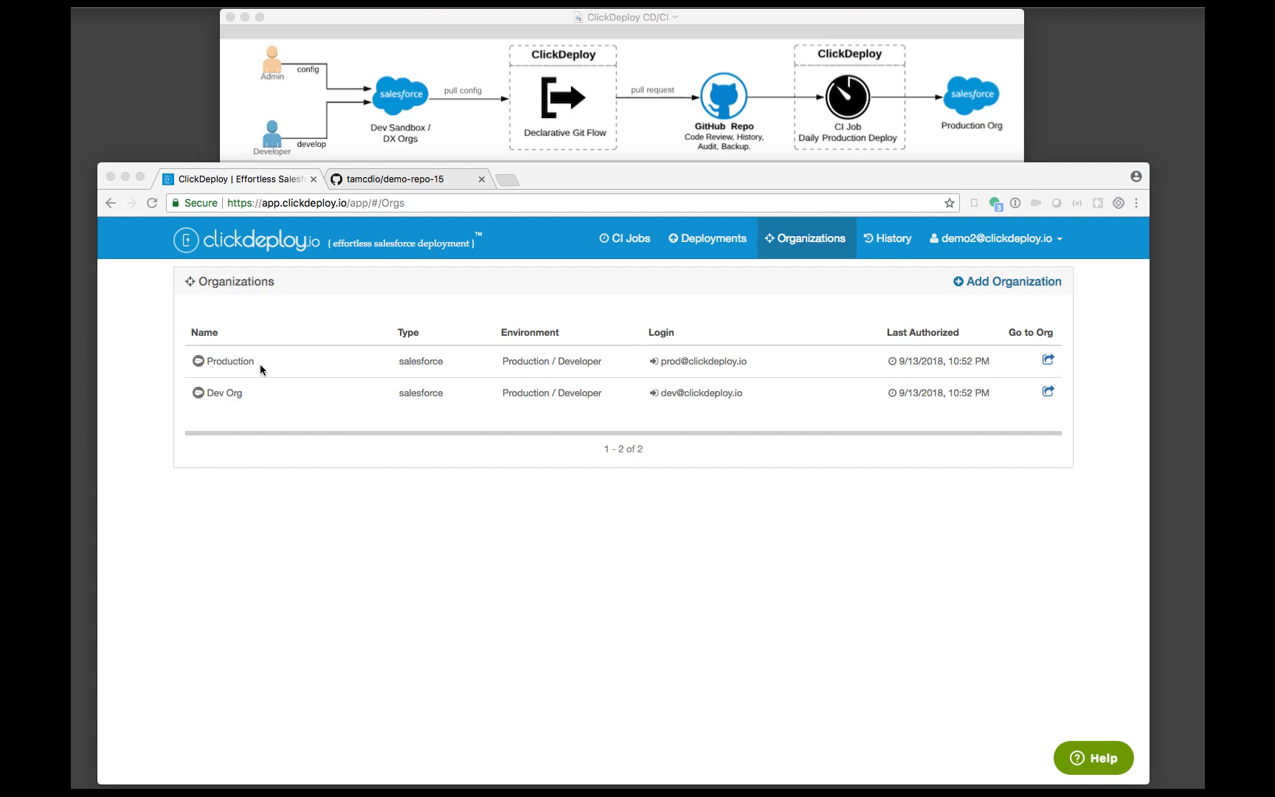
- View the demo-repo-15 repository on GitHub and return to the ClickDeploy organizations list
left_click(472, 595)
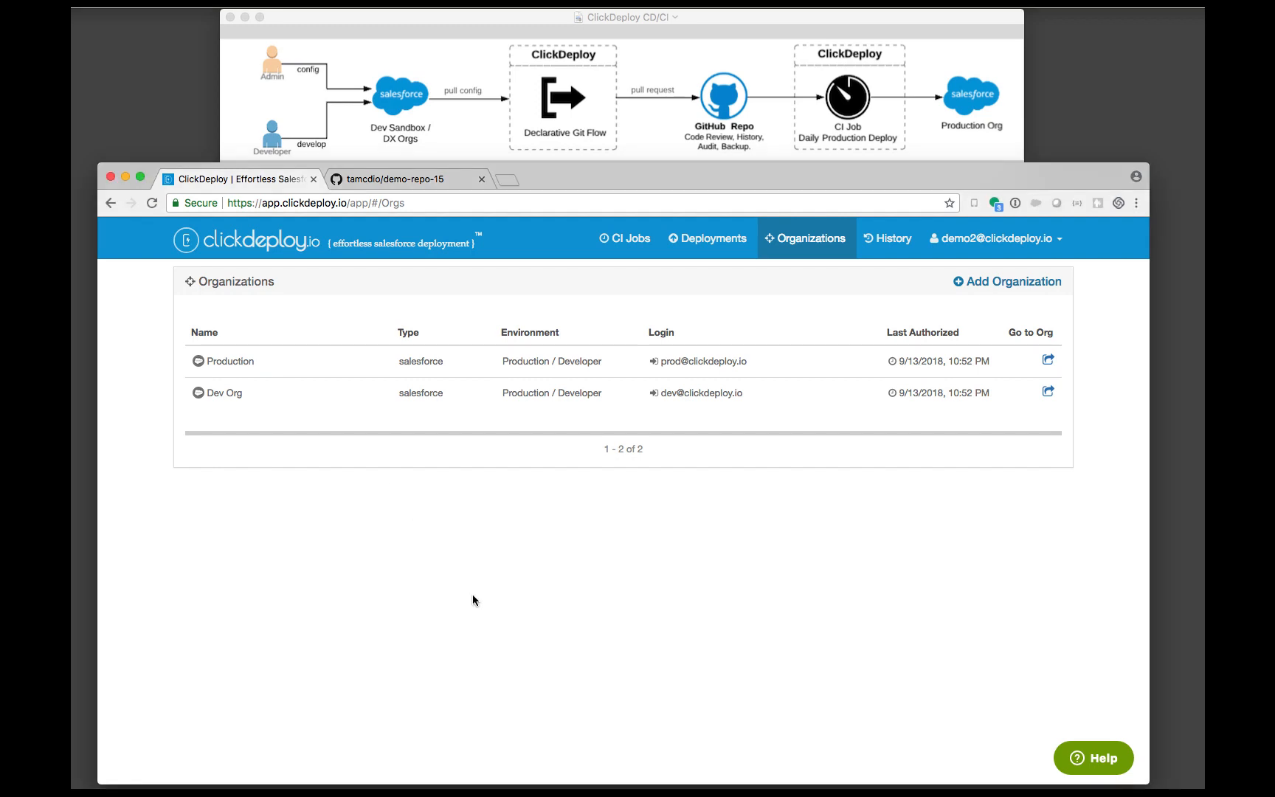
left_click(402, 180)
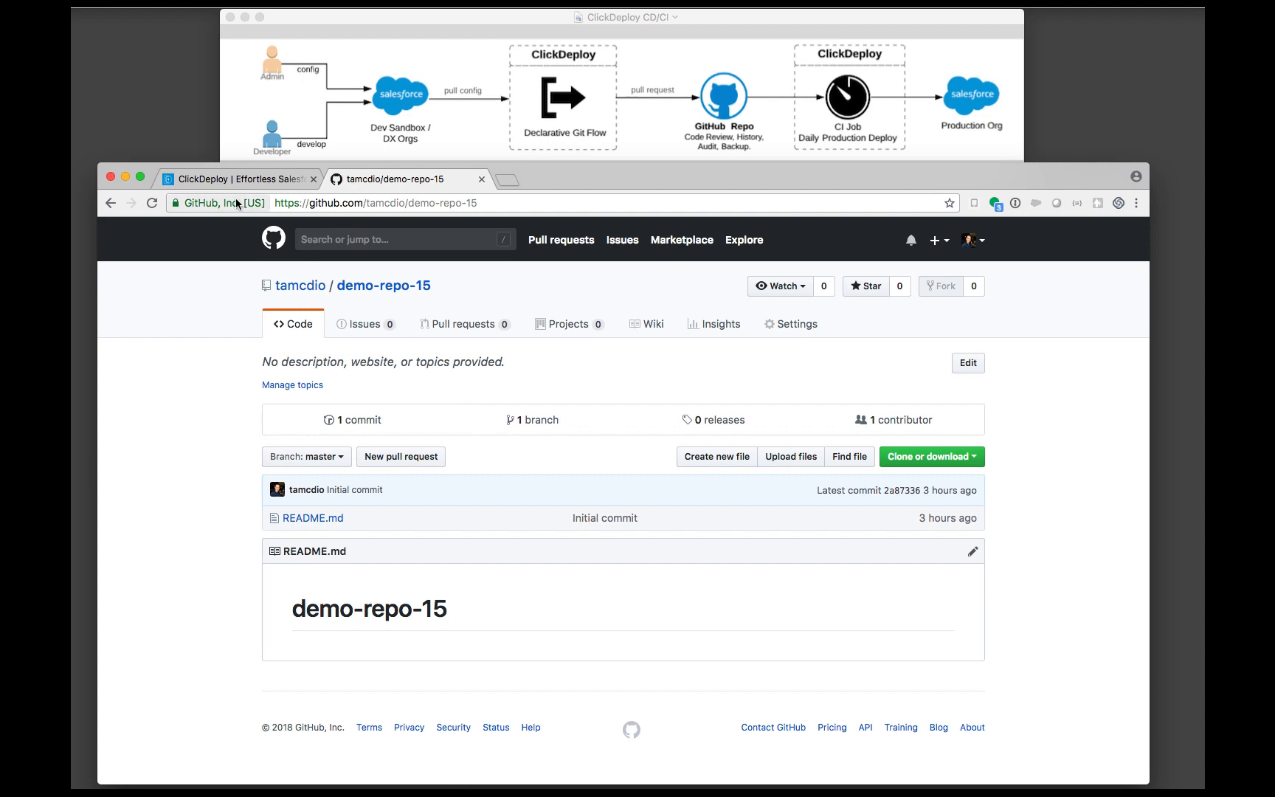
left_click(271, 177)
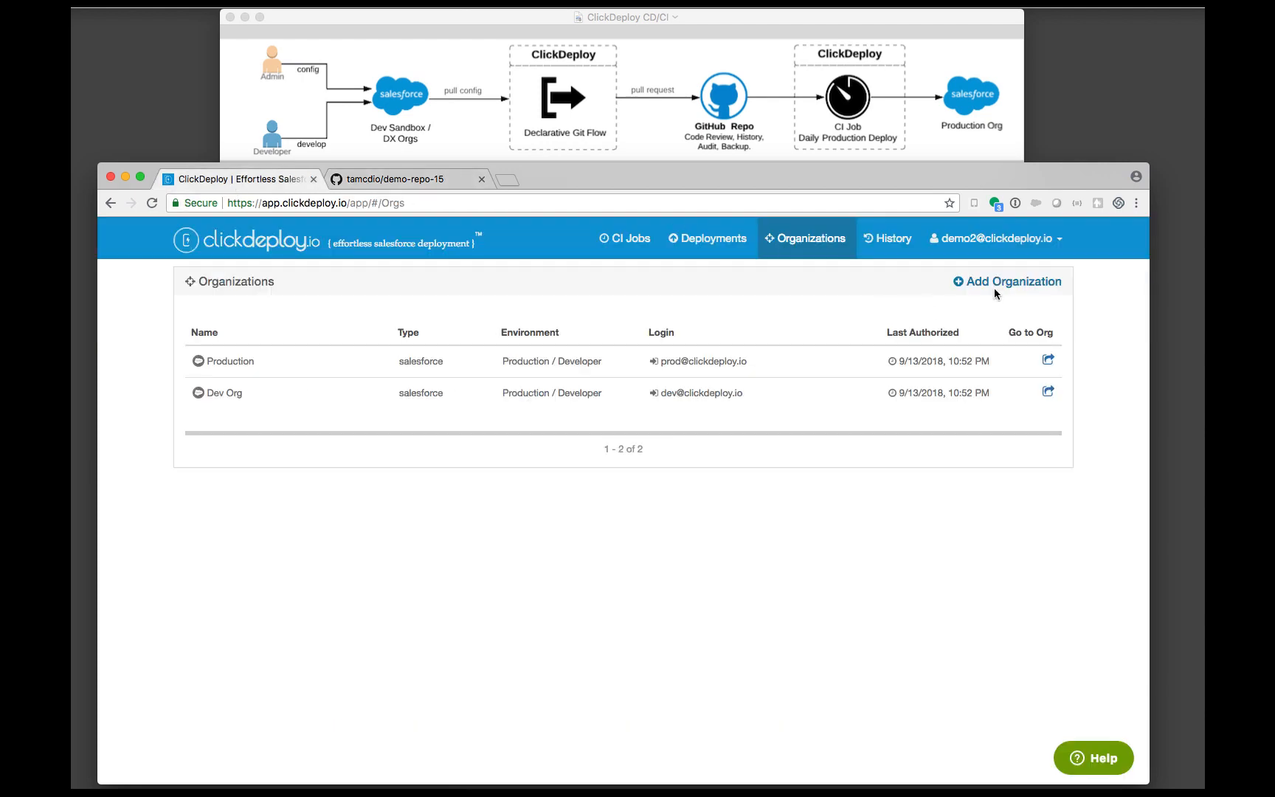
- Add a GitHub organization named Demo Repo and authorize its connection
left_click(1022, 284)
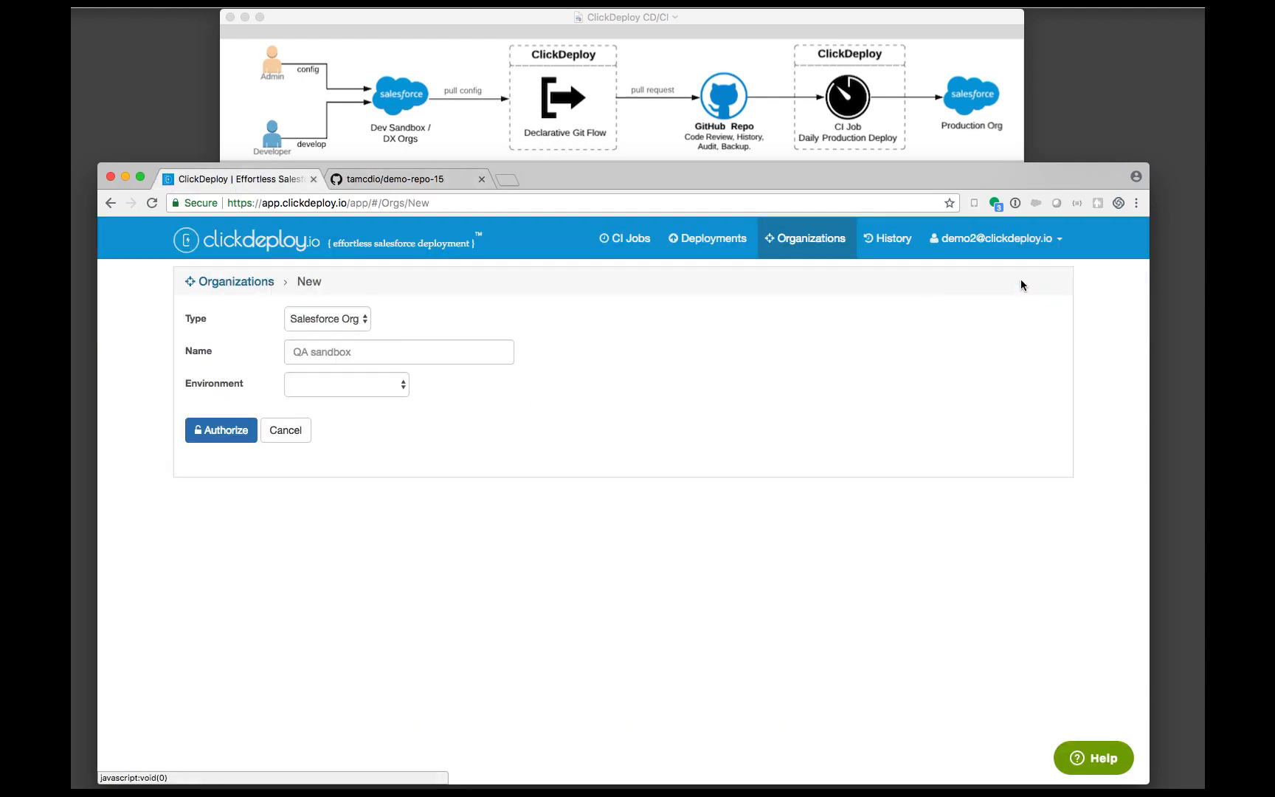
left_click(340, 318)
left_click(333, 332)
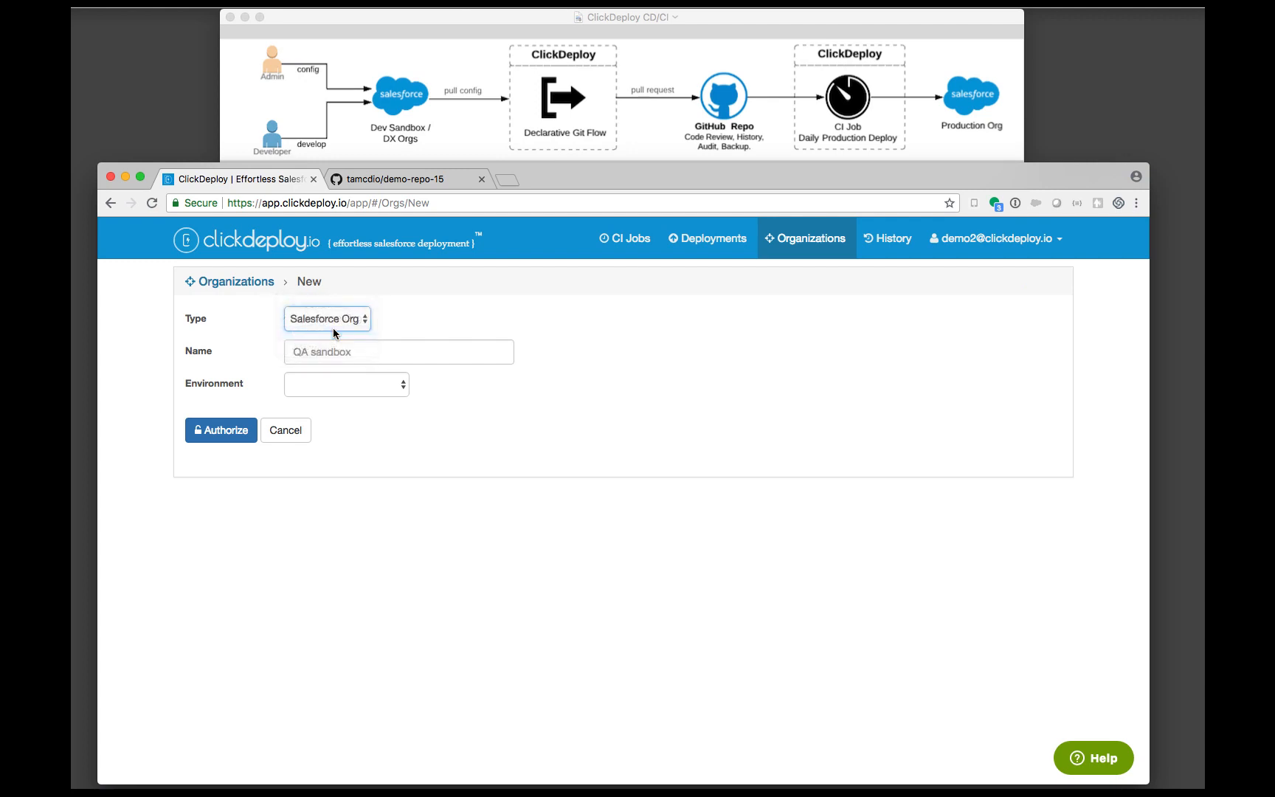
left_click(341, 351)
type("Demo Repo")
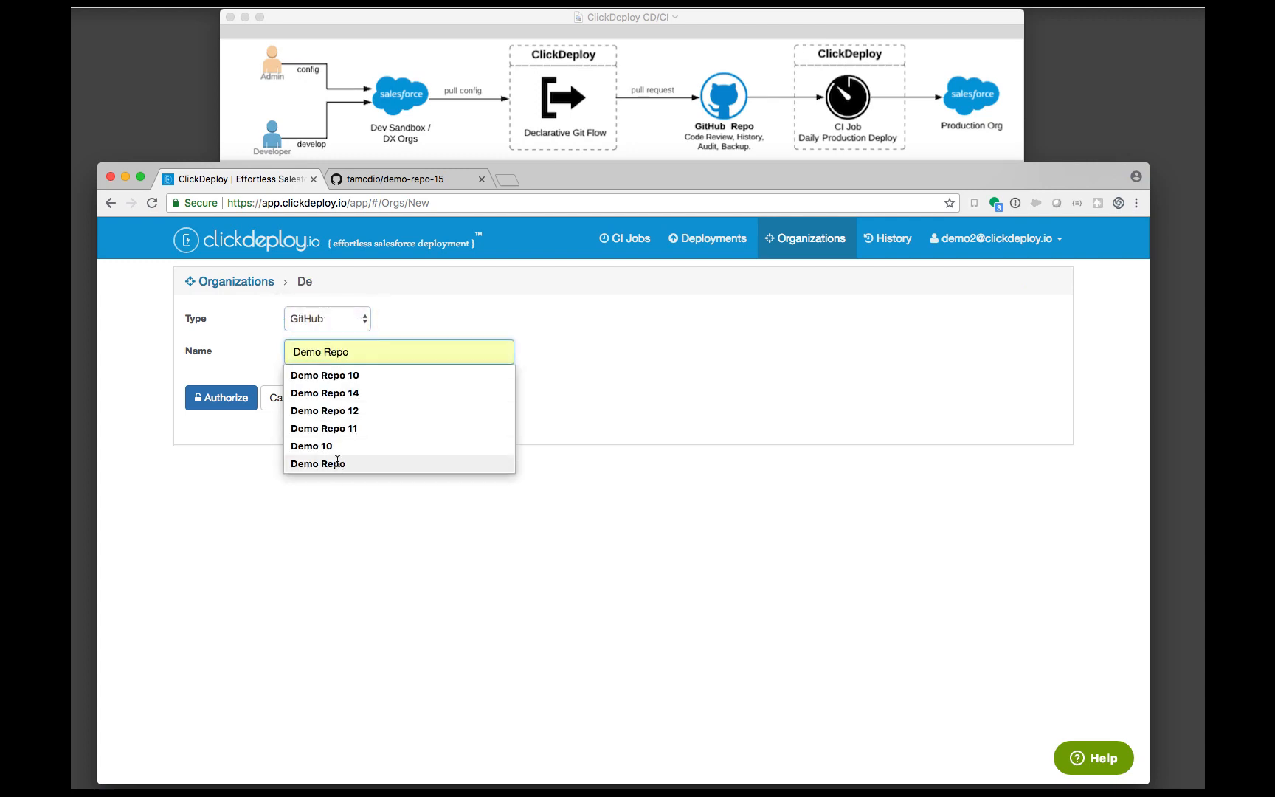
left_click(340, 464)
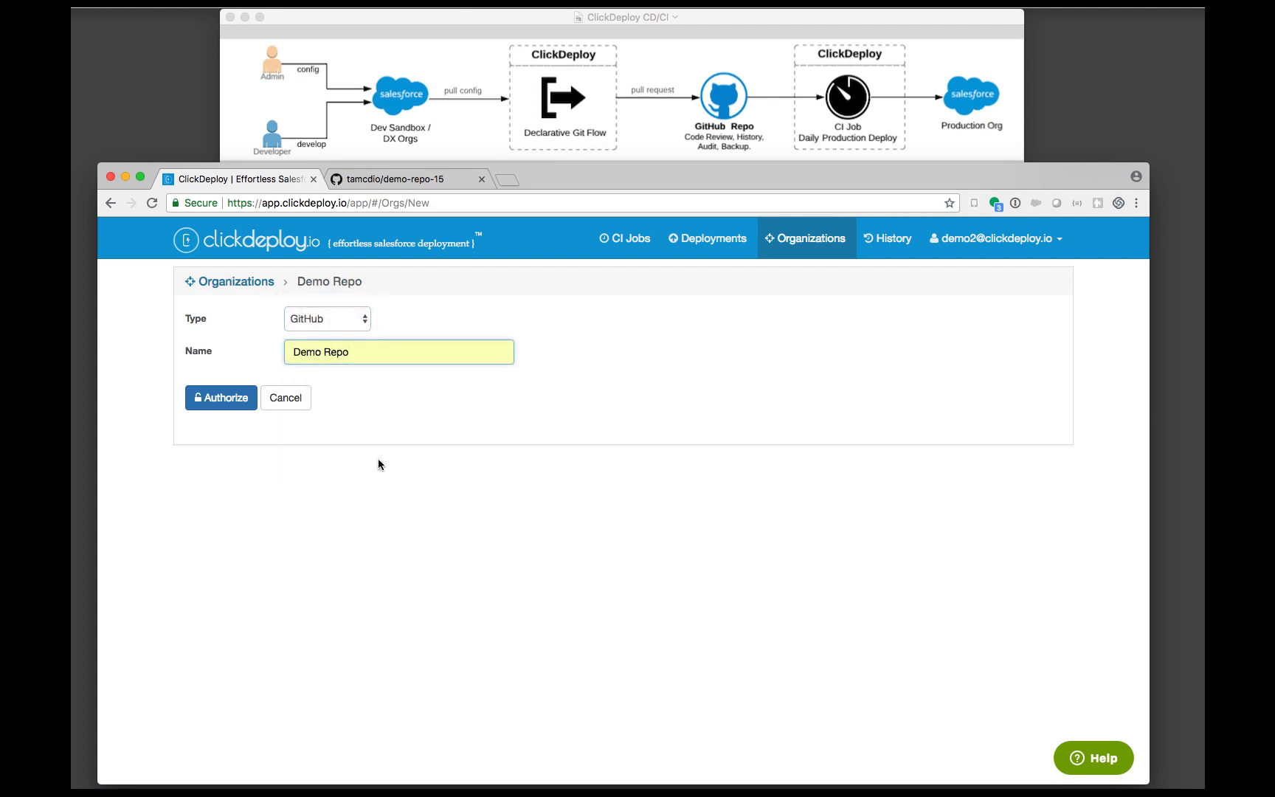
left_click(224, 402)
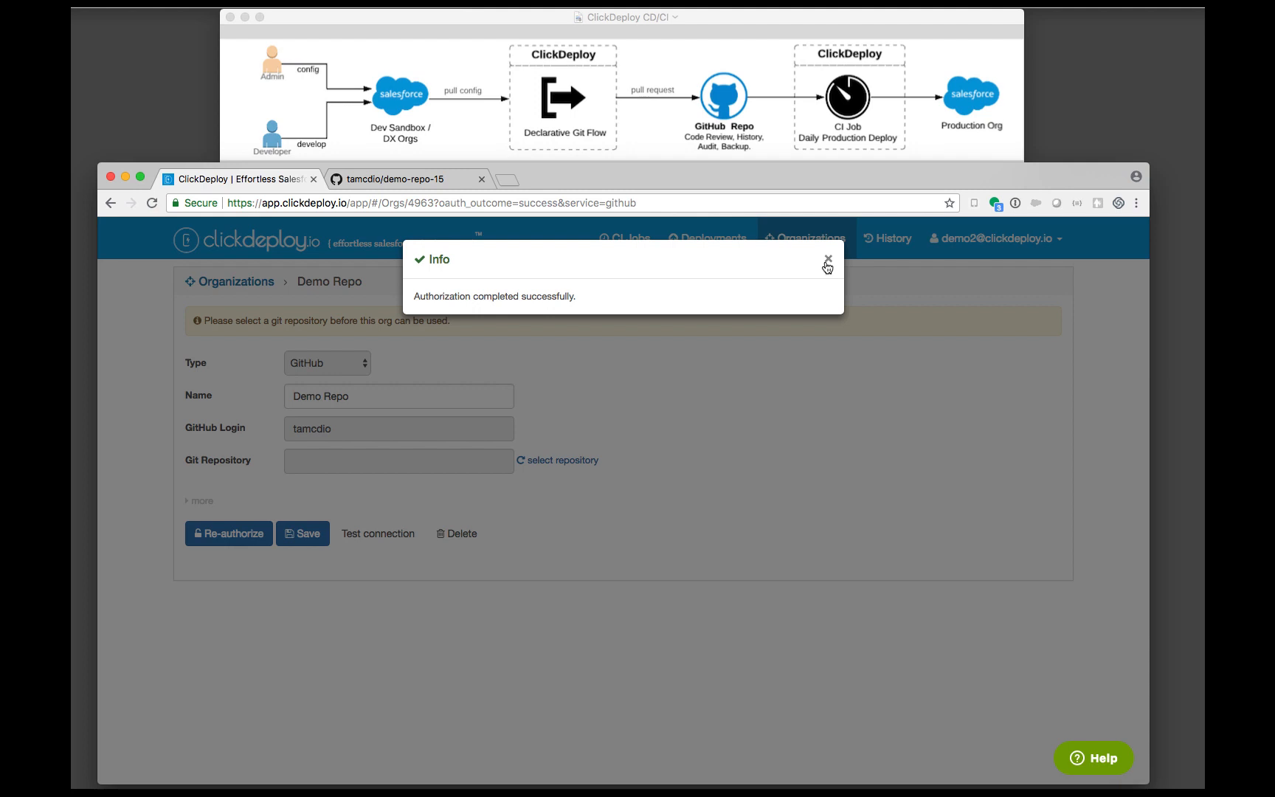
left_click(828, 259)
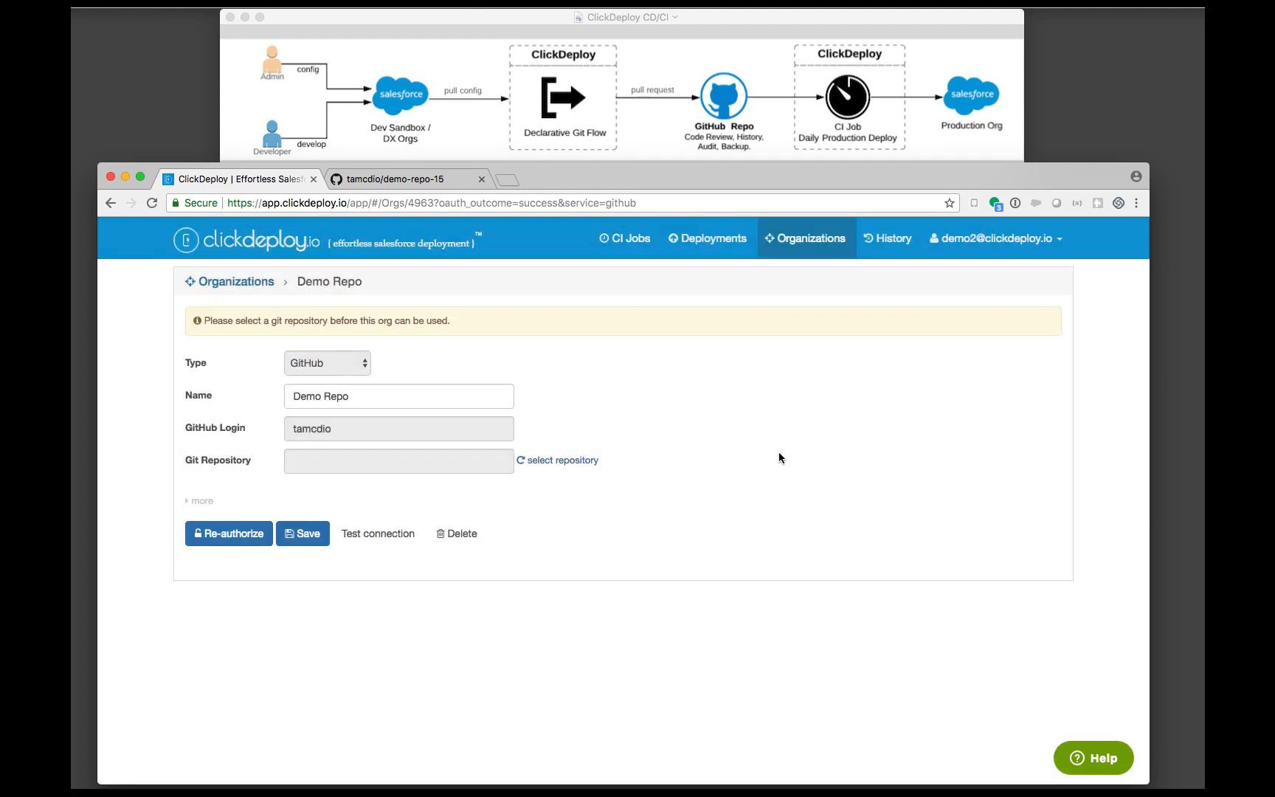
- Link Demo Repo to the demo-repo-15.git repository, save it and return to the organizations list
left_click(561, 460)
left_click(457, 461)
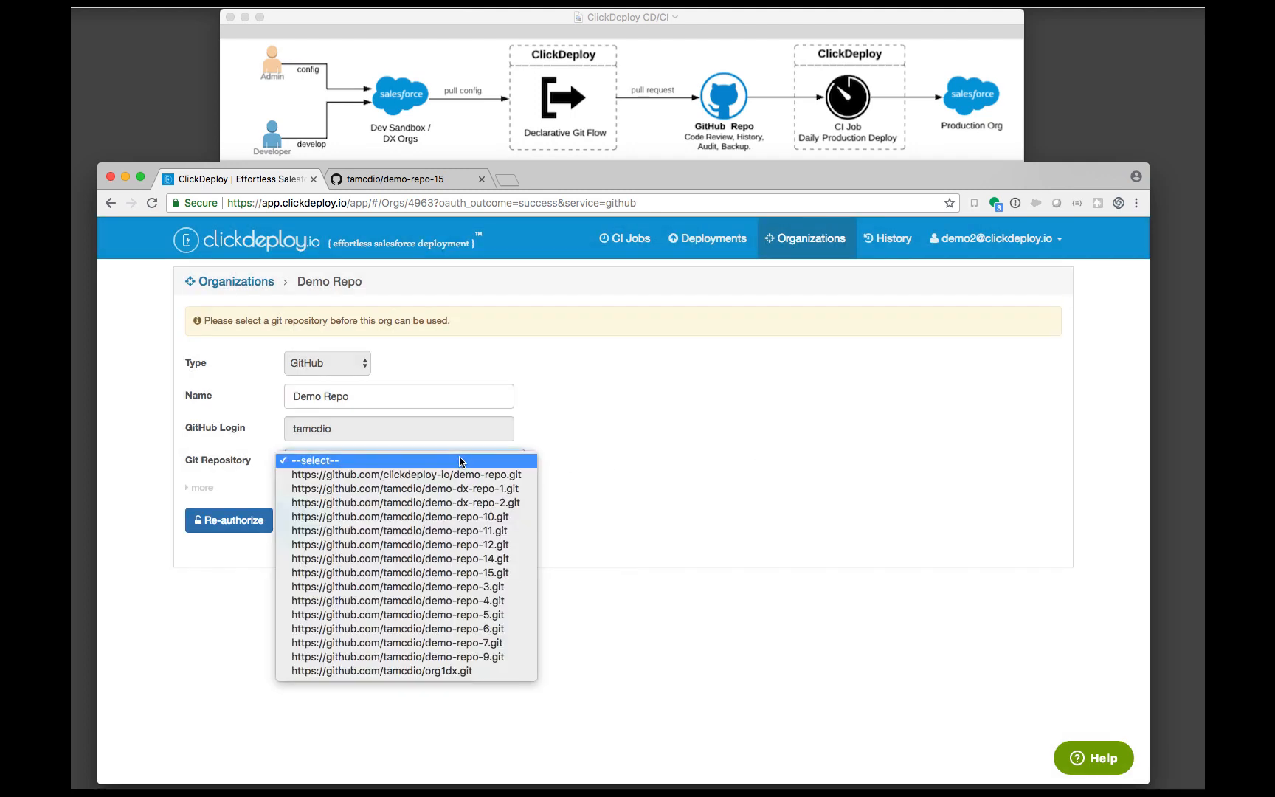
left_click(496, 577)
left_click(304, 476)
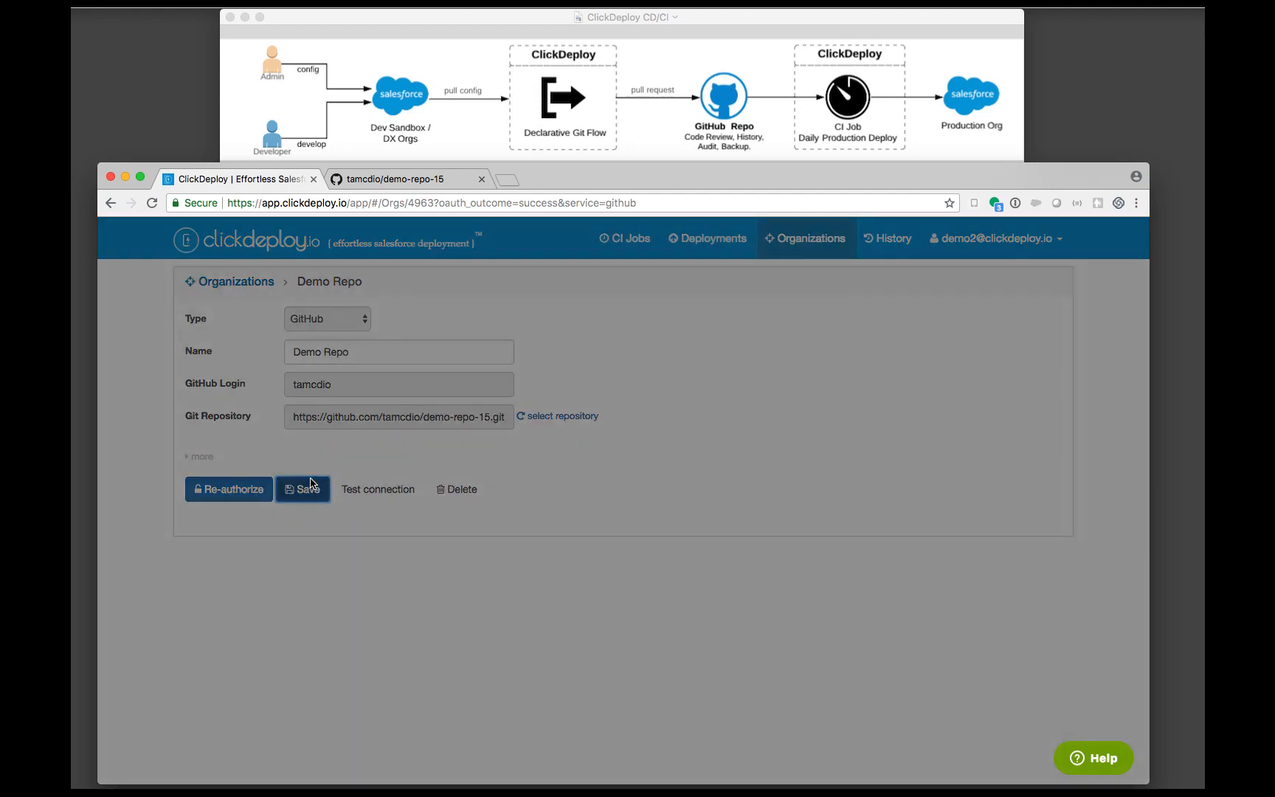
left_click(828, 258)
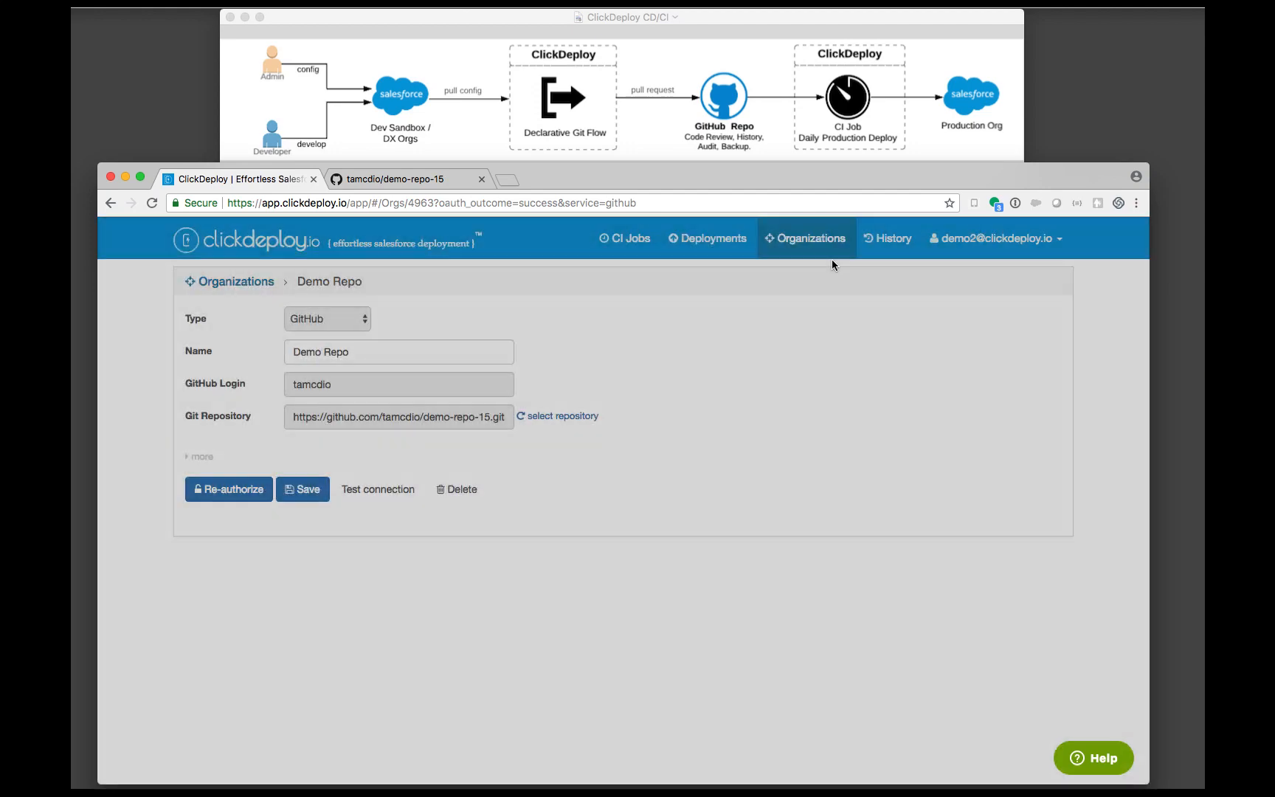
left_click(802, 242)
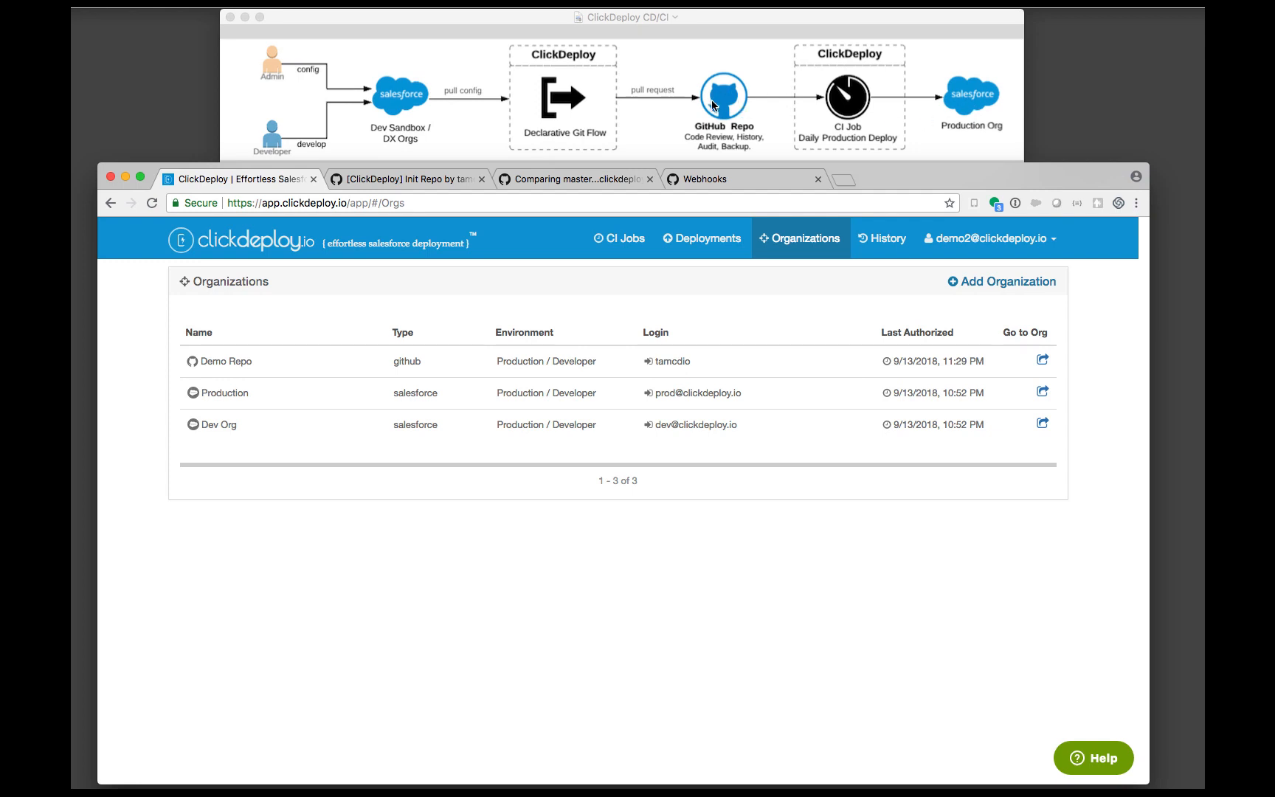
- Create a deployment titled Init Repo with Production as source org and Demo Repo as target org
left_click(707, 247)
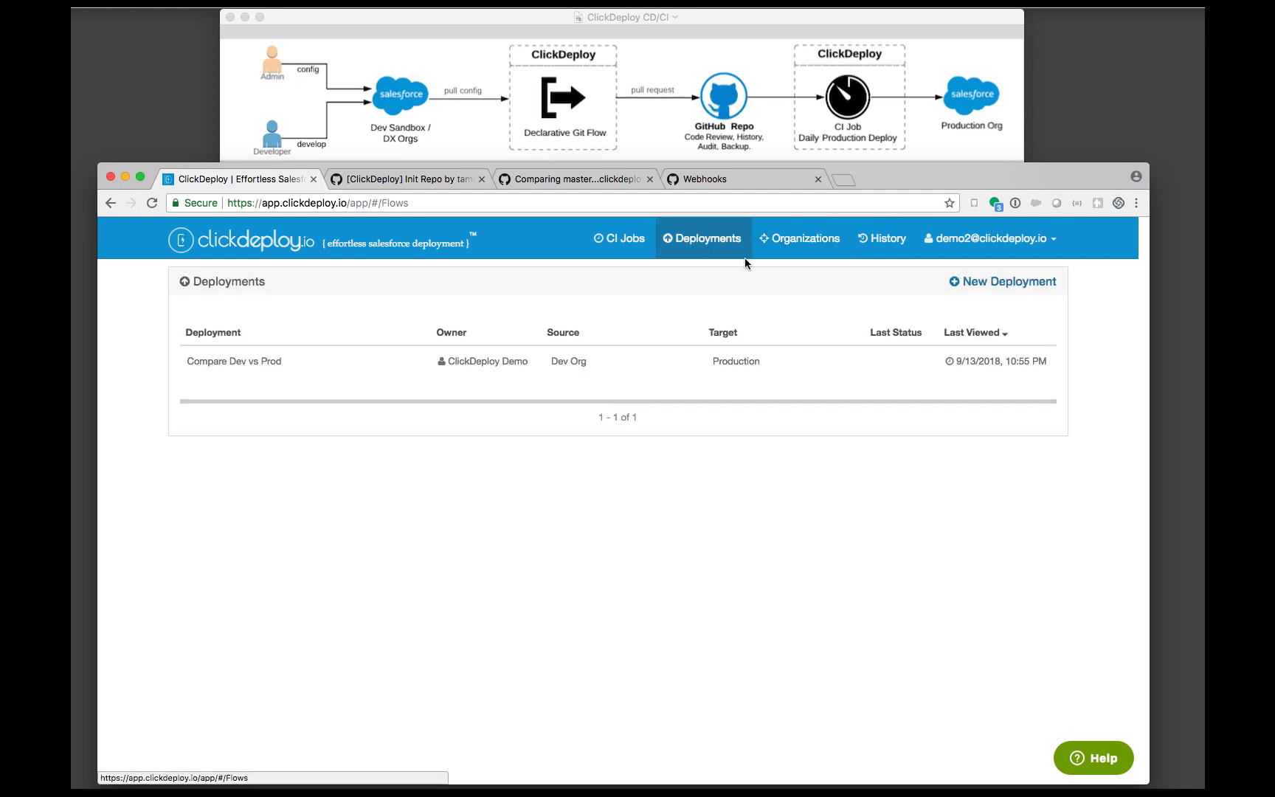
left_click(995, 291)
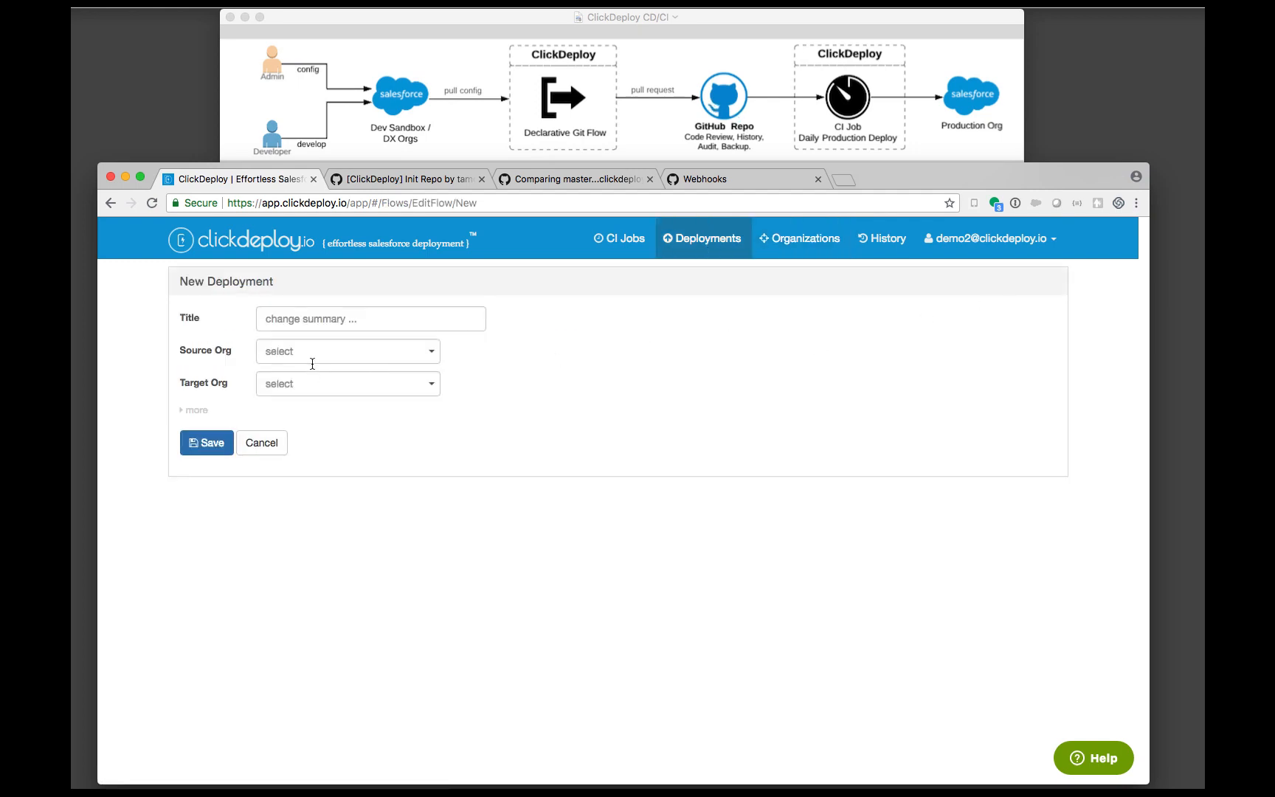
left_click(323, 353)
left_click(313, 396)
left_click(309, 382)
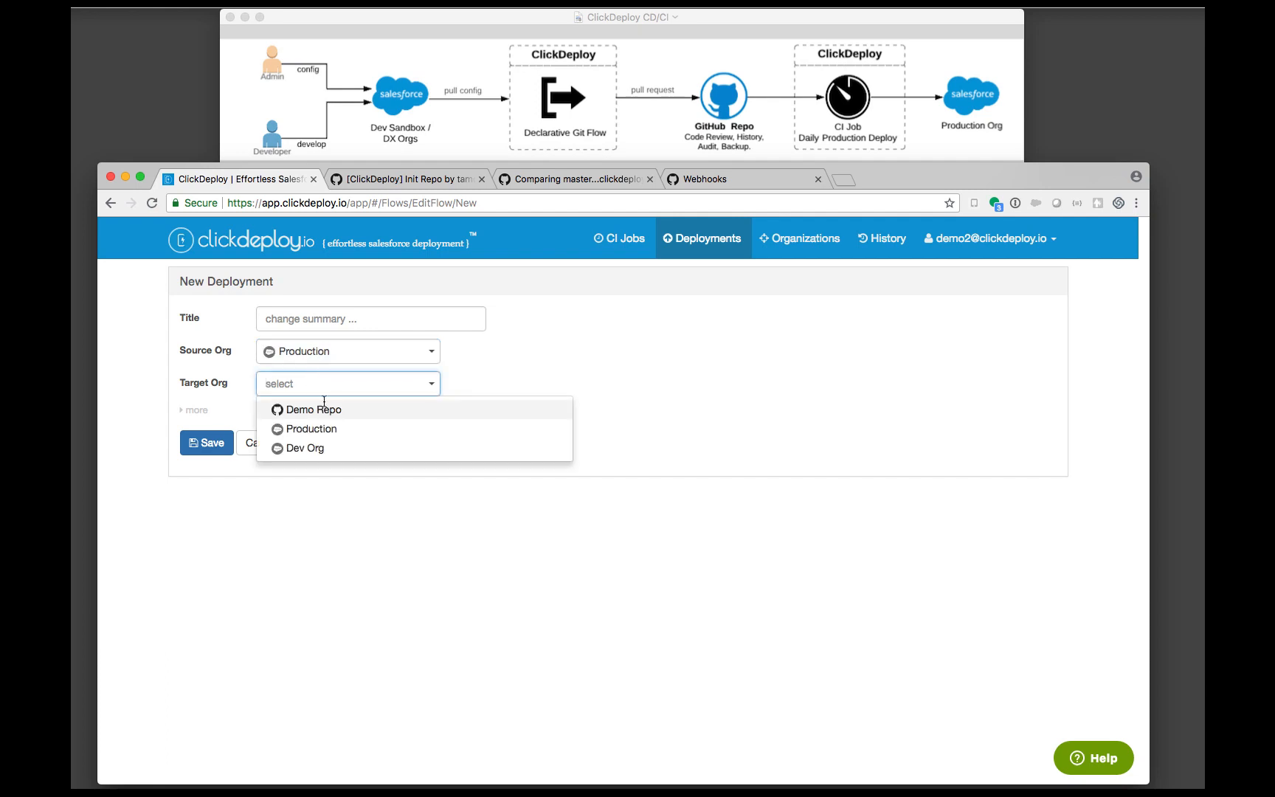
left_click(324, 408)
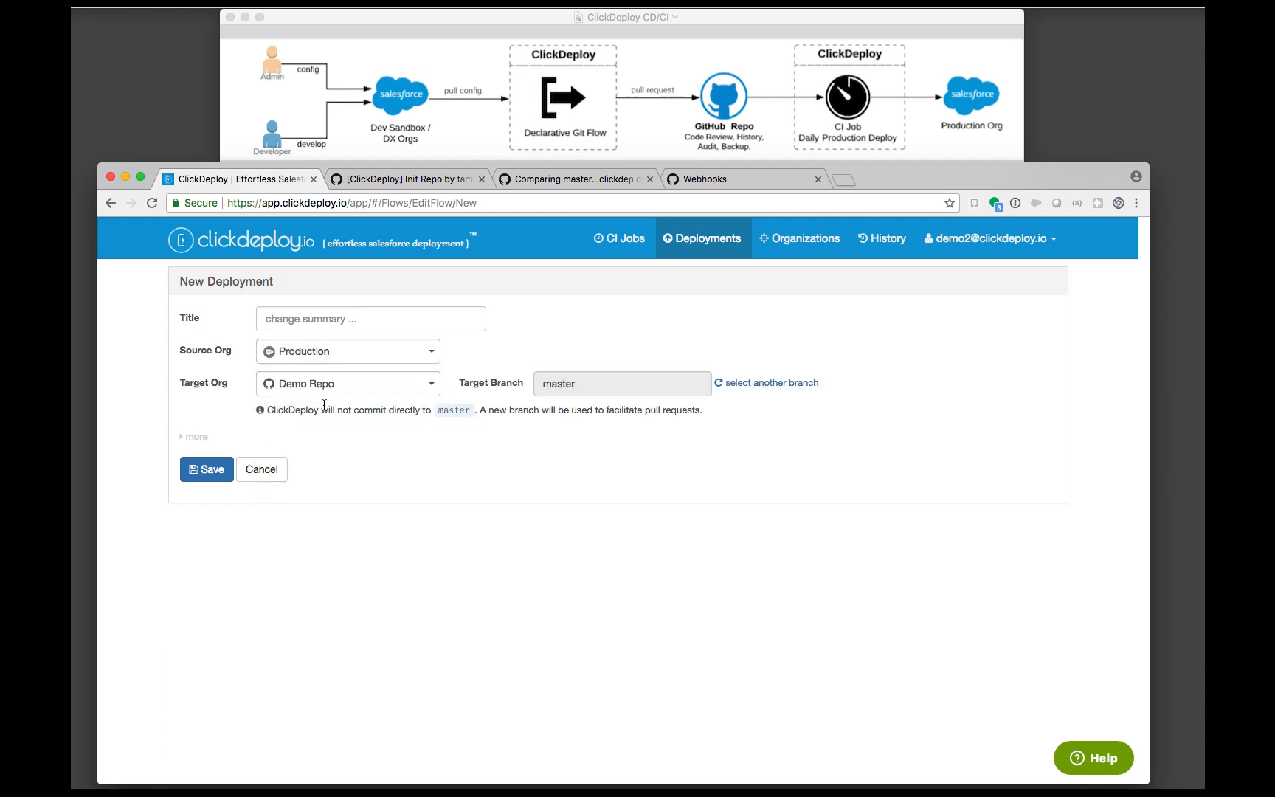
left_click(338, 317)
type("Init Repo")
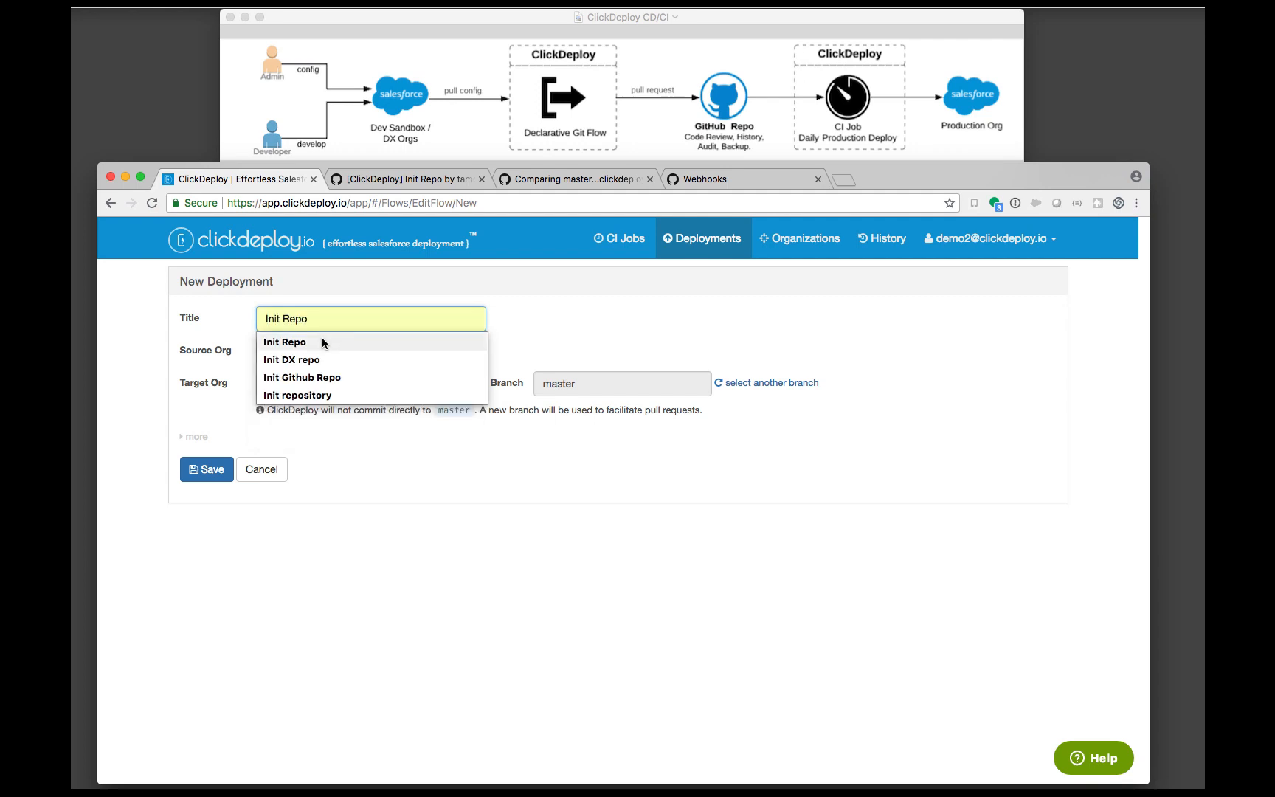
left_click(321, 341)
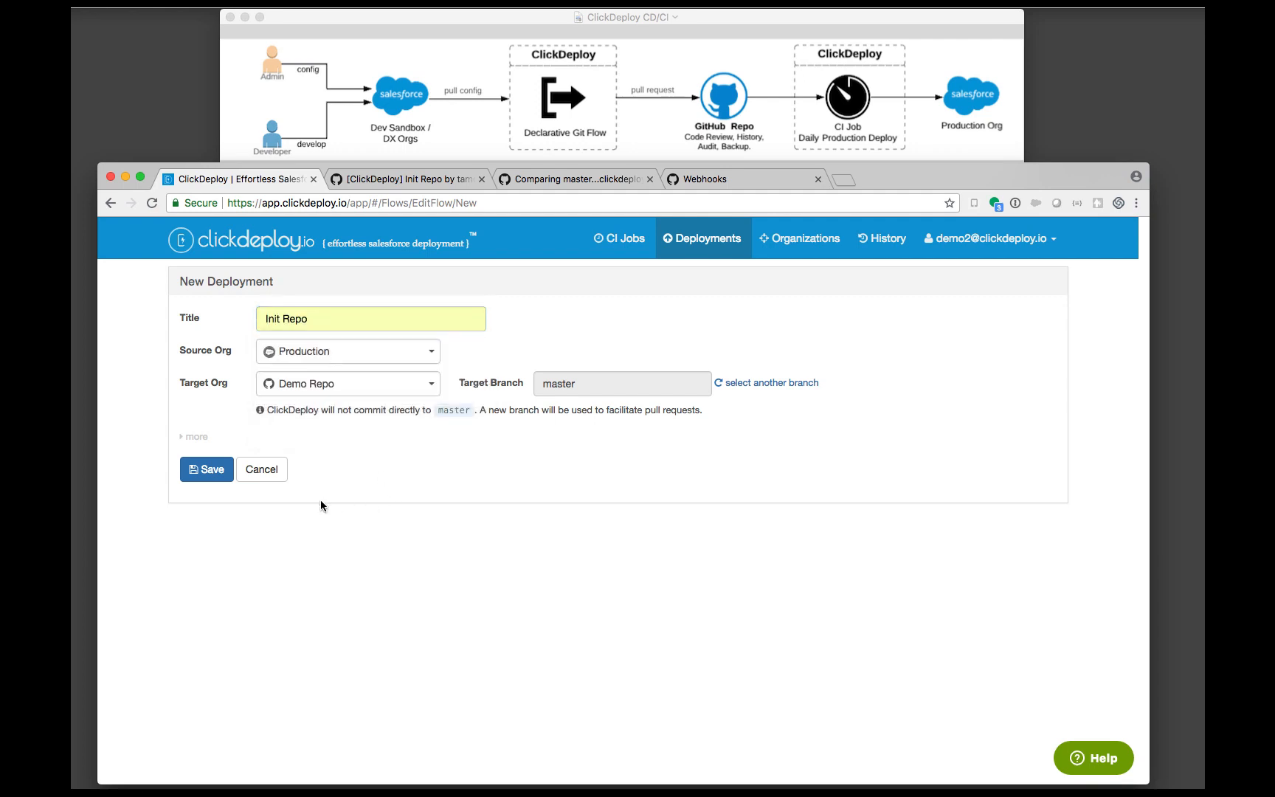
left_click(210, 471)
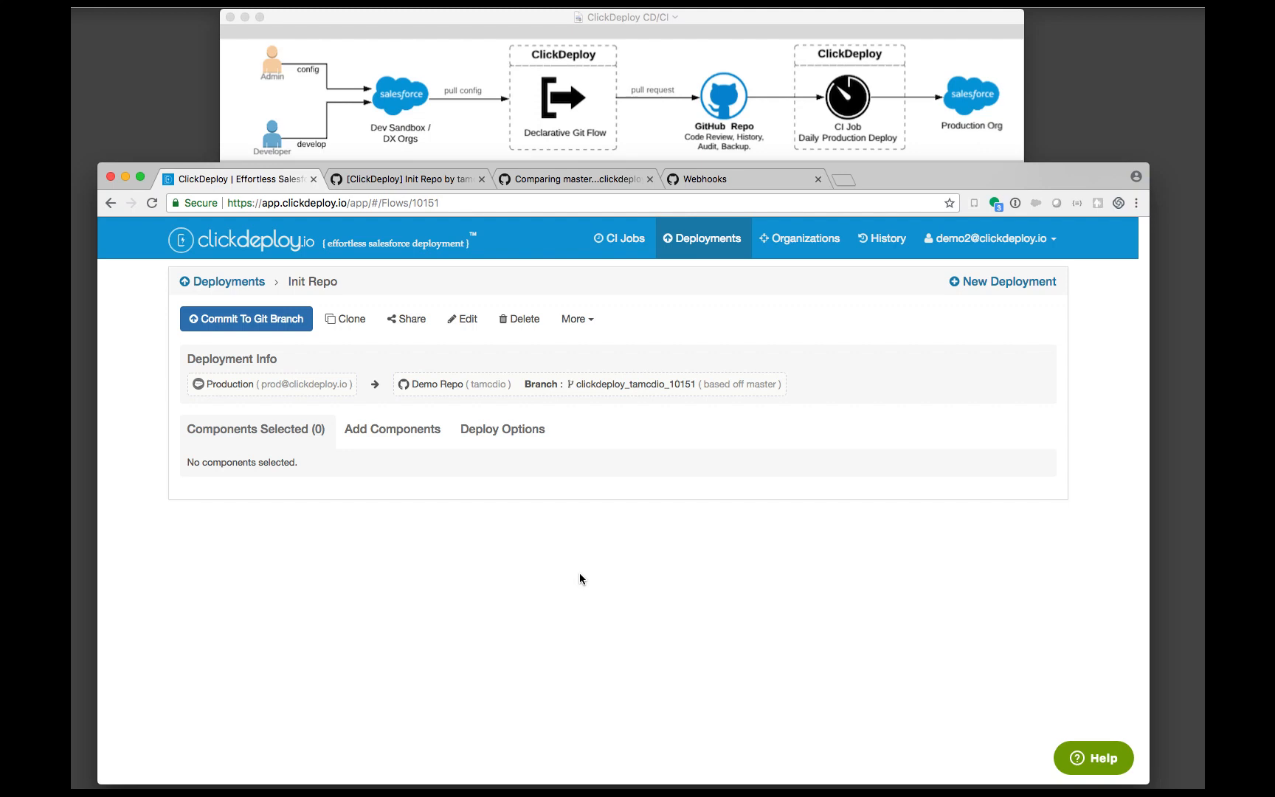
- Add all Wildcard components of the Object Related group to the Init Repo deployment, filtering groups by "obj"
left_click(386, 439)
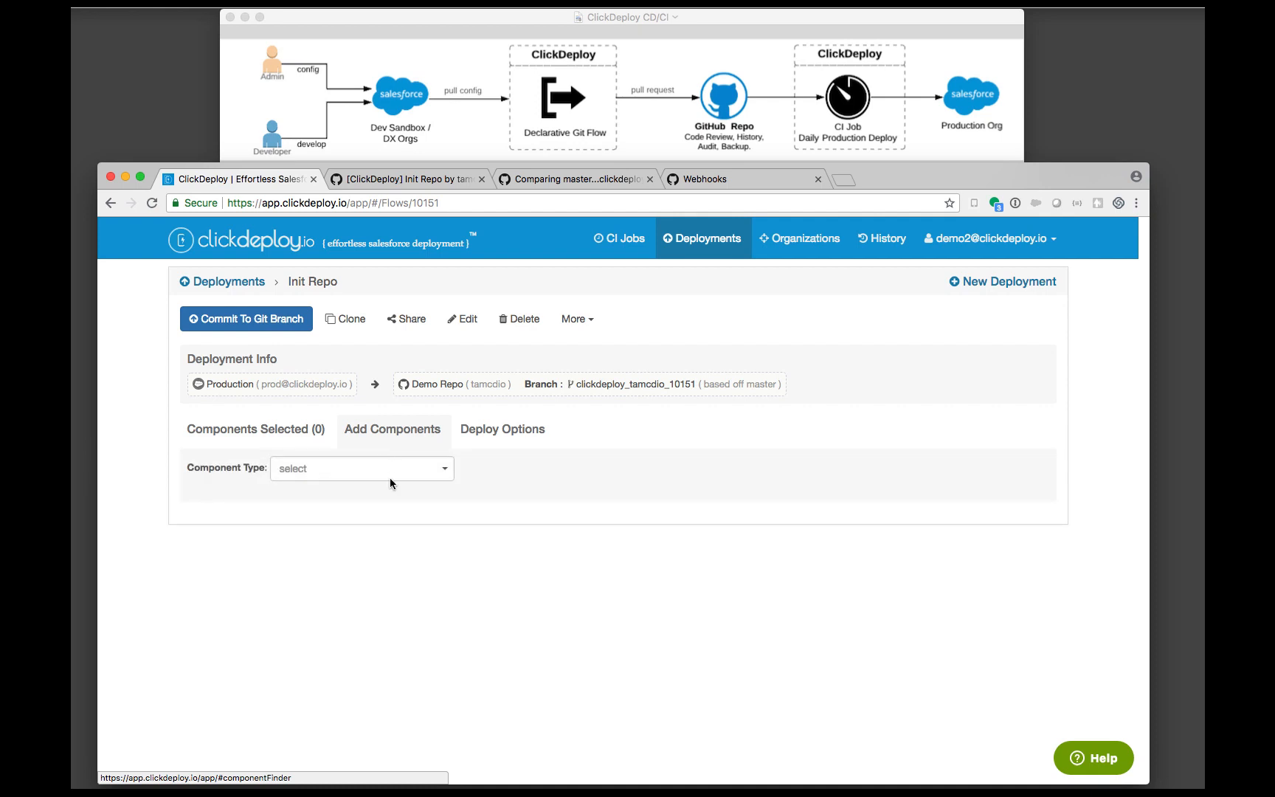
left_click(376, 470)
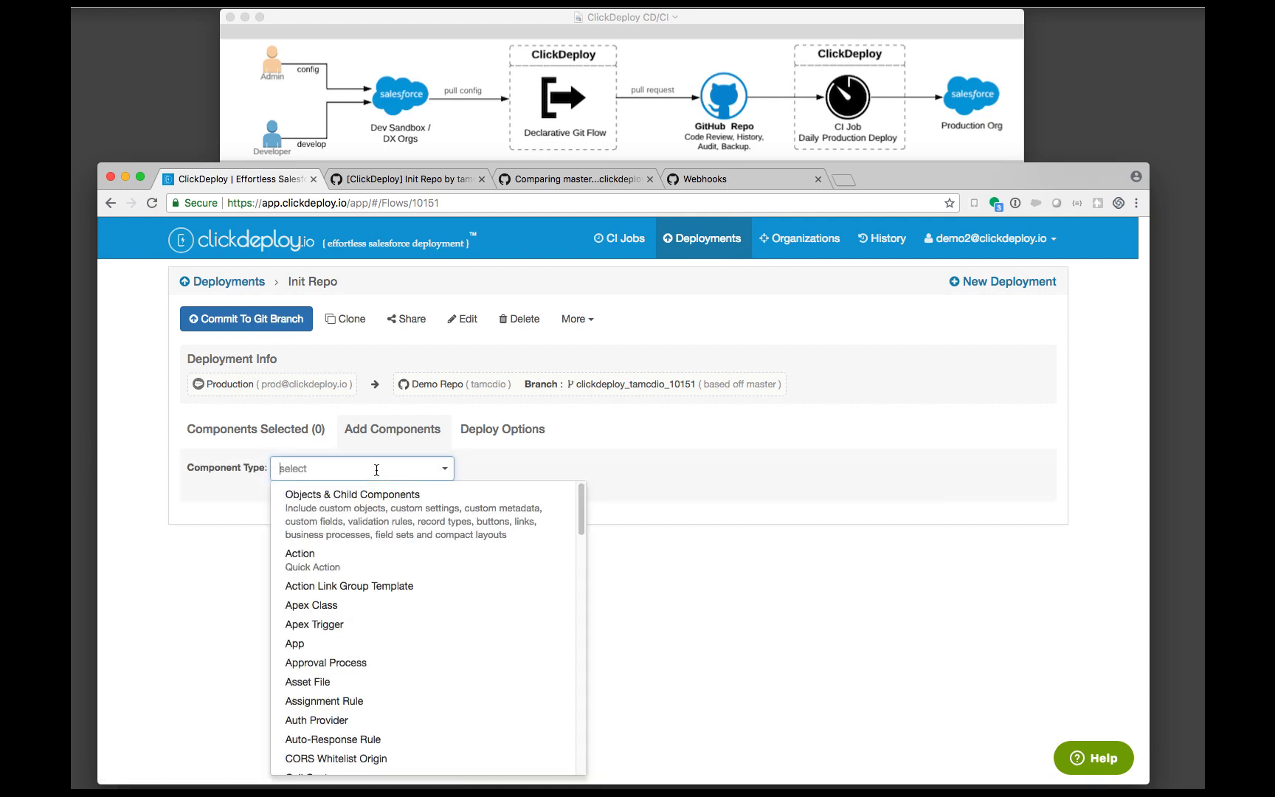
type("wi")
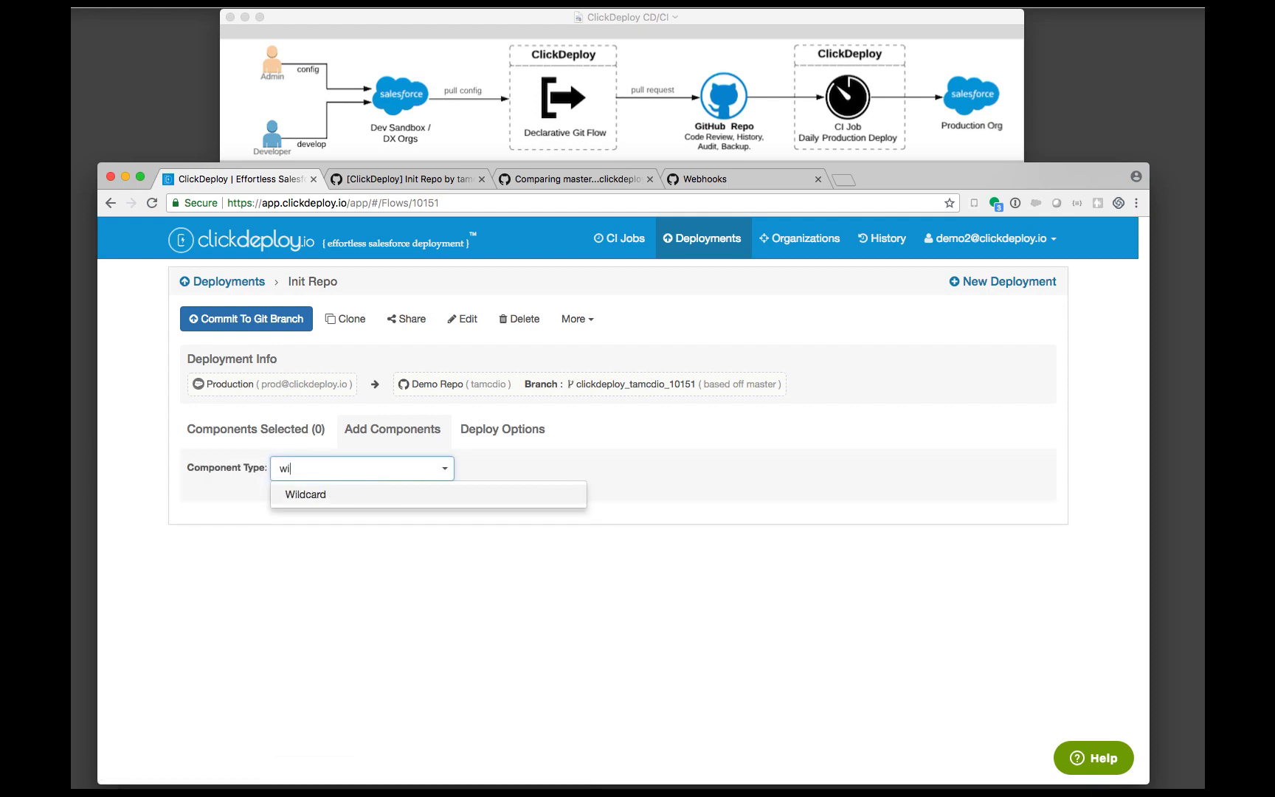
left_click(398, 498)
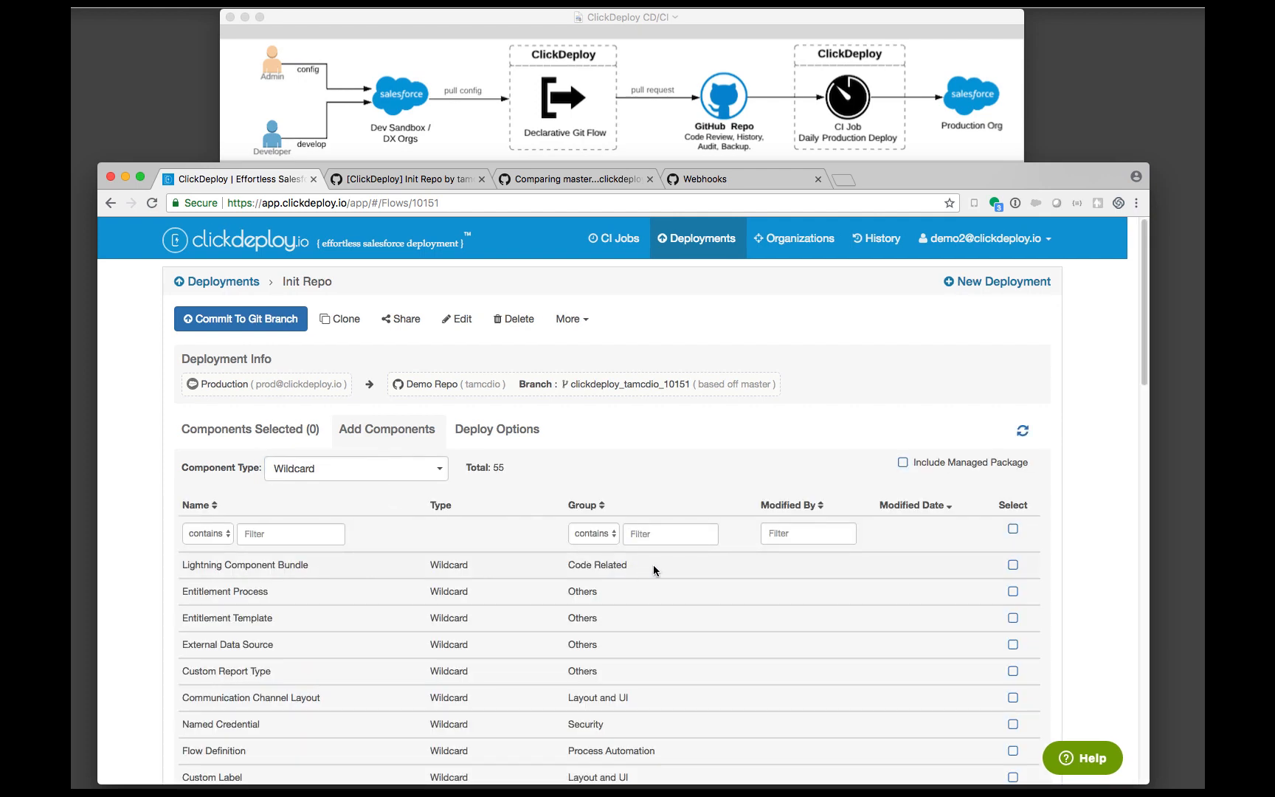
left_click(673, 534)
type("obj")
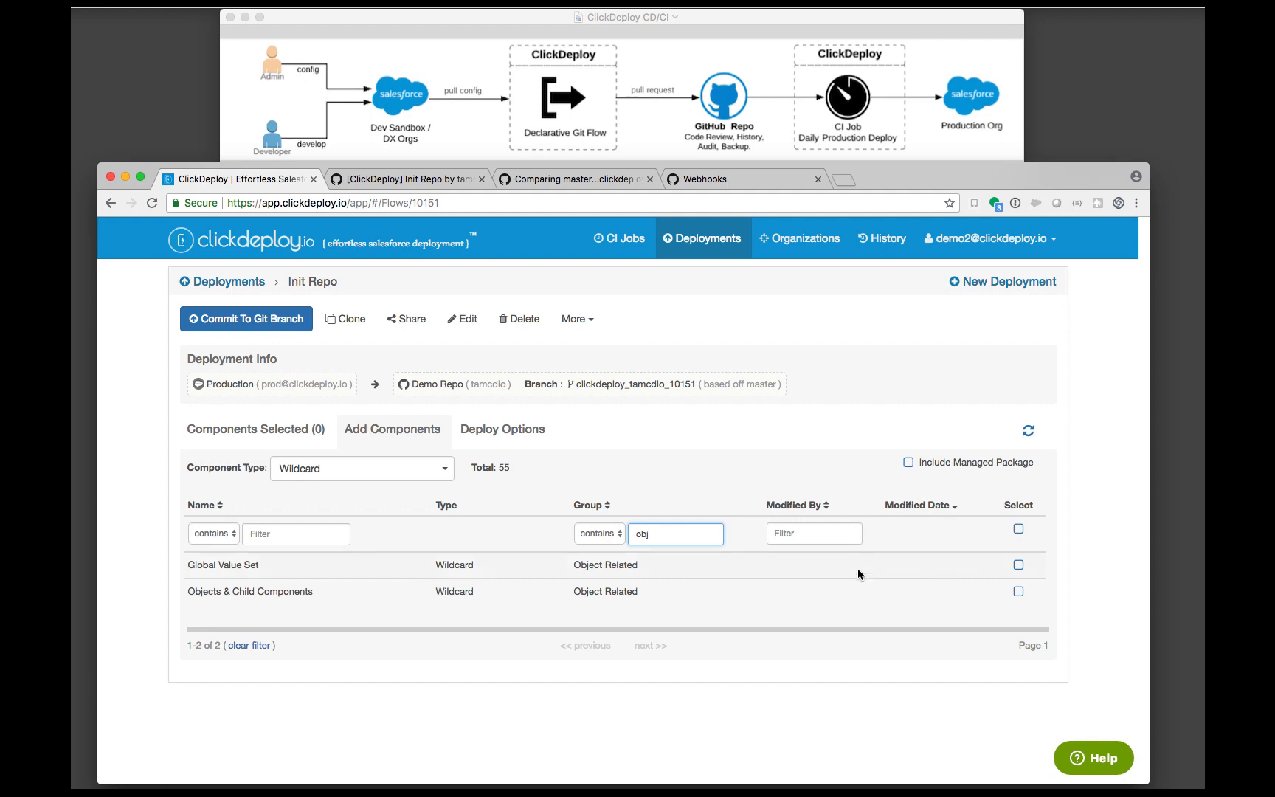
left_click(1019, 529)
- Filter the component groups by "code" and add all Code Related wildcards to the deployment
left_click_drag(669, 533, 574, 532)
type("code")
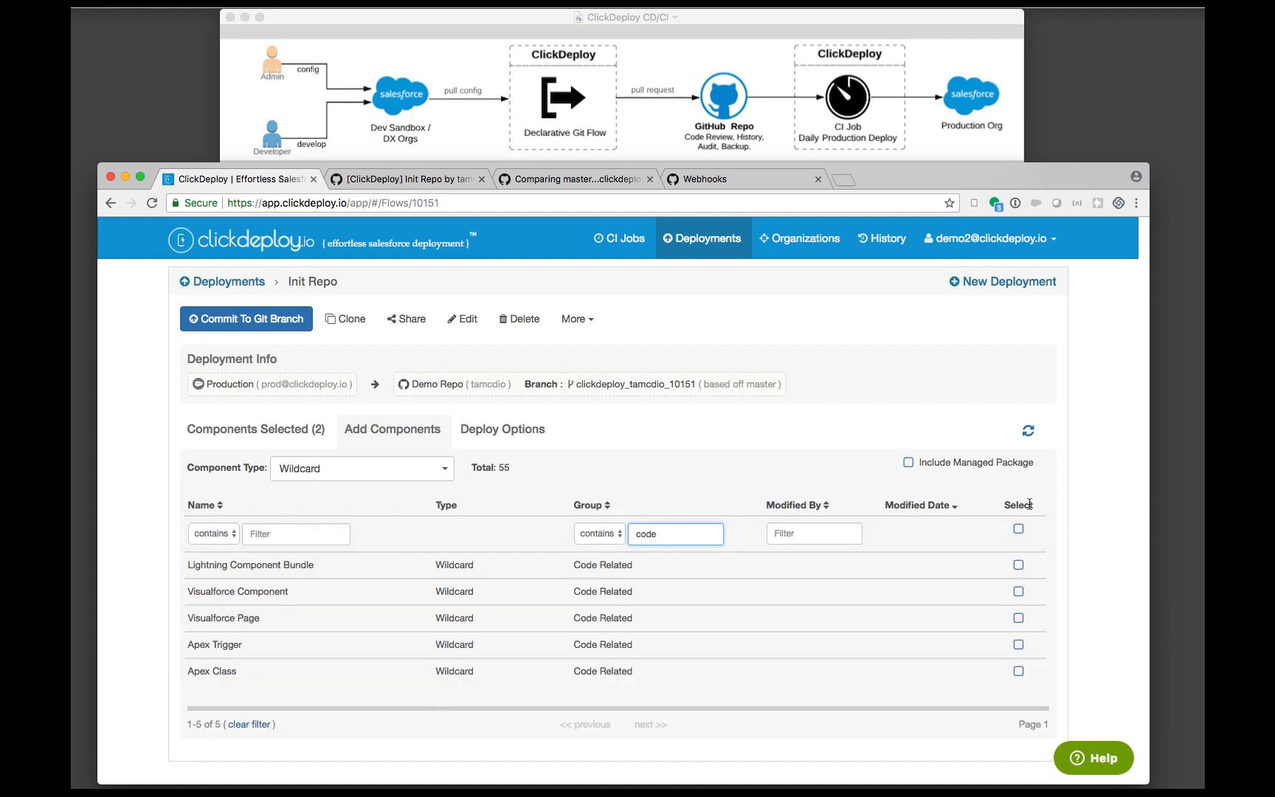
left_click(1020, 530)
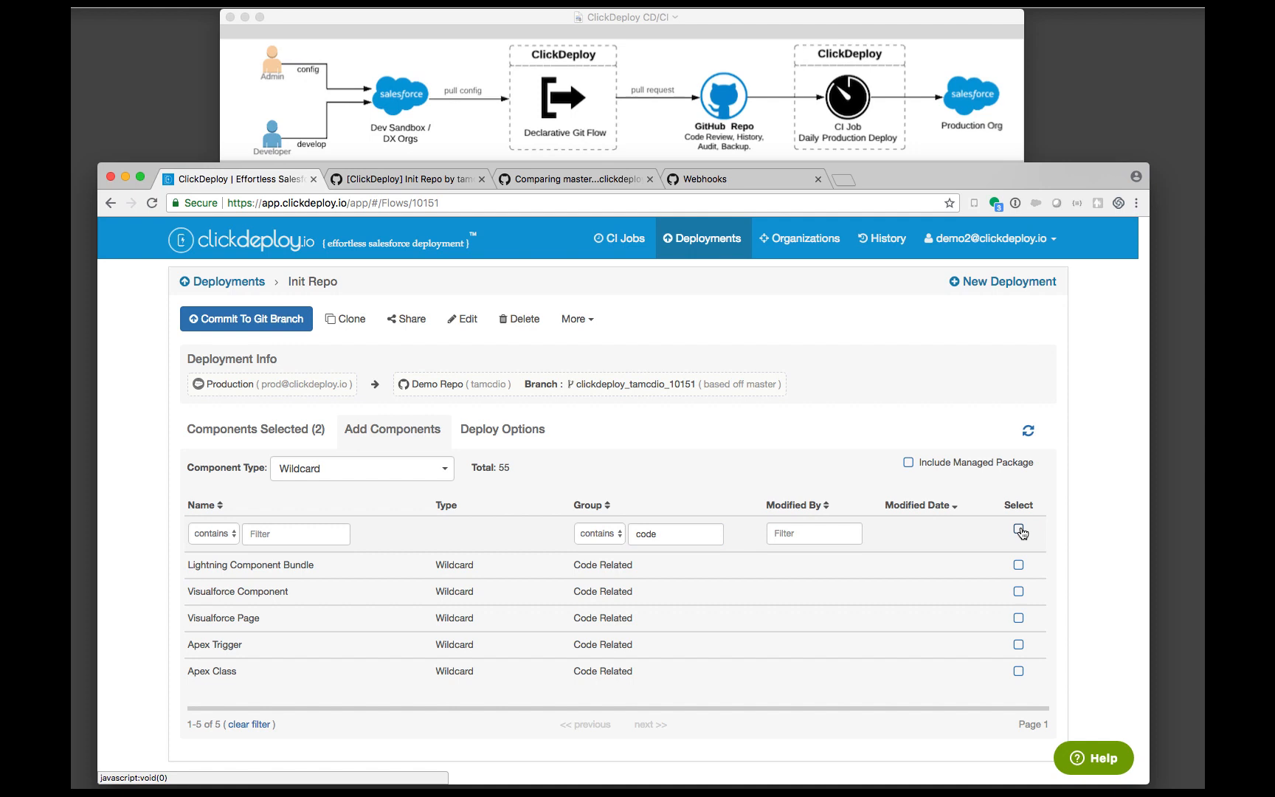
left_click(1020, 530)
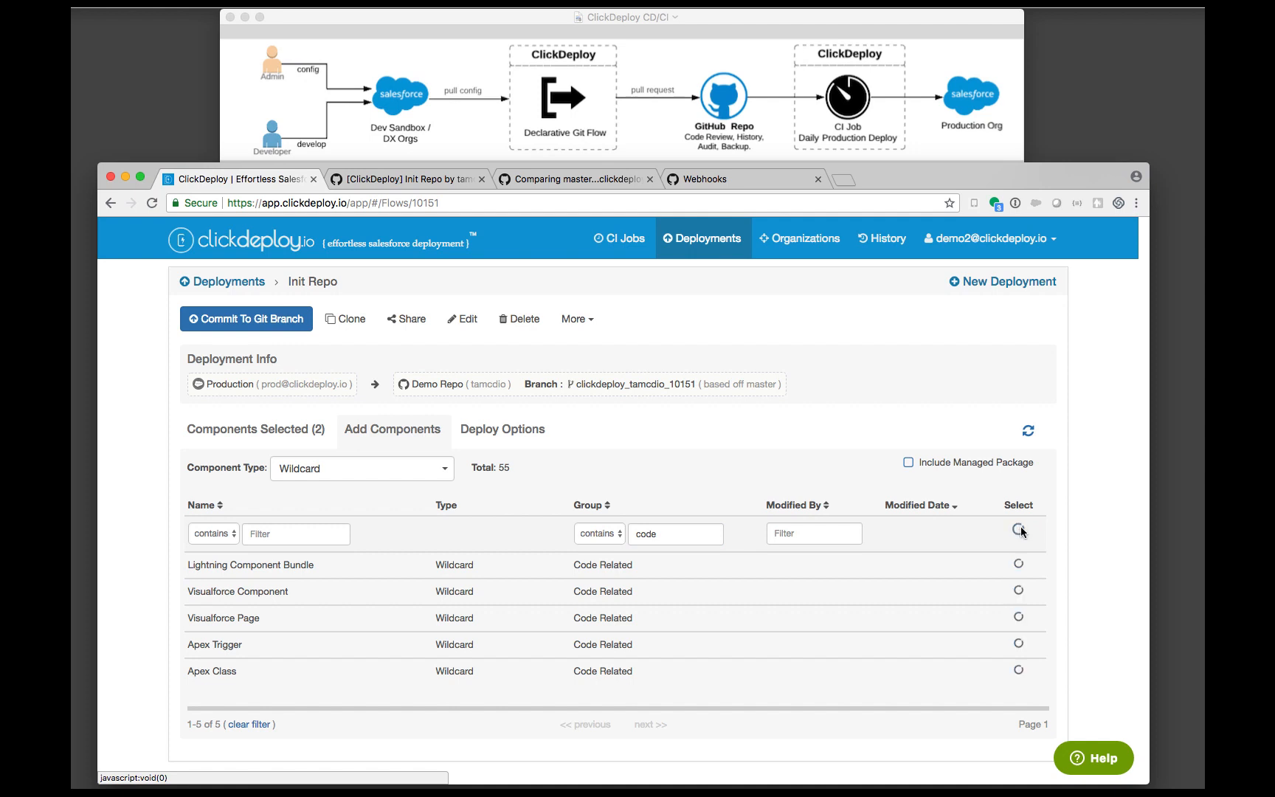
- Check the deployment's selected components and commit them to the new Git branch
left_click(228, 435)
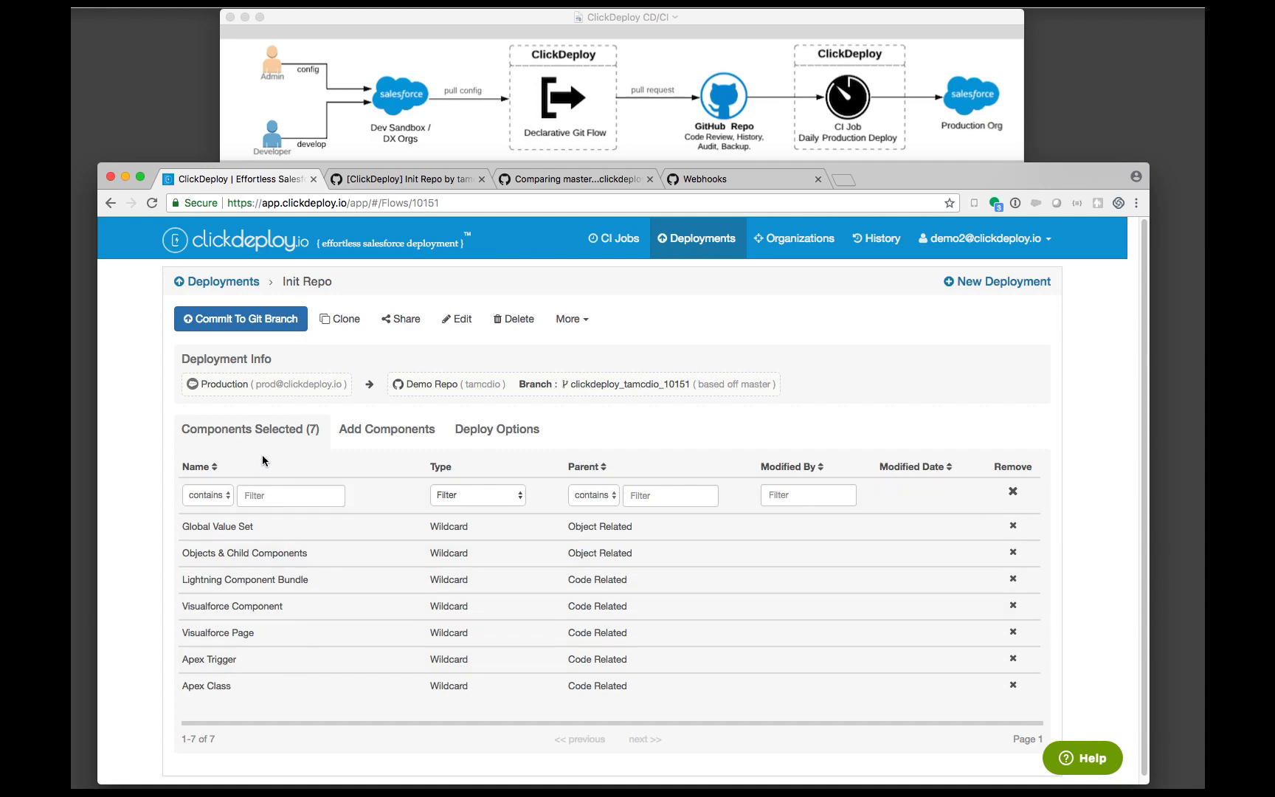
left_click(242, 324)
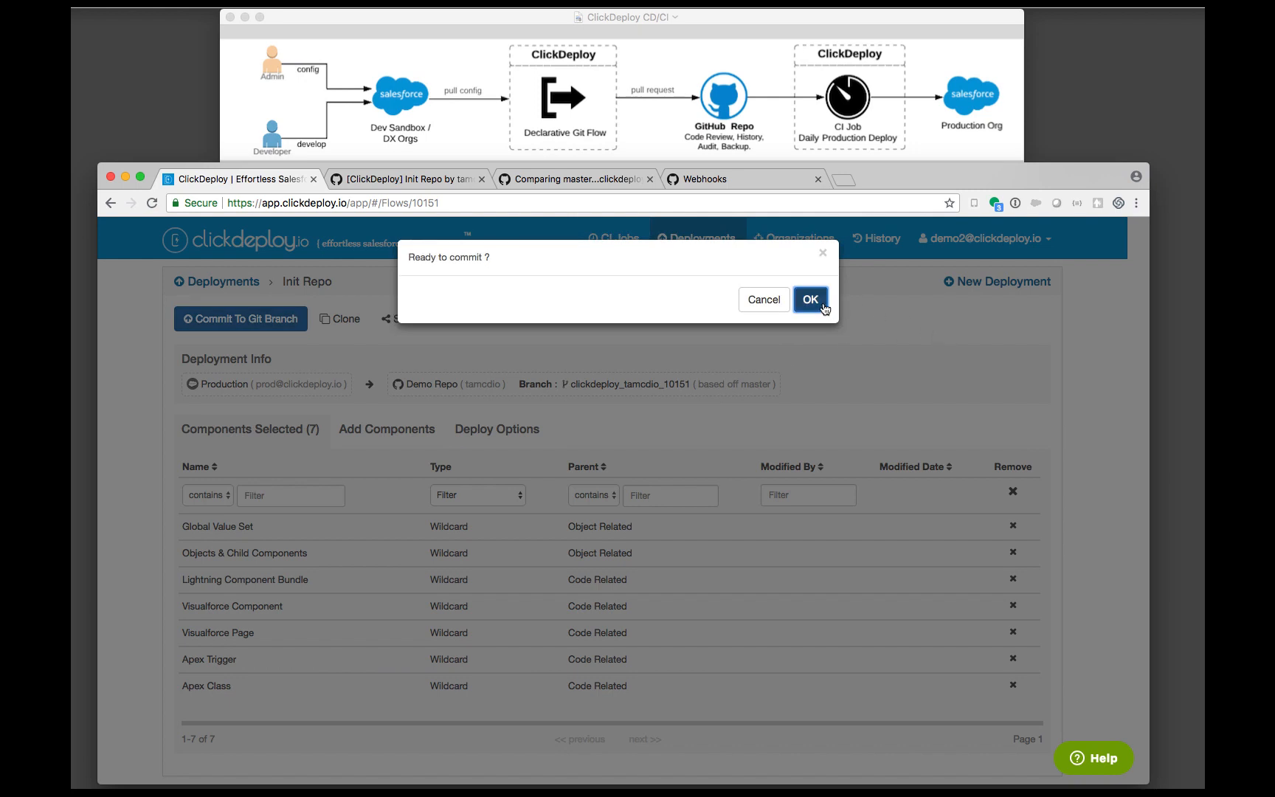
left_click(816, 300)
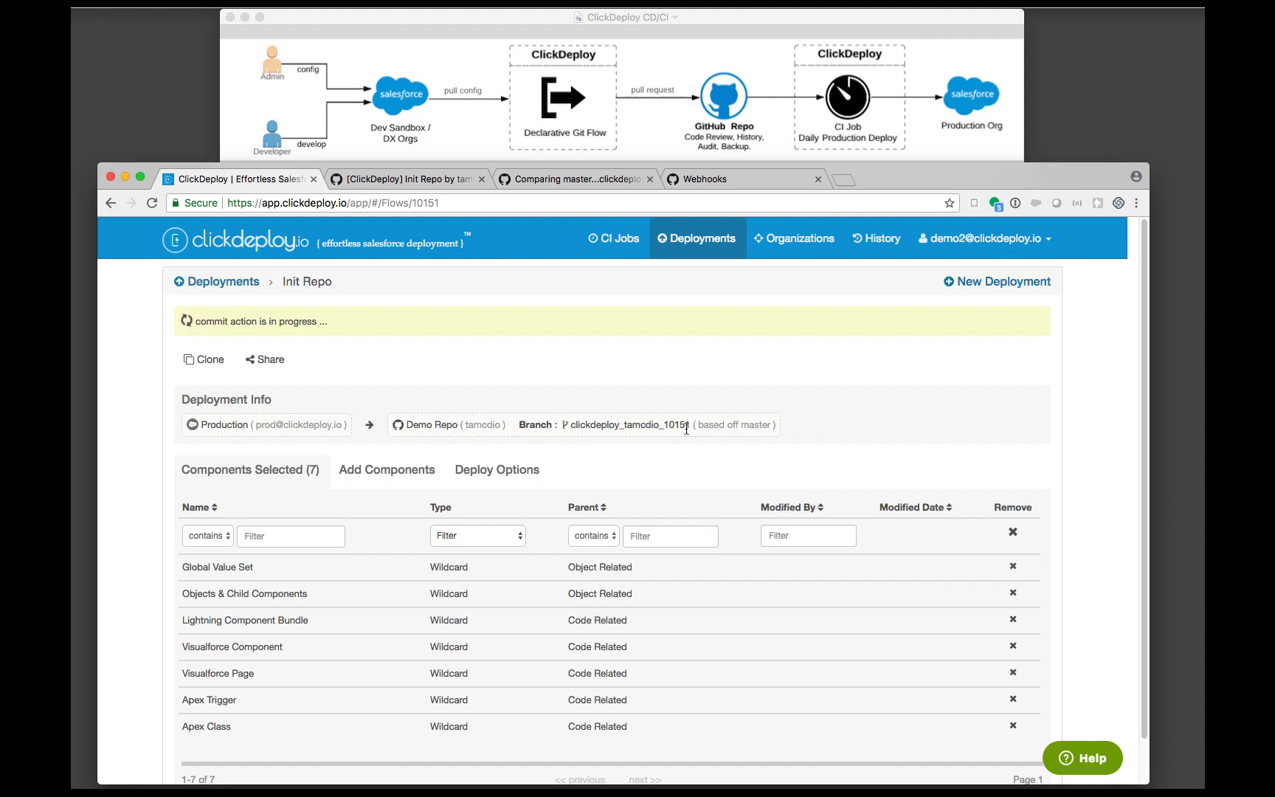
left_click_drag(572, 425, 690, 426)
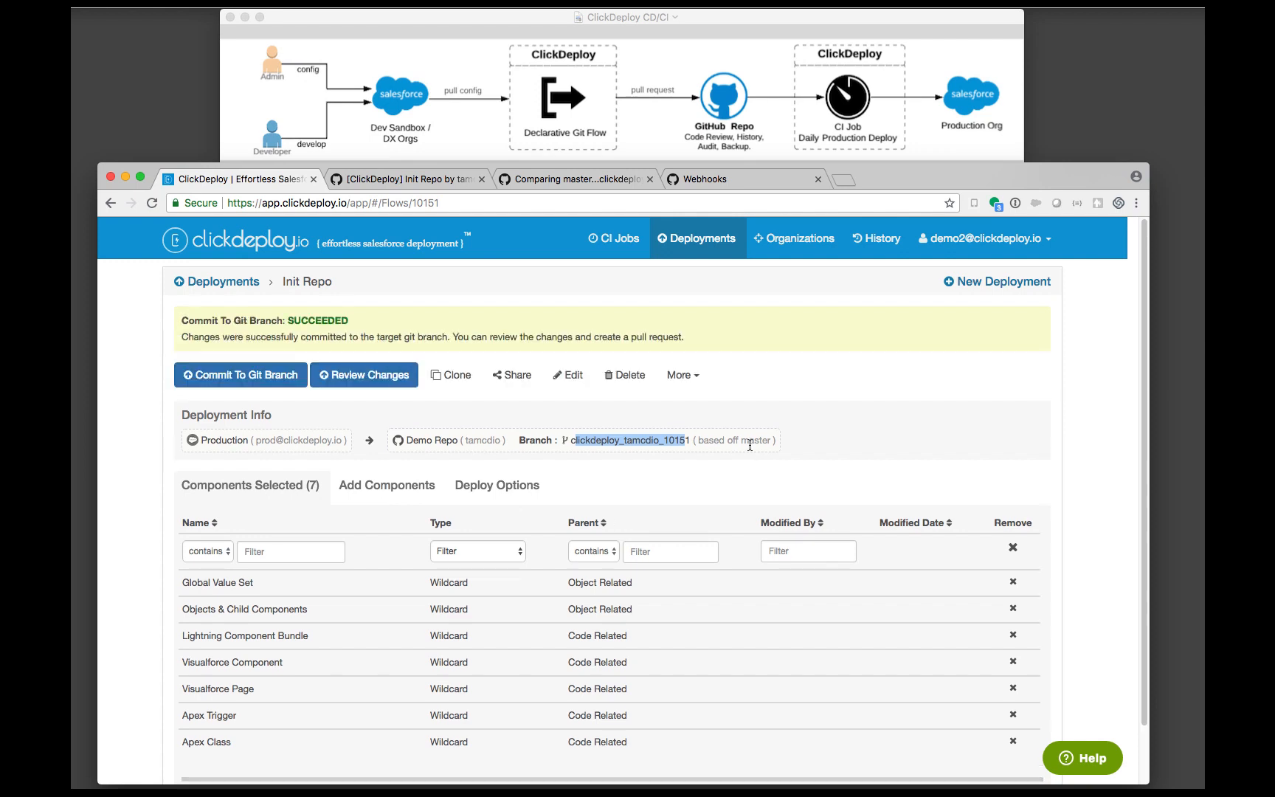
left_click(834, 364)
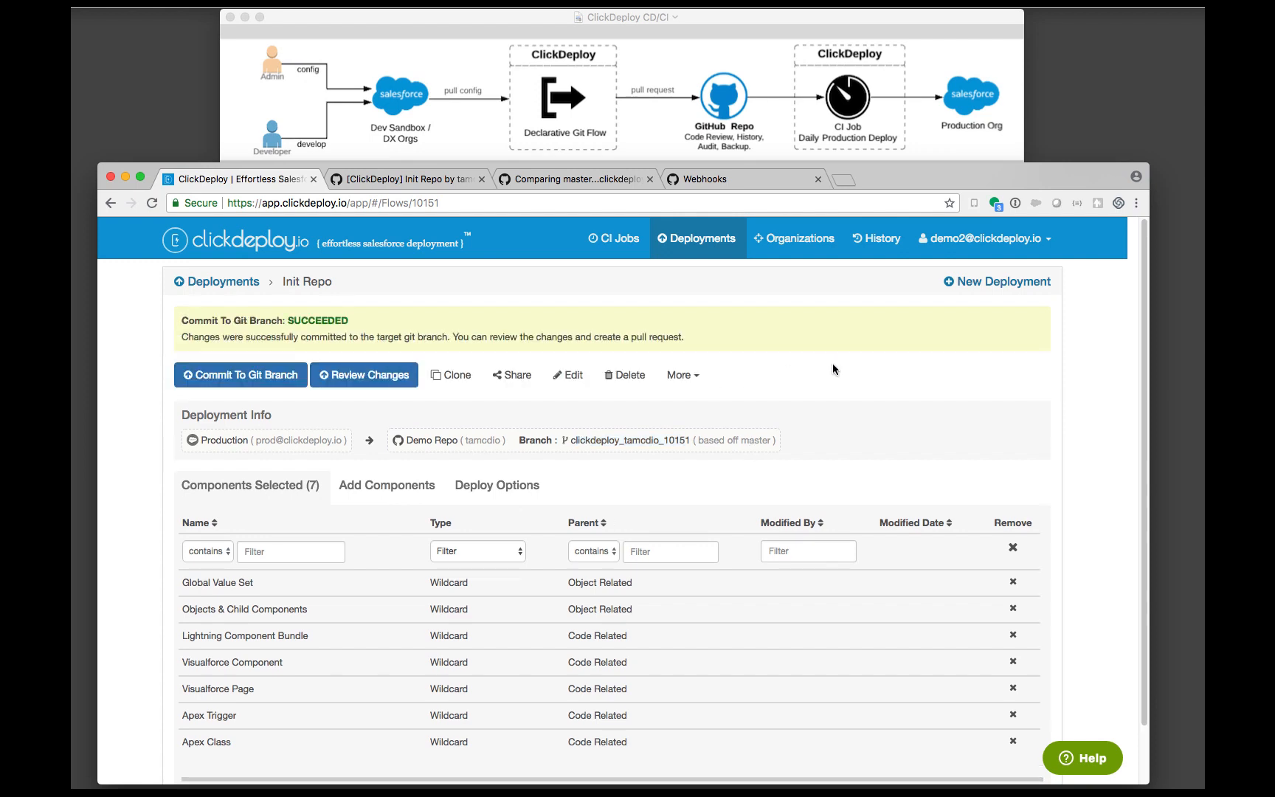
- Review the committed branch's changes on GitHub and create the pull request "[ClickDeploy] Init Repo" into master
left_click(373, 376)
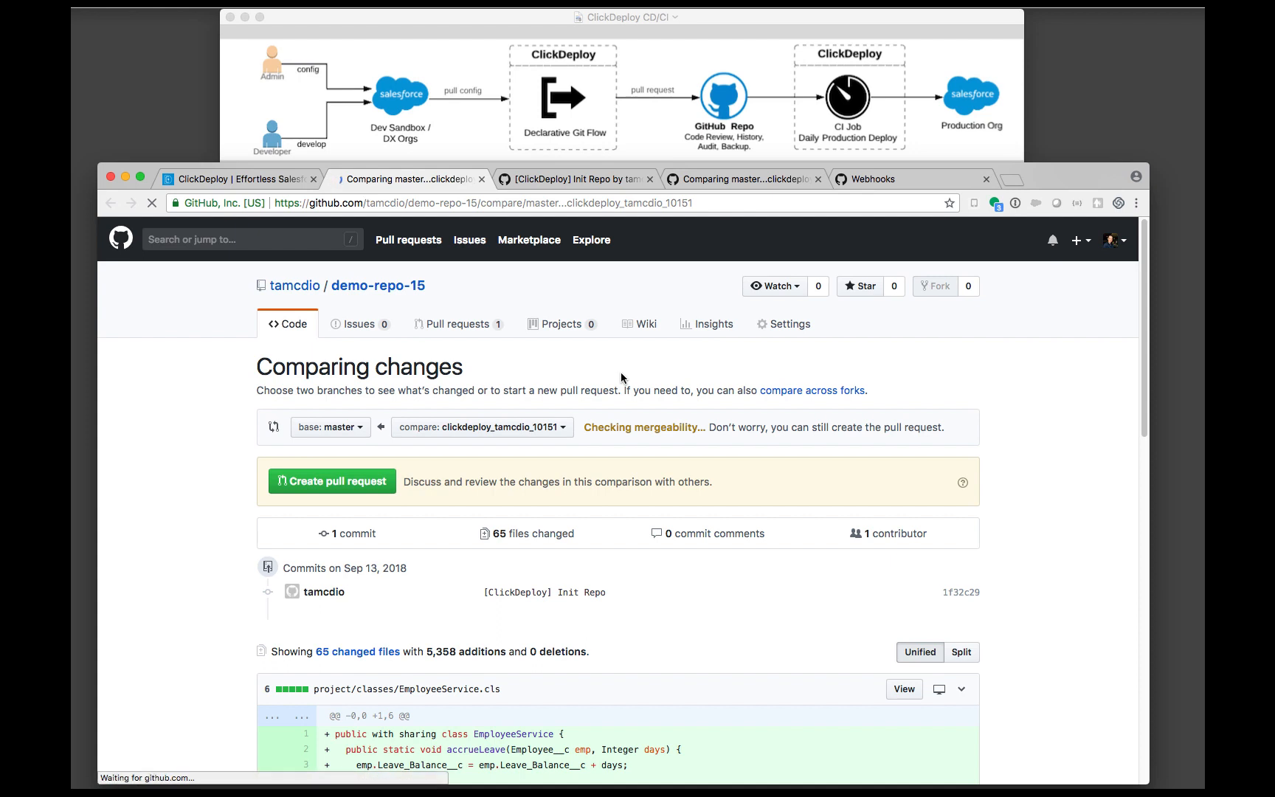
scroll(622, 377, "down", 1)
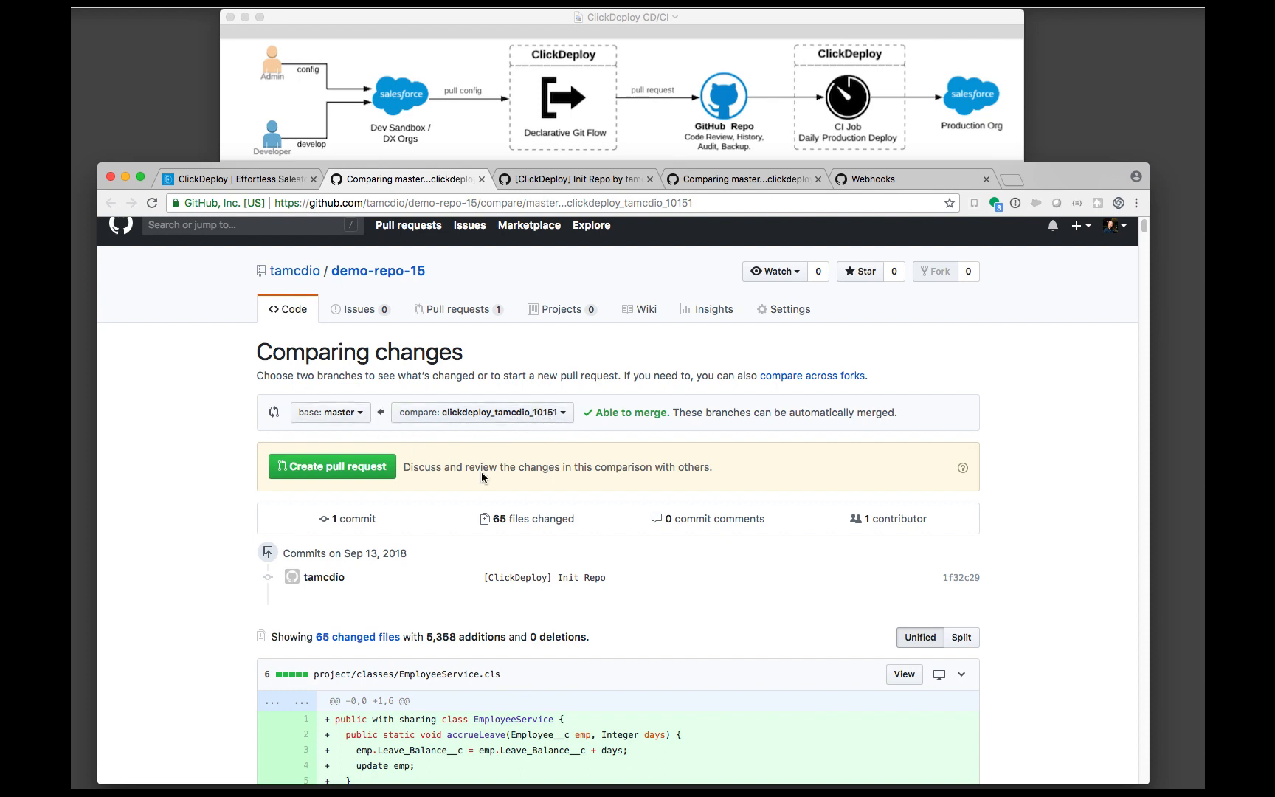
scroll(677, 488, "down", 1)
scroll(676, 489, "down", 5)
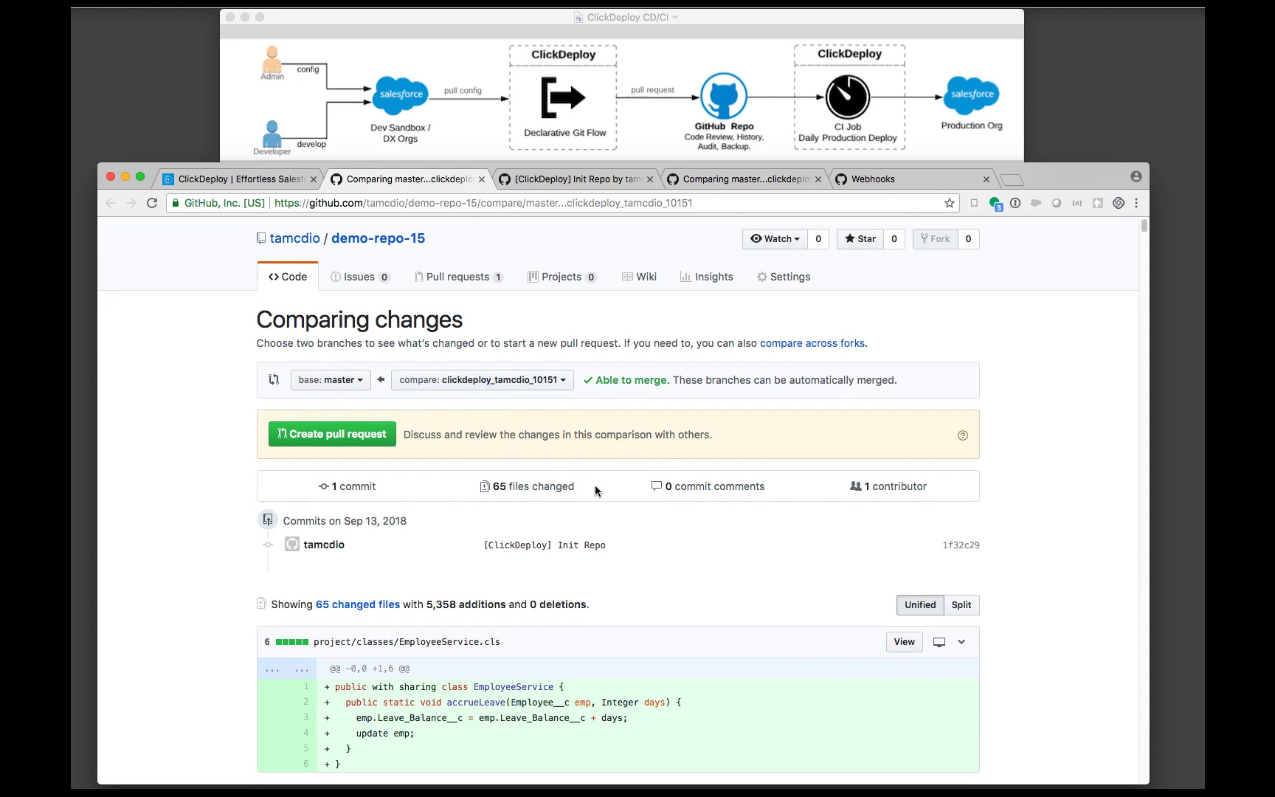
scroll(595, 485, "up", 6)
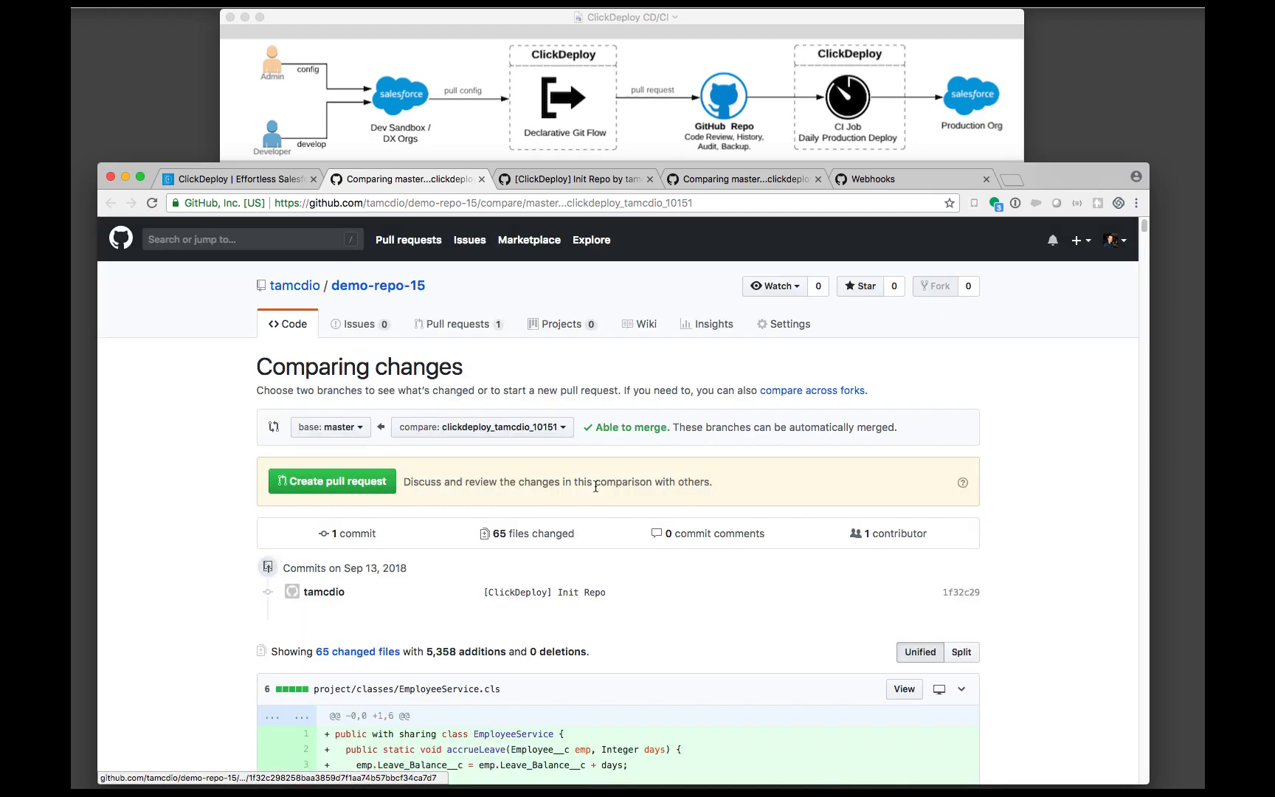
left_click(334, 483)
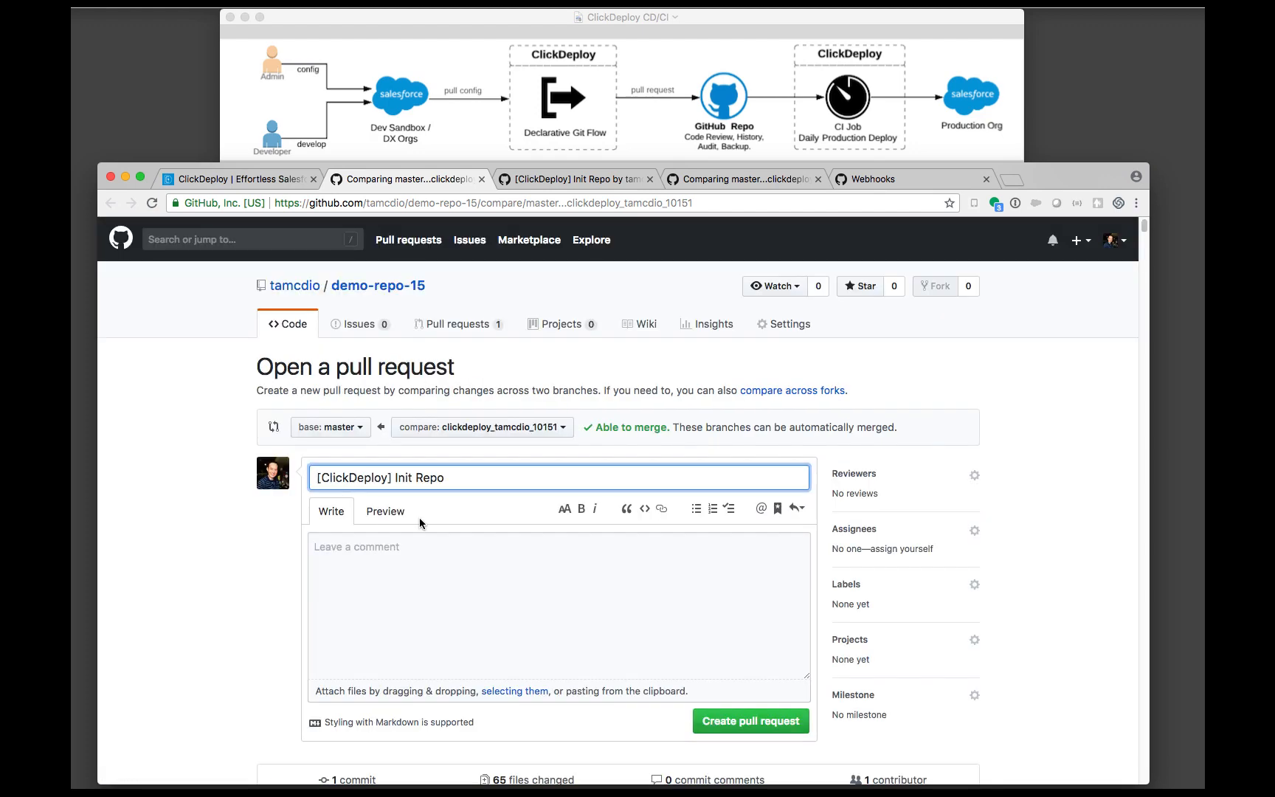
scroll(675, 550, "down", 1)
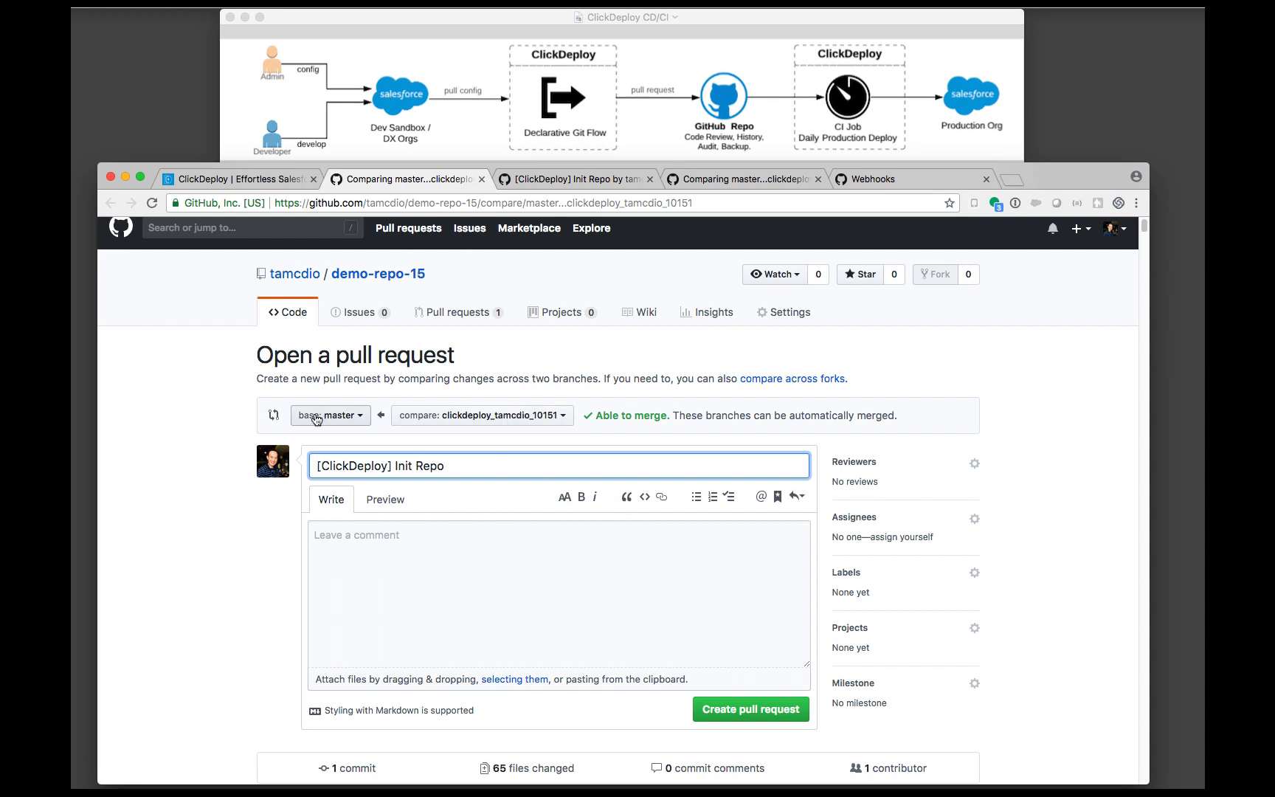
scroll(705, 644, "down", 1)
left_click(750, 708)
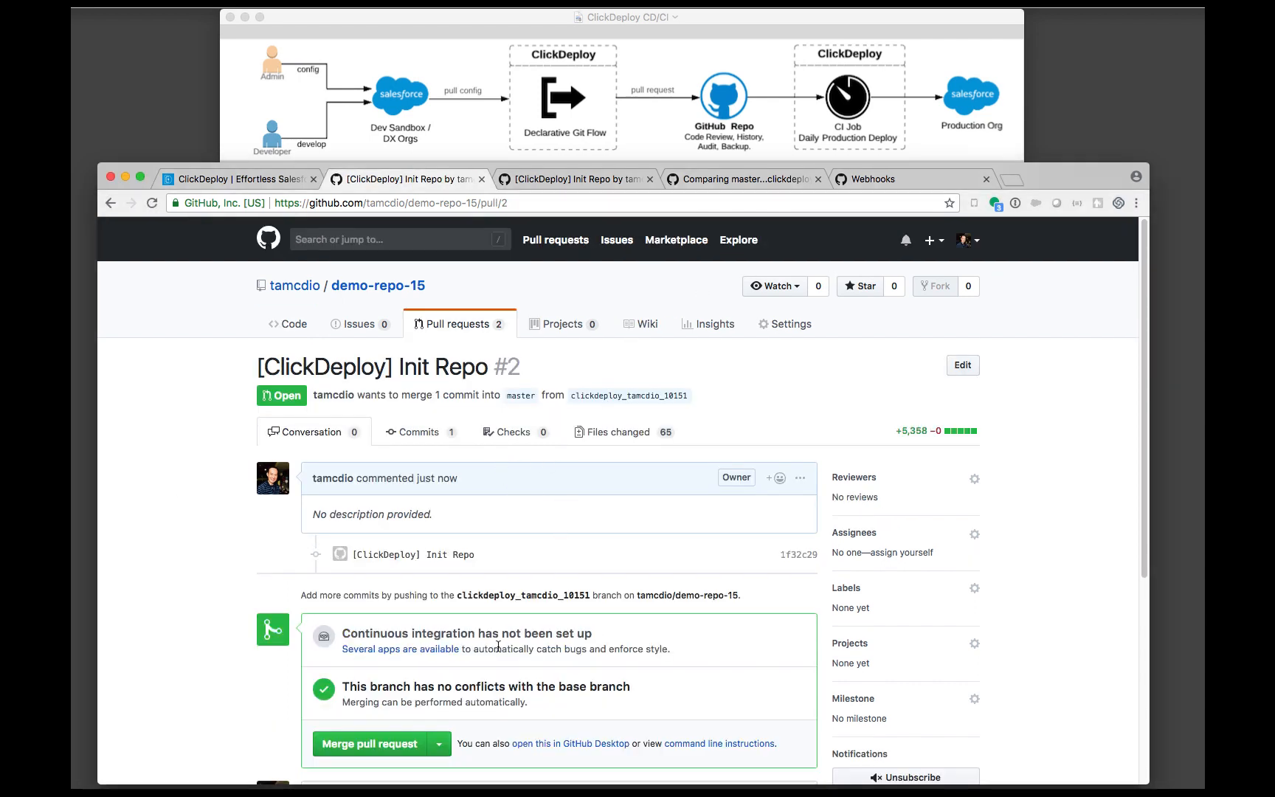
scroll(500, 641, "down", 1)
scroll(442, 642, "down", 1)
scroll(370, 702, "down", 1)
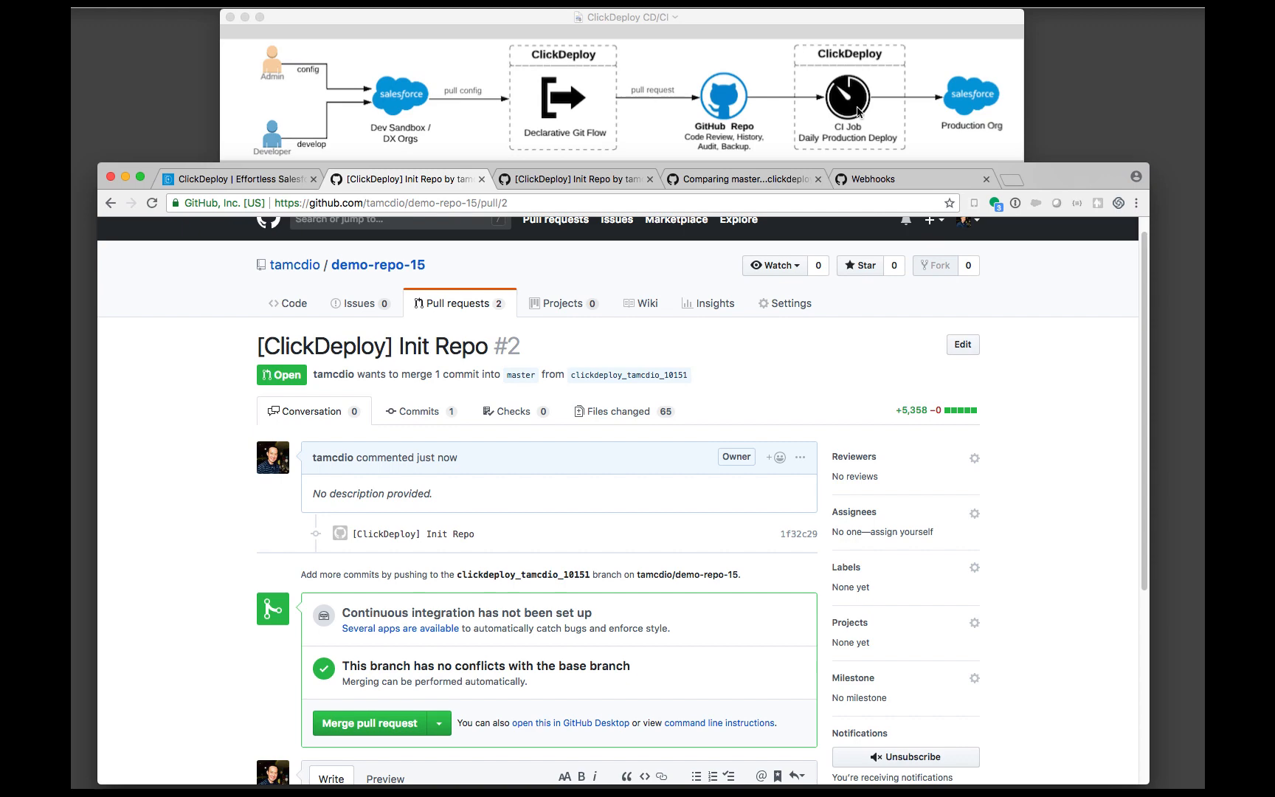
- Return to ClickDeploy and start a first CI job titled Daily Deploy
left_click(230, 179)
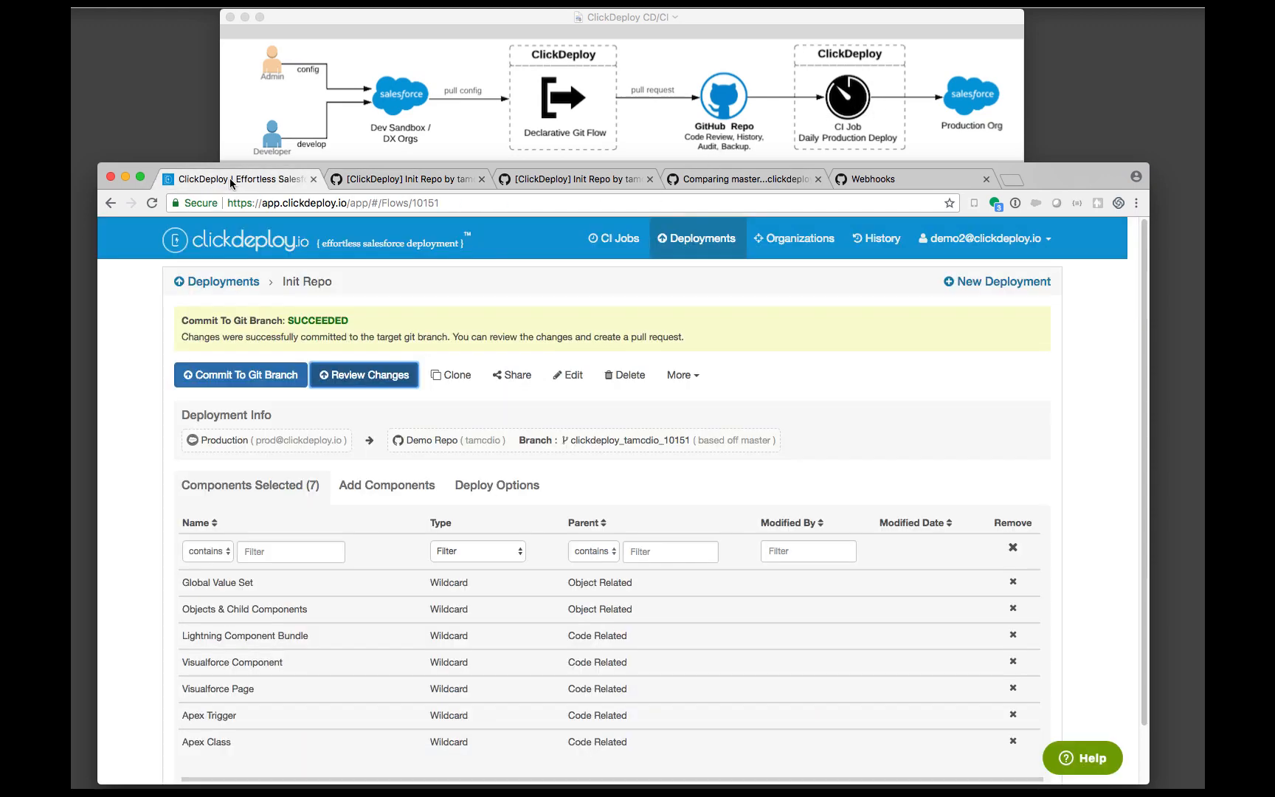
left_click(617, 239)
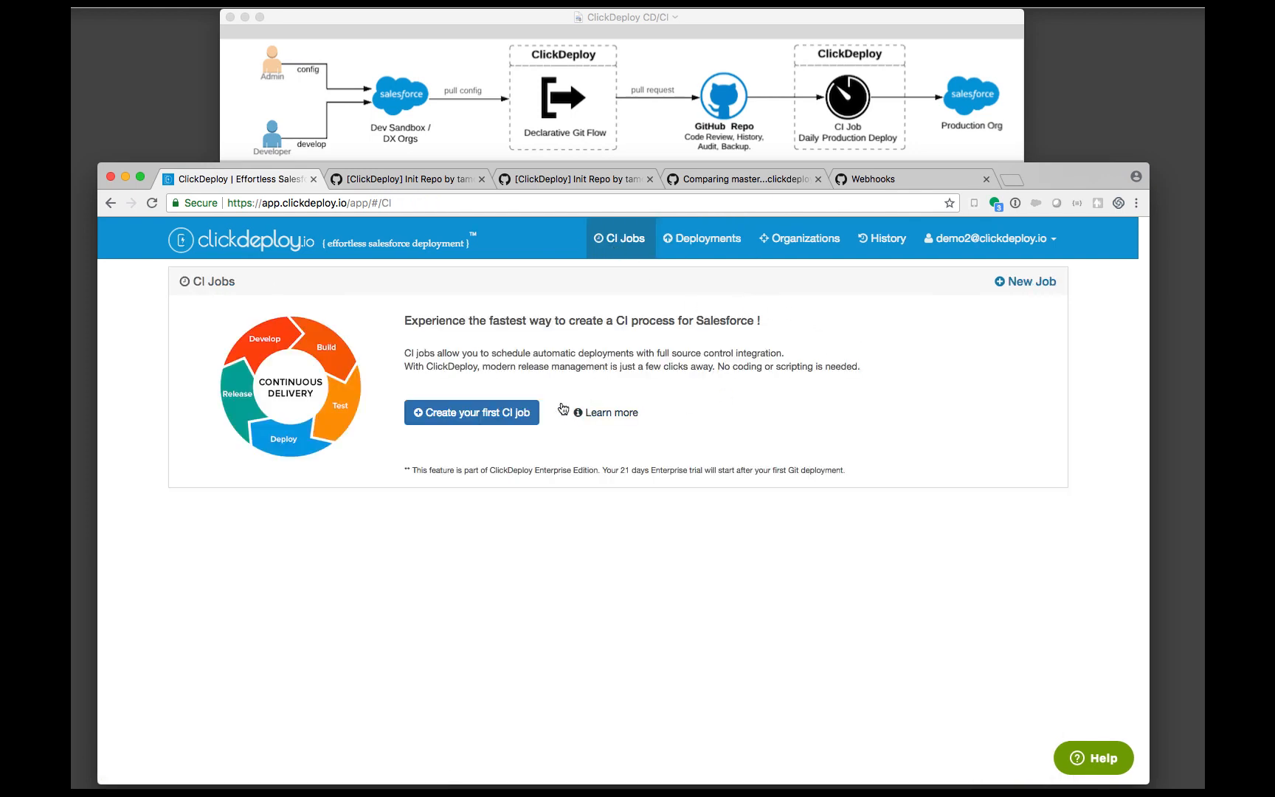
left_click(464, 412)
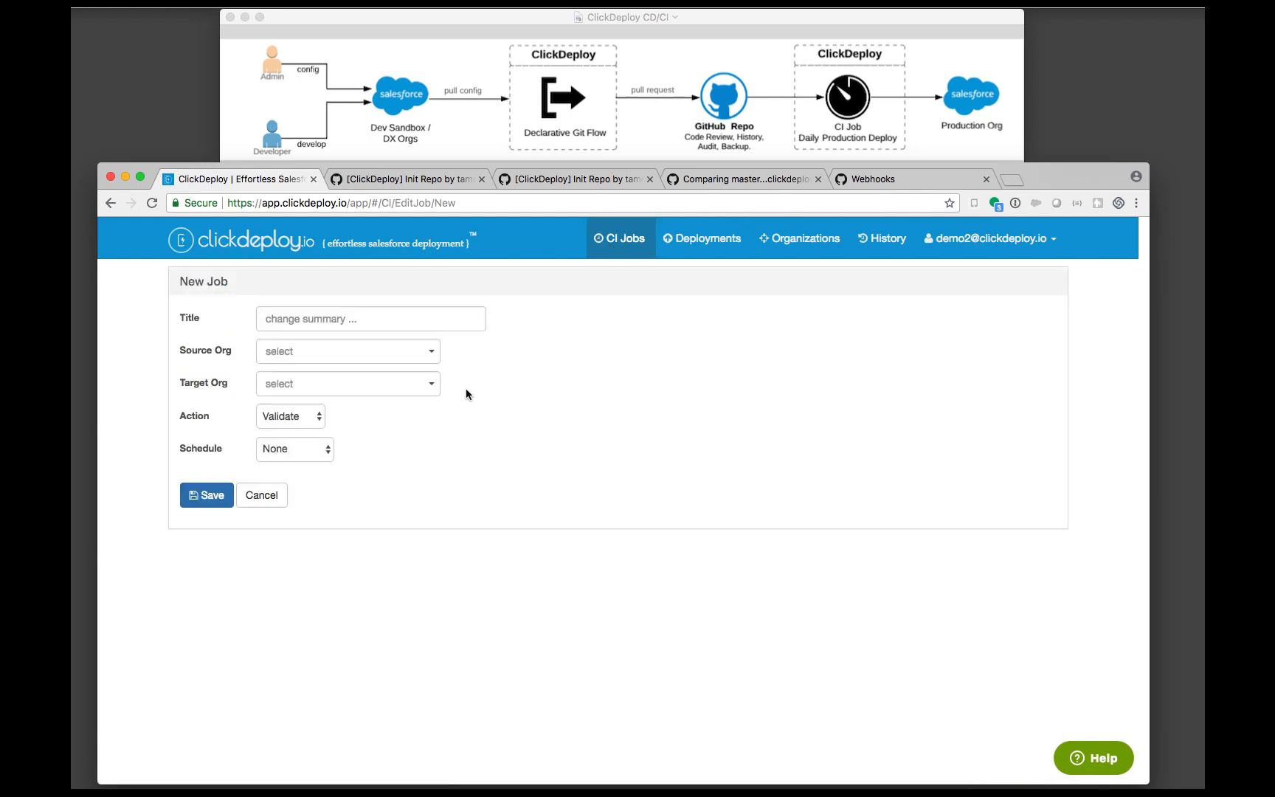
left_click(342, 316)
type("D")
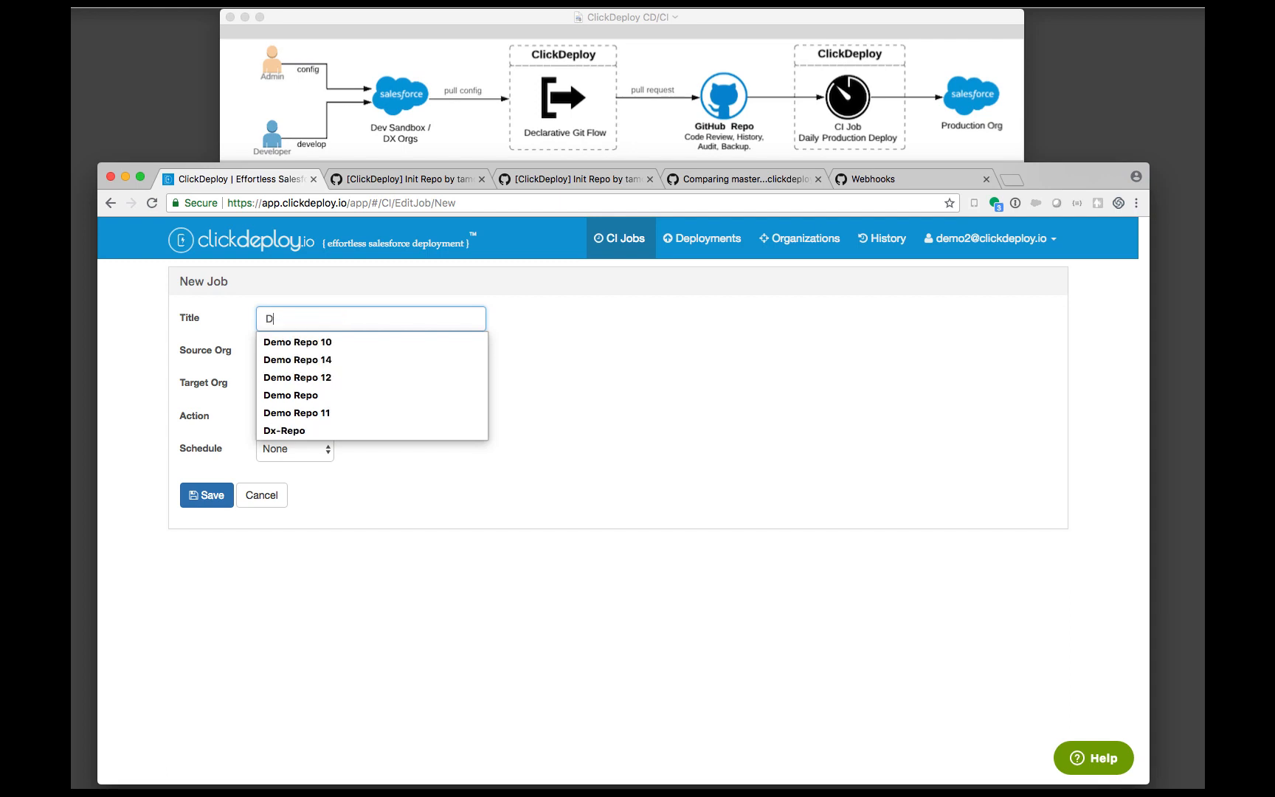
type("aily Deploy")
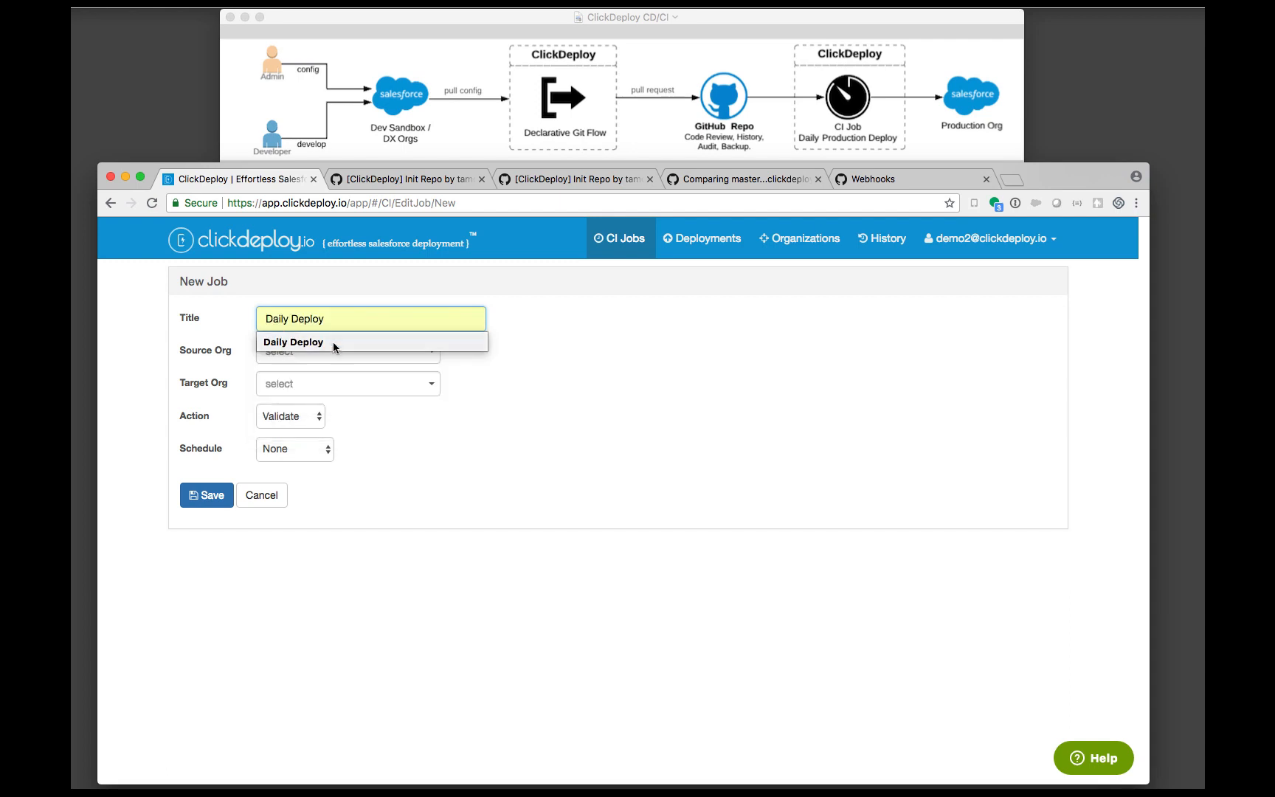
left_click(333, 342)
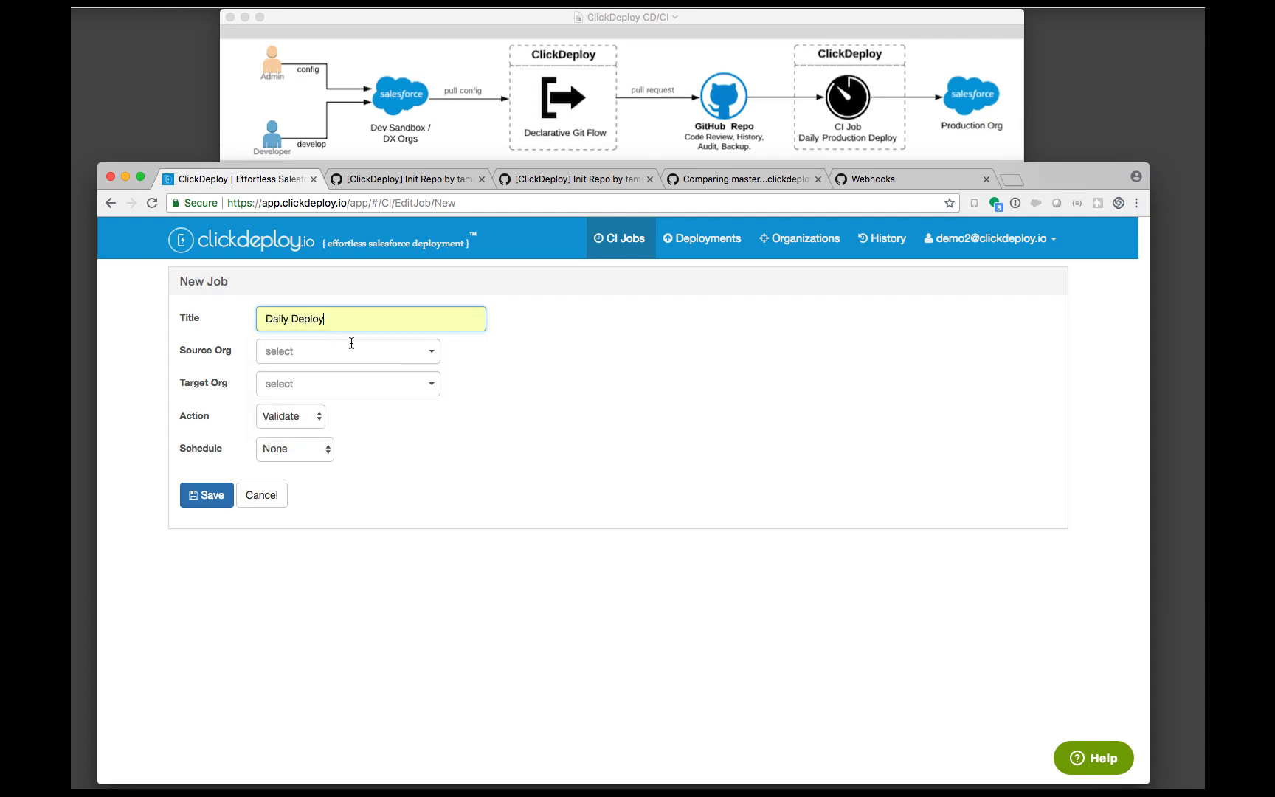
- Set the job's source org to Demo Repo, its target org to Production and its action to Deploy
left_click(400, 353)
left_click(365, 374)
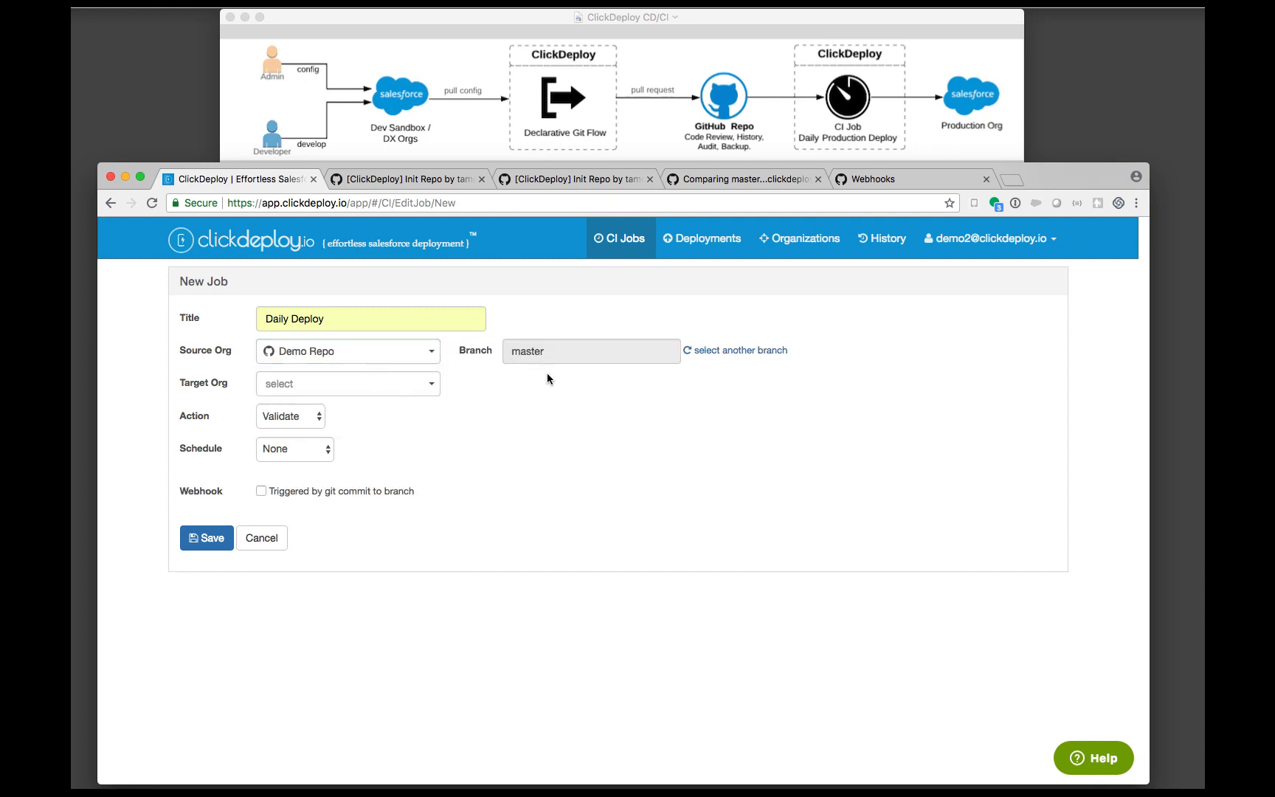
left_click(403, 389)
left_click(361, 407)
left_click(305, 416)
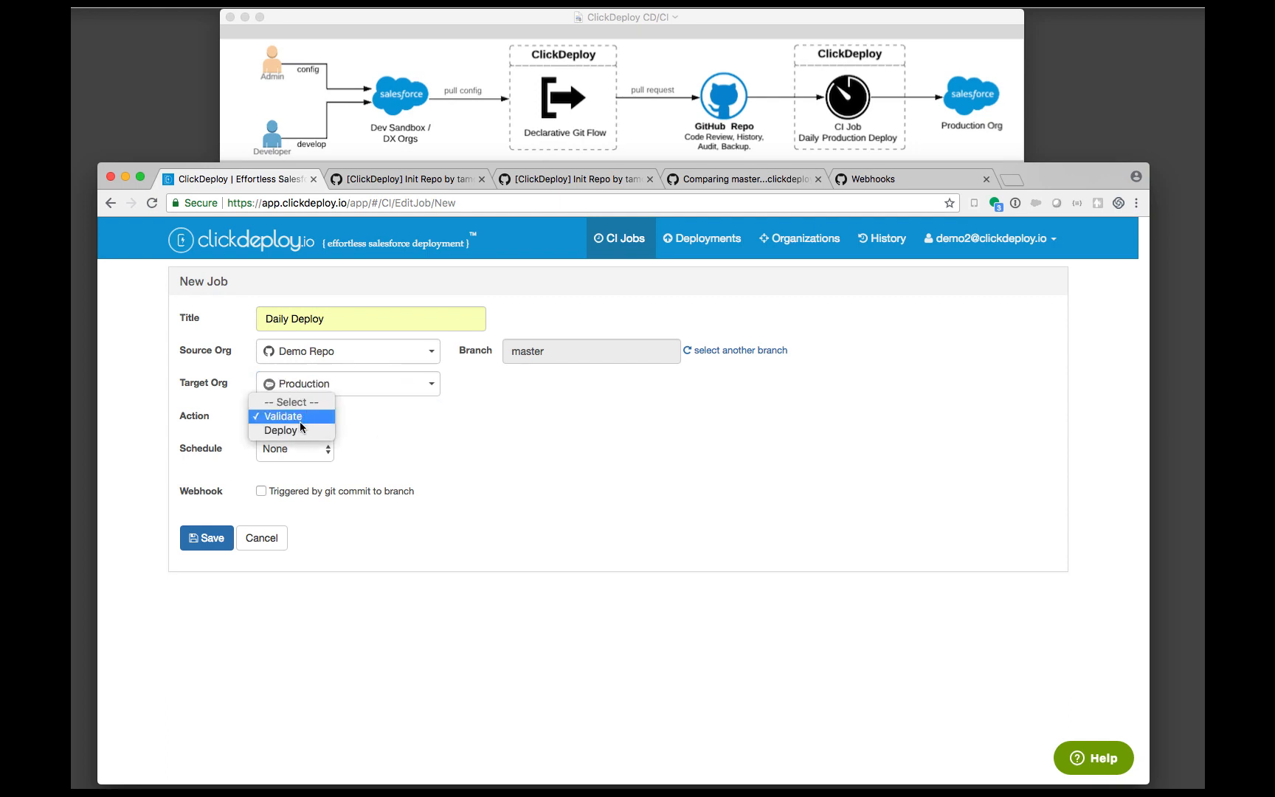
left_click(303, 431)
- Schedule the job every week on Monday through Thursday at 9 AM and save it
left_click(310, 452)
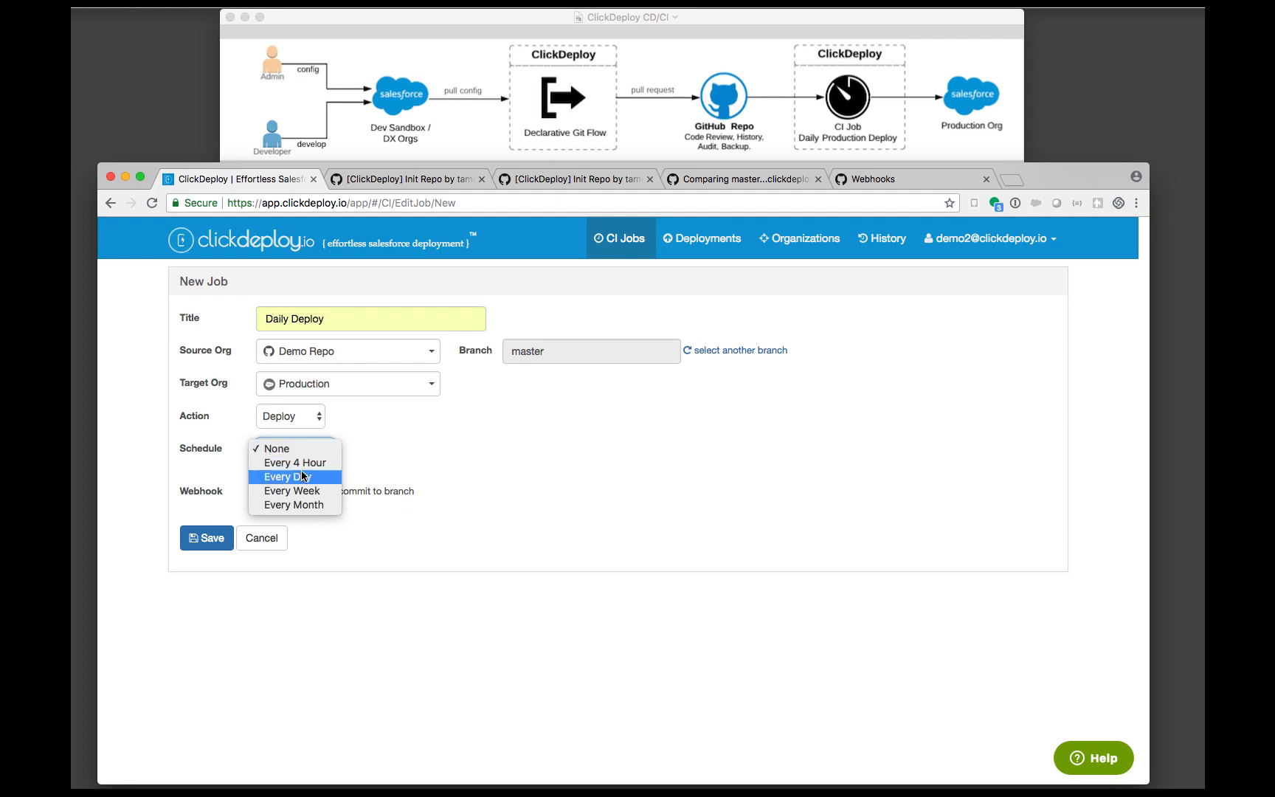
left_click(300, 478)
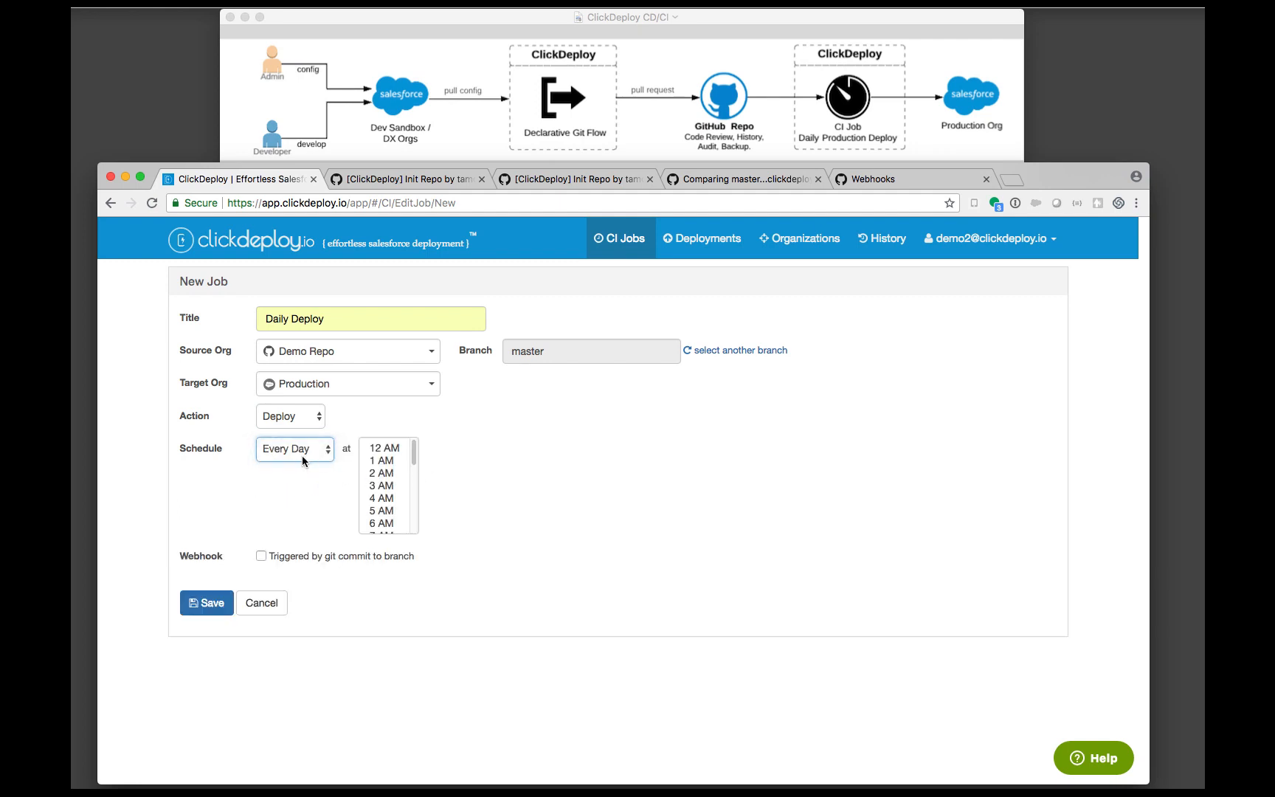
left_click(302, 452)
left_click(302, 463)
left_click(403, 463)
left_click(401, 501, "shift")
scroll(506, 494, "down", 3)
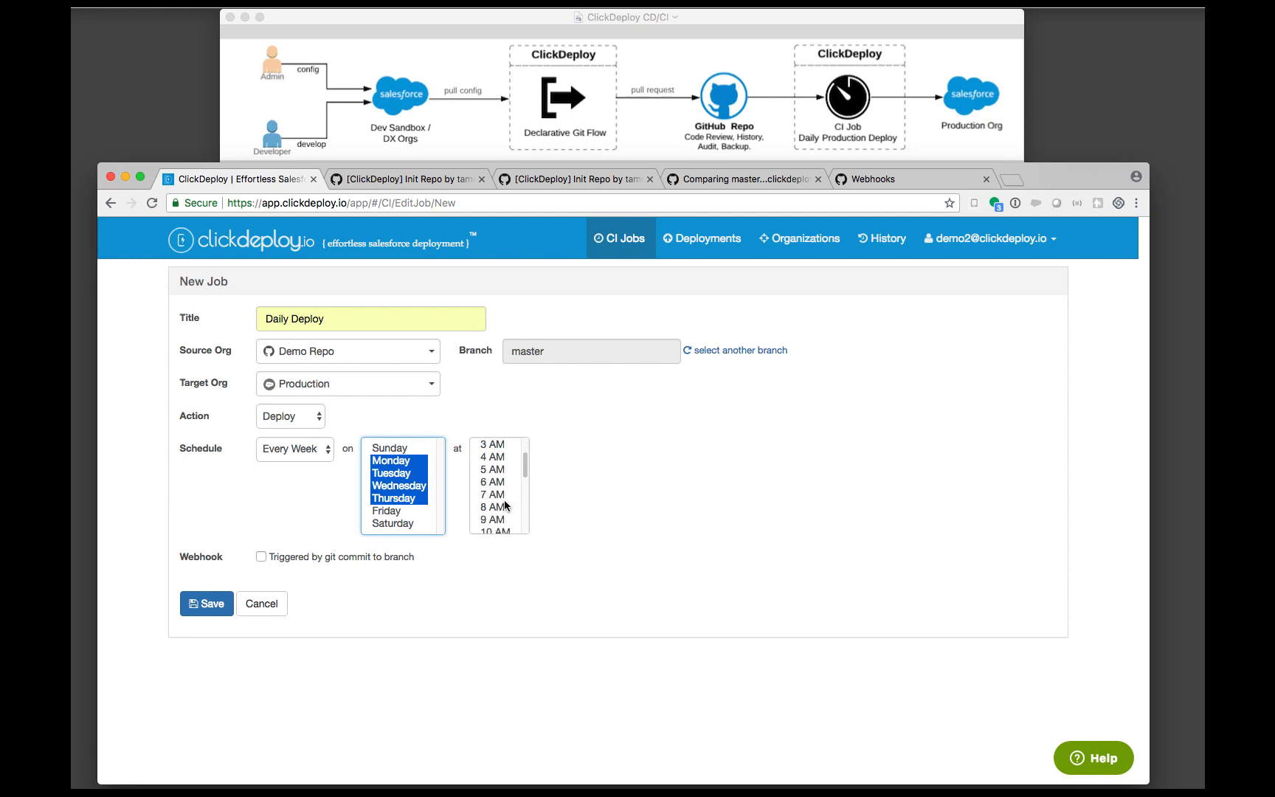
left_click(494, 521)
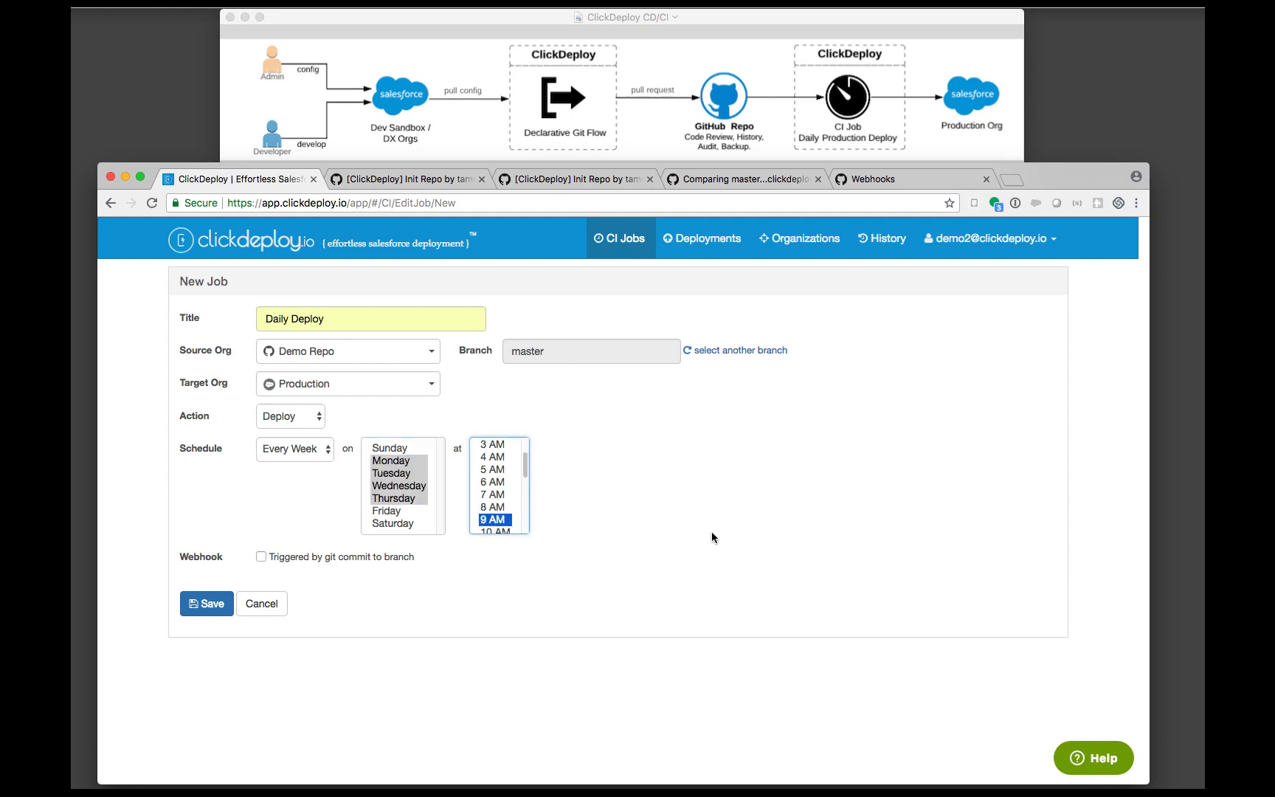
scroll(484, 502, "down", 1)
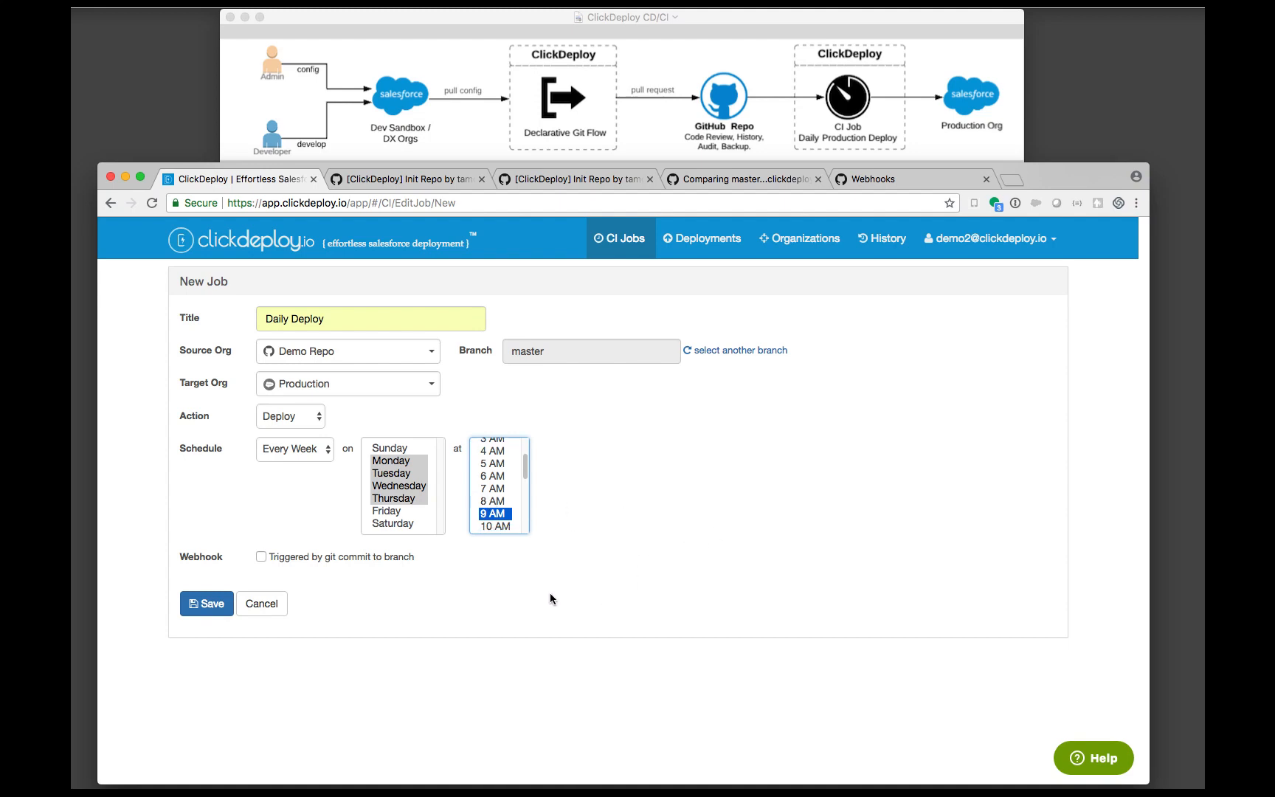
left_click(208, 604)
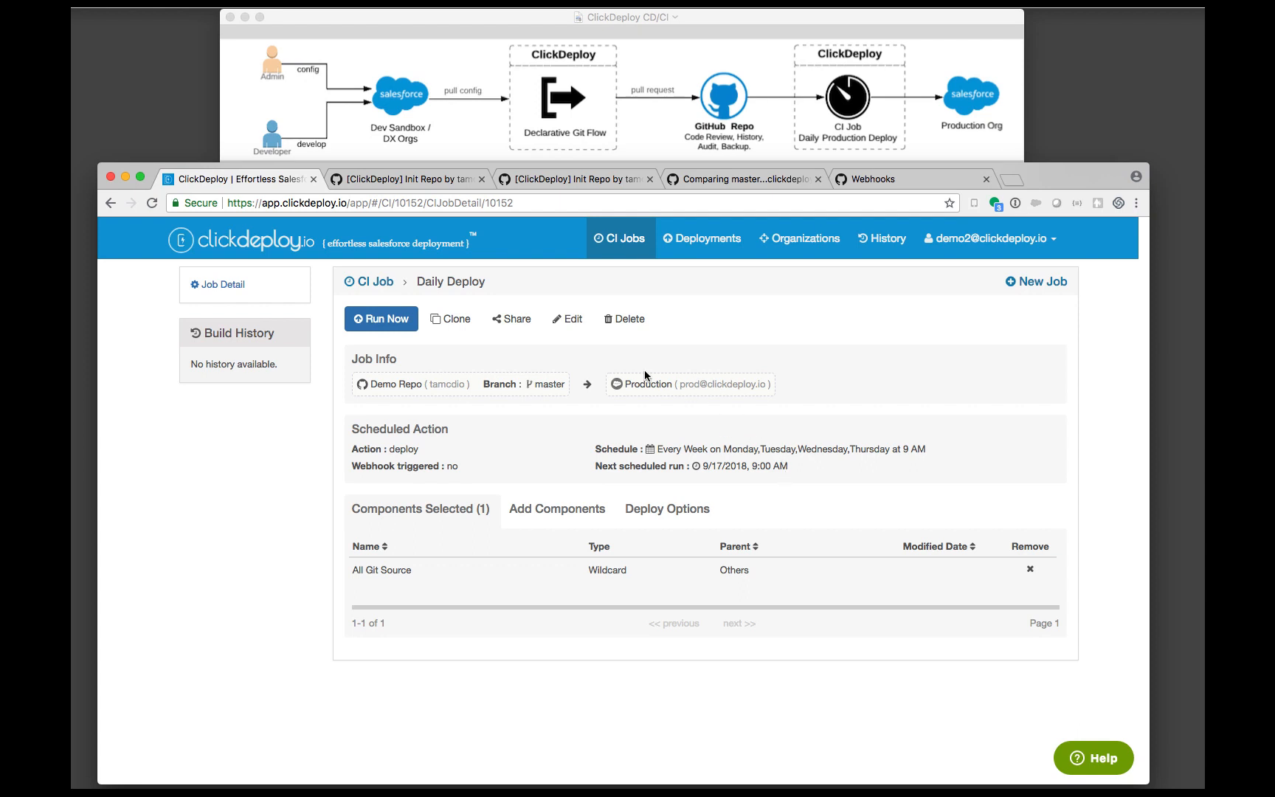
- Edit the Daily Deploy job so that git commits to the branch trigger it, and save the change
left_click(570, 323)
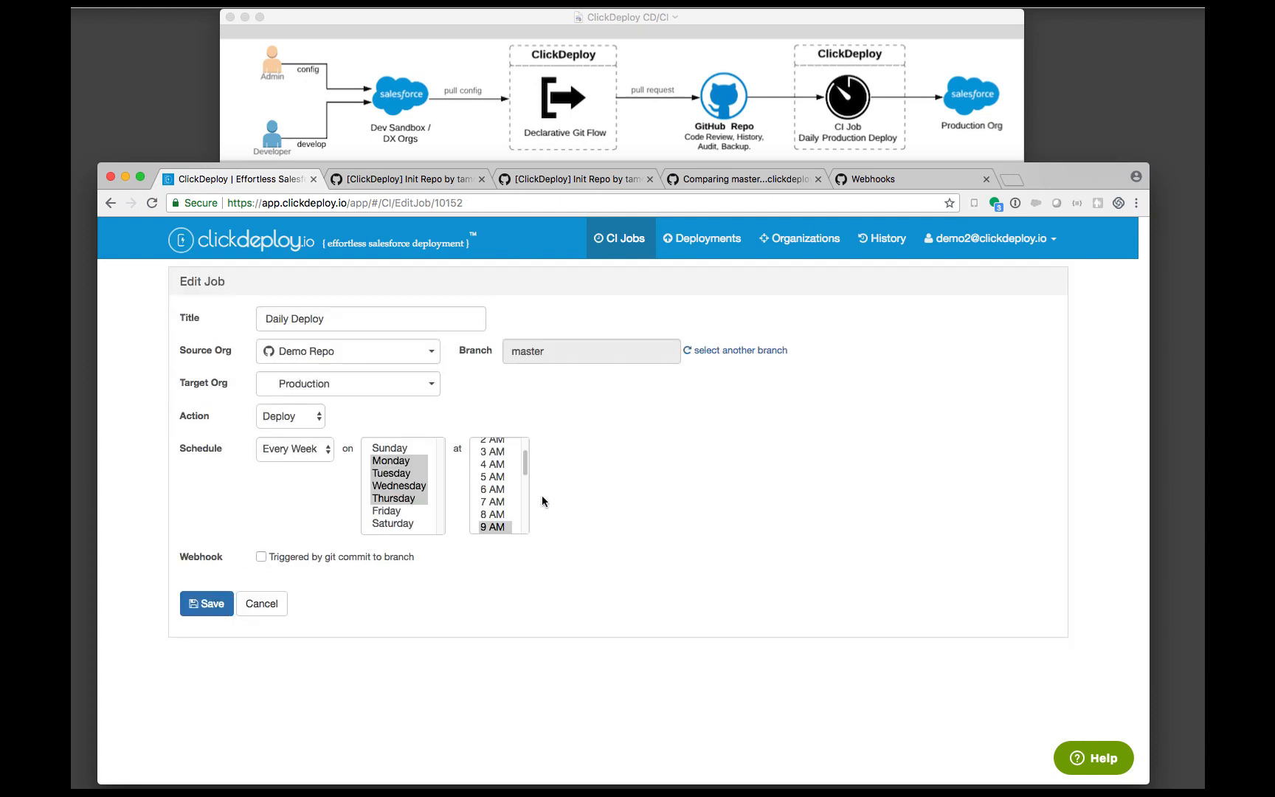
left_click(262, 557)
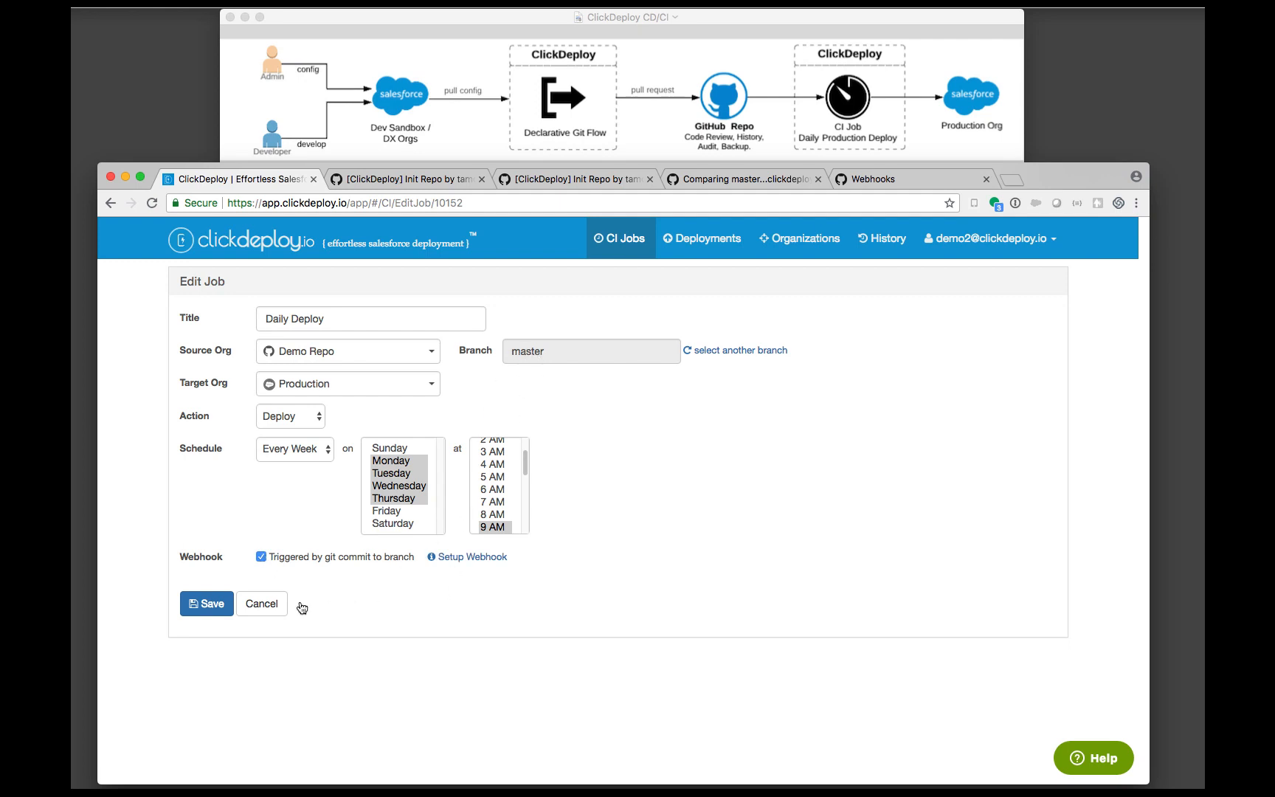
left_click(208, 604)
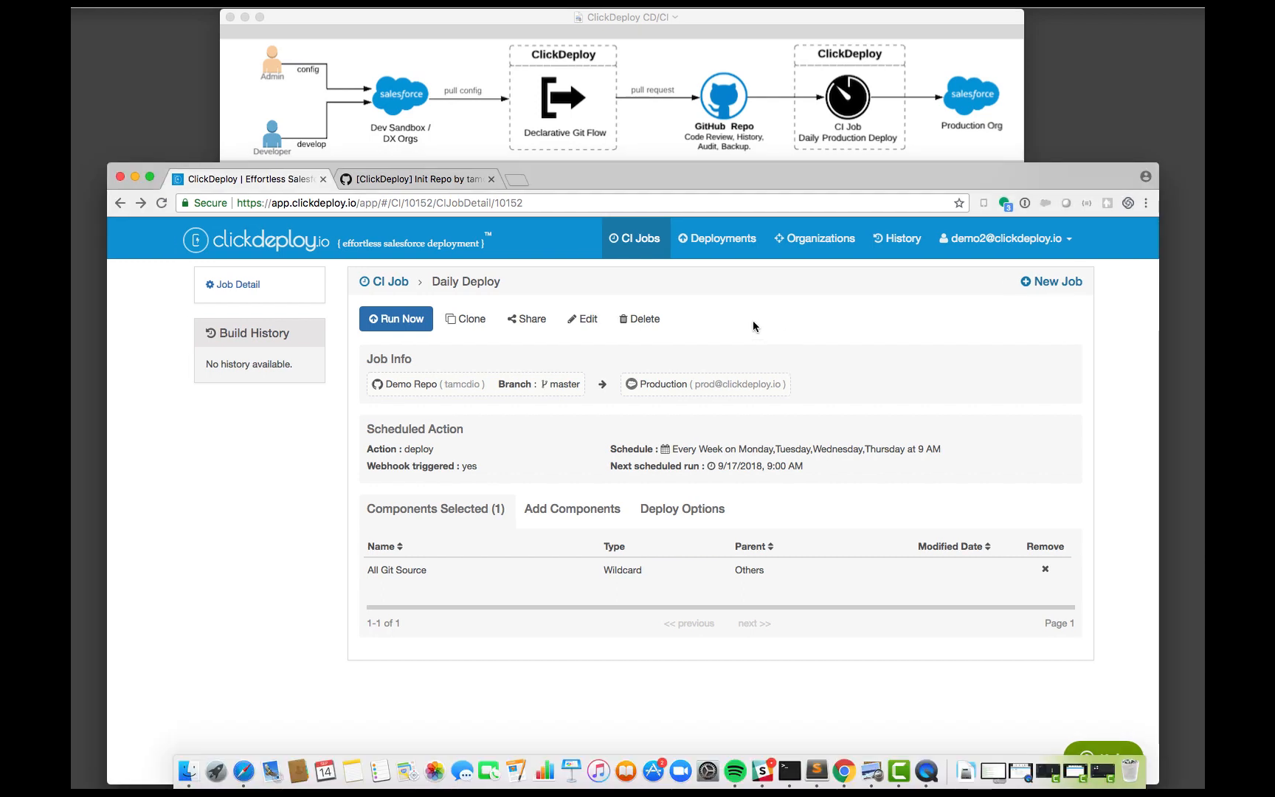
- Switch to the Init Repo pull request #2 on GitHub and merge it into master, confirming the merge
left_click(626, 238)
left_click(404, 179)
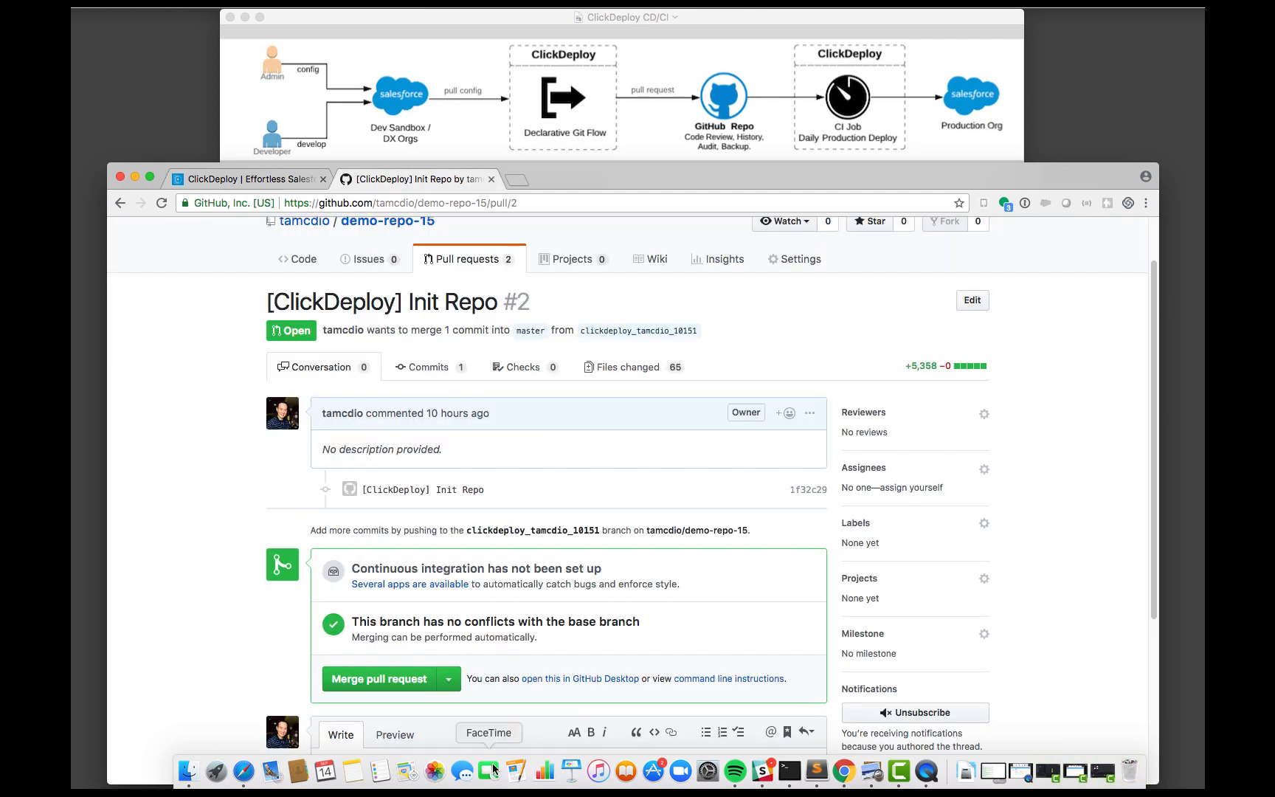
left_click(362, 683)
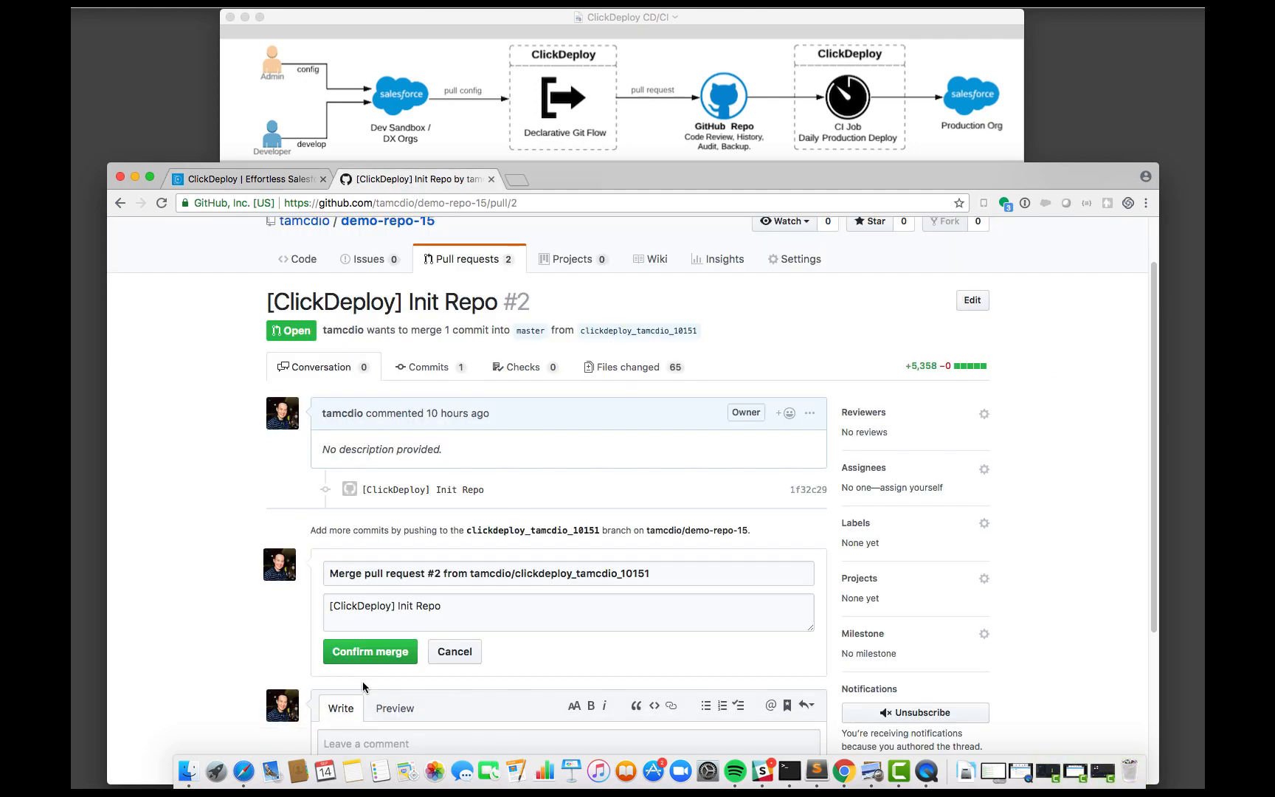
left_click(377, 652)
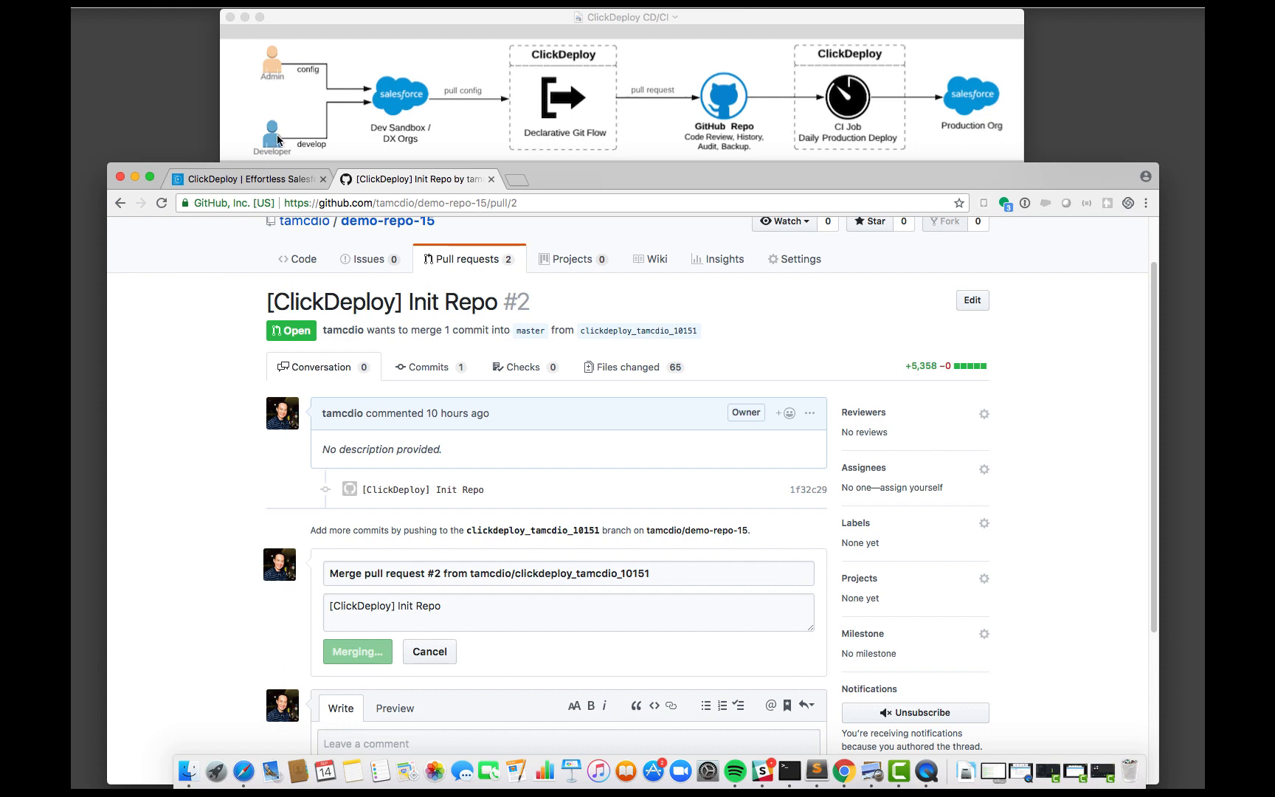
- Switch back to ClickDeploy and open the Daily Deploy job to check the triggered deployment's status and change log
left_click(284, 179)
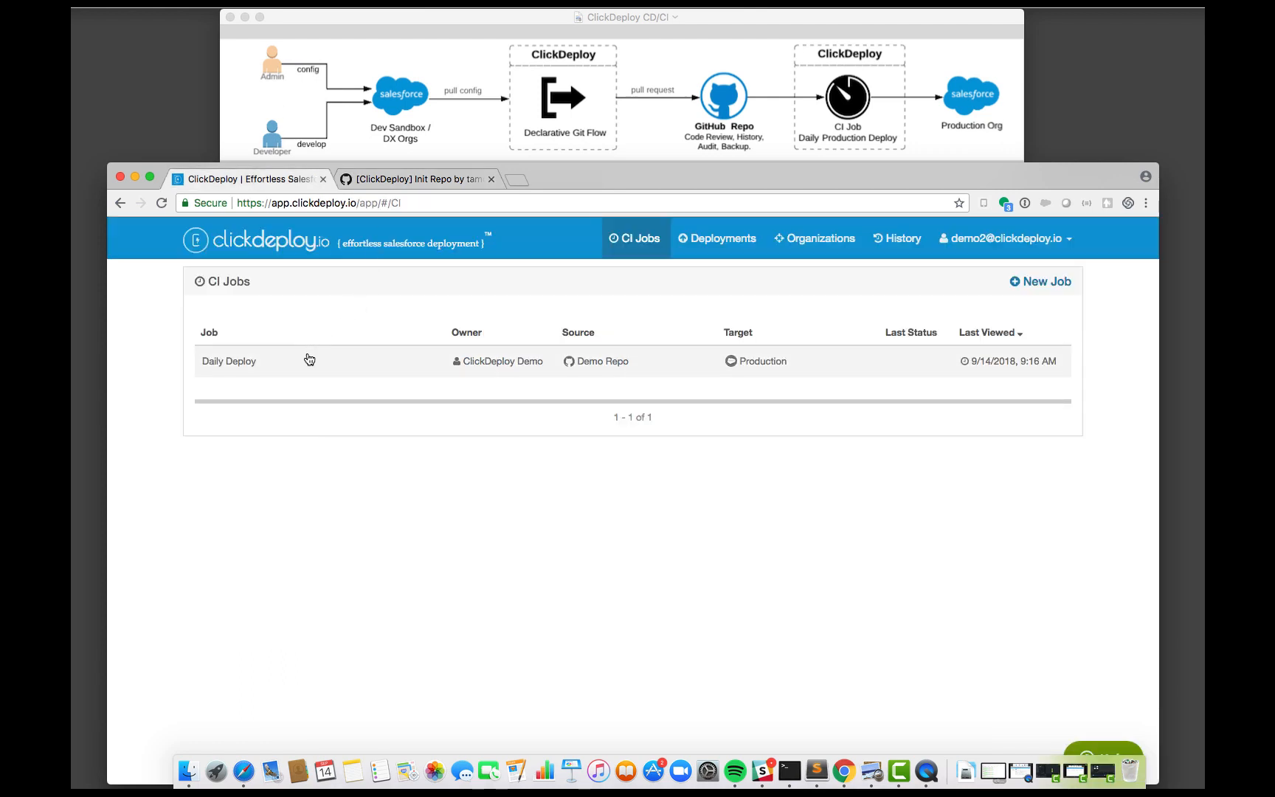
left_click(310, 359)
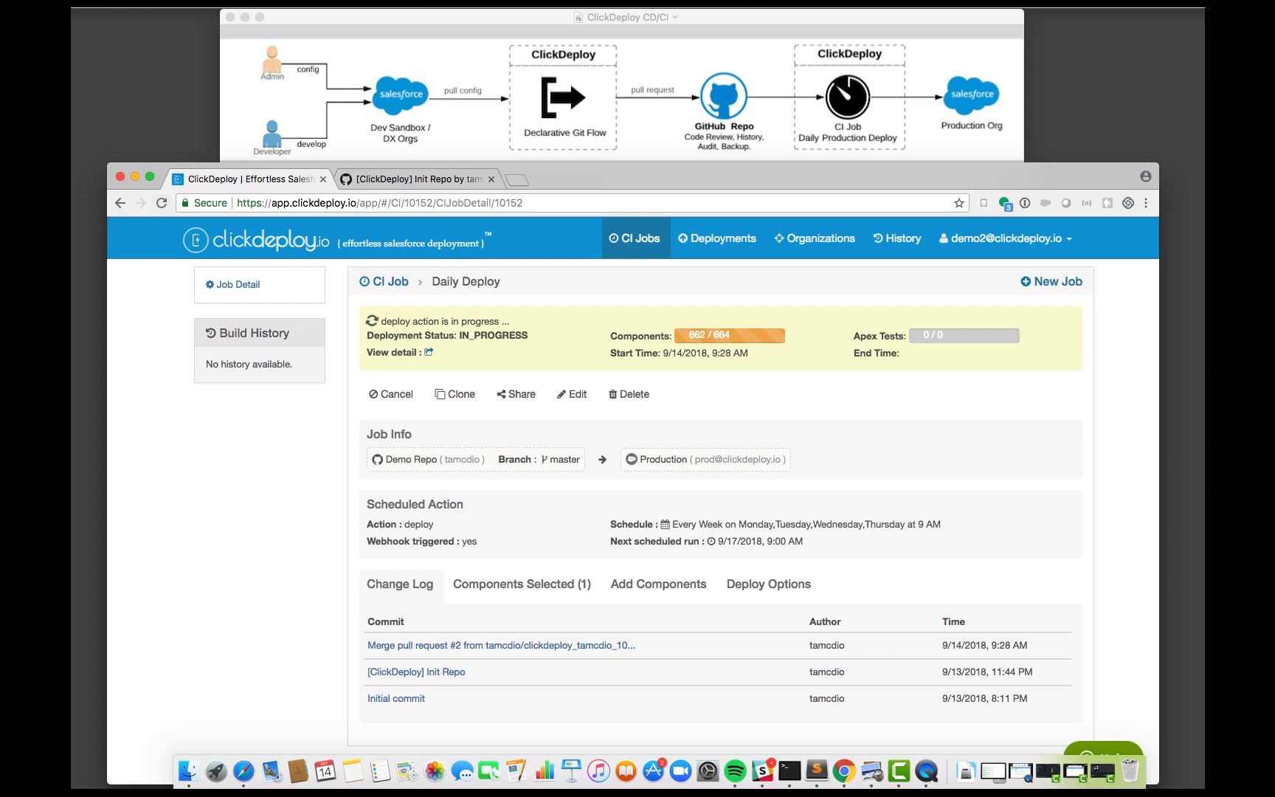
left_click(782, 135)
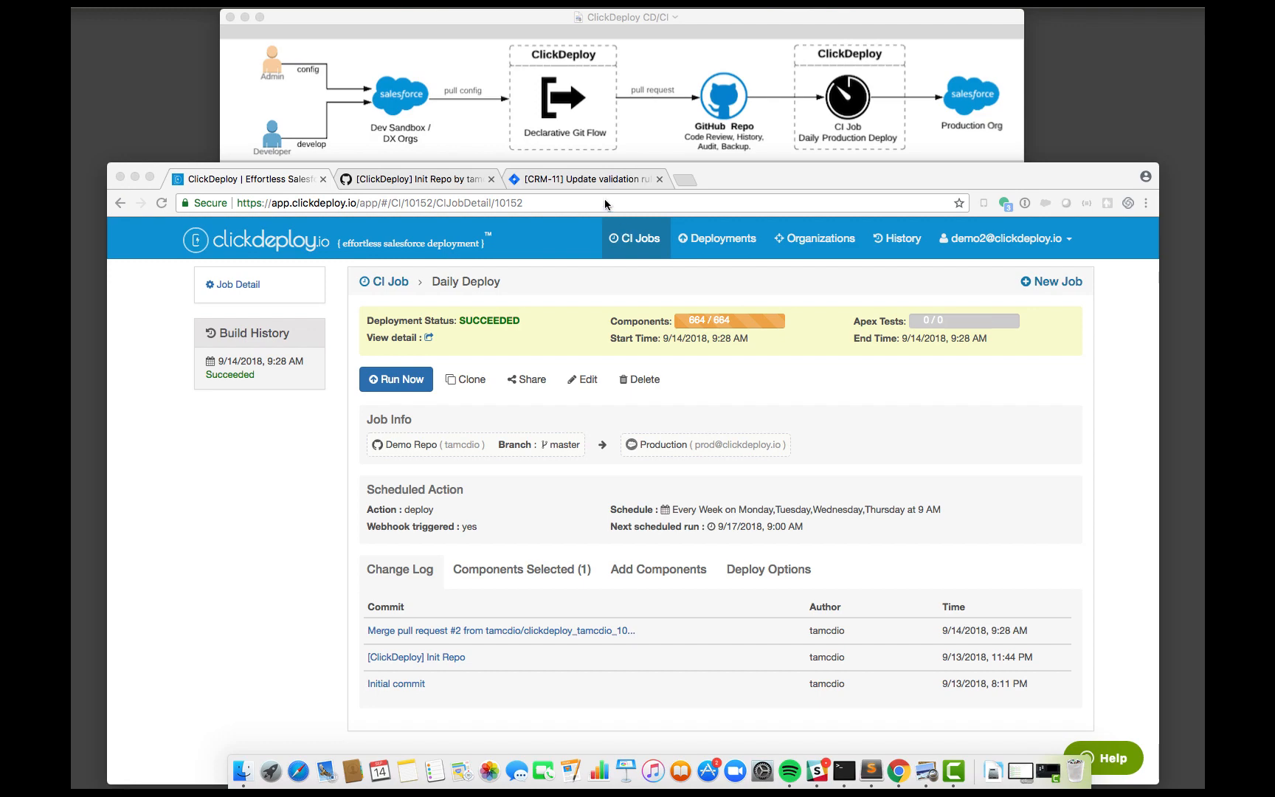
- Check the Jira story CRM-11 Update validation rule and open the Dev Org in Salesforce from ClickDeploy's organizations
left_click(592, 179)
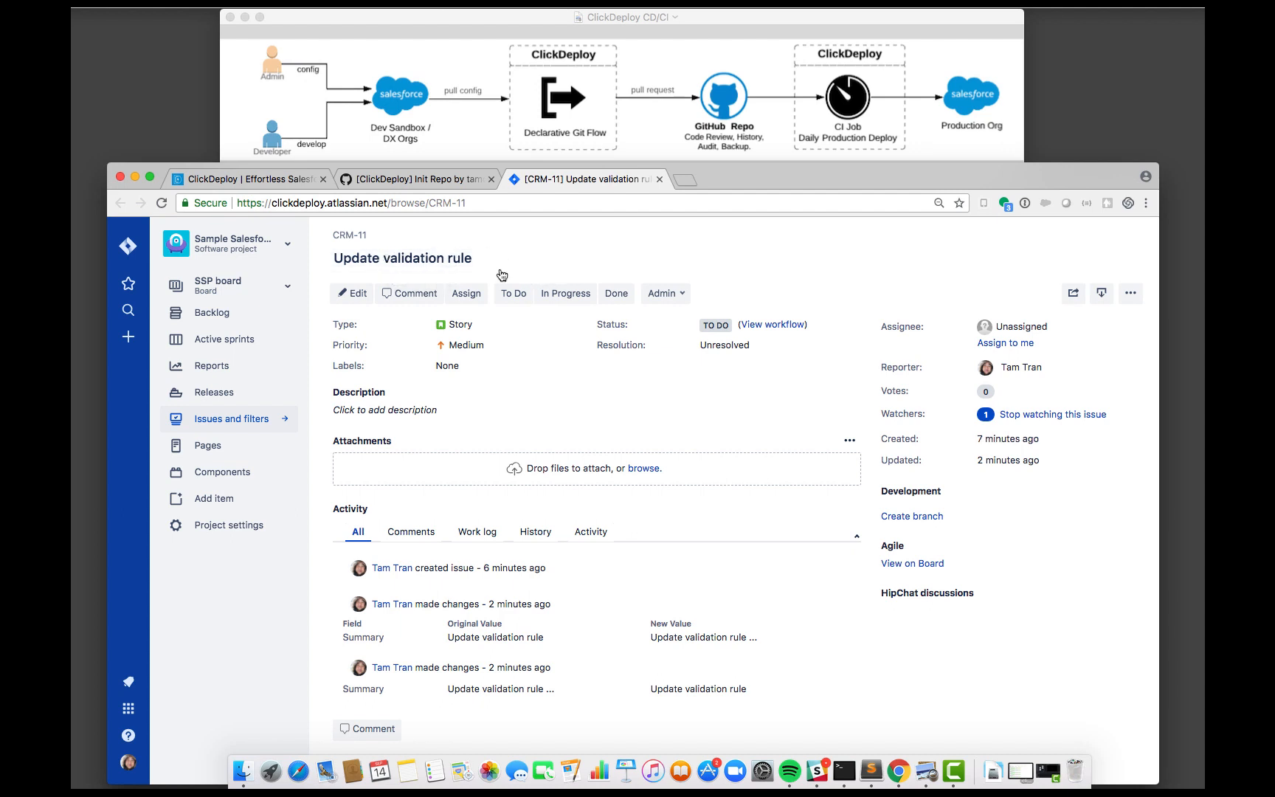
left_click(272, 182)
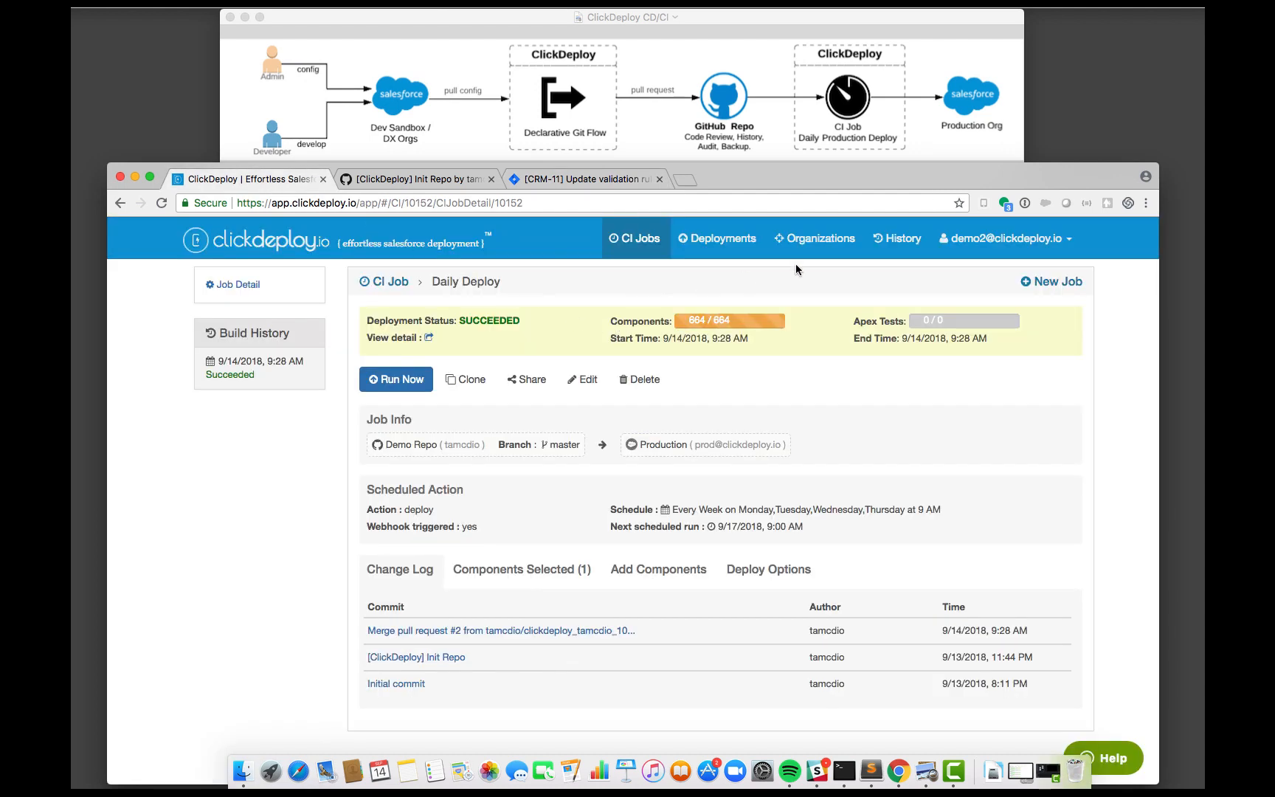
left_click(839, 247)
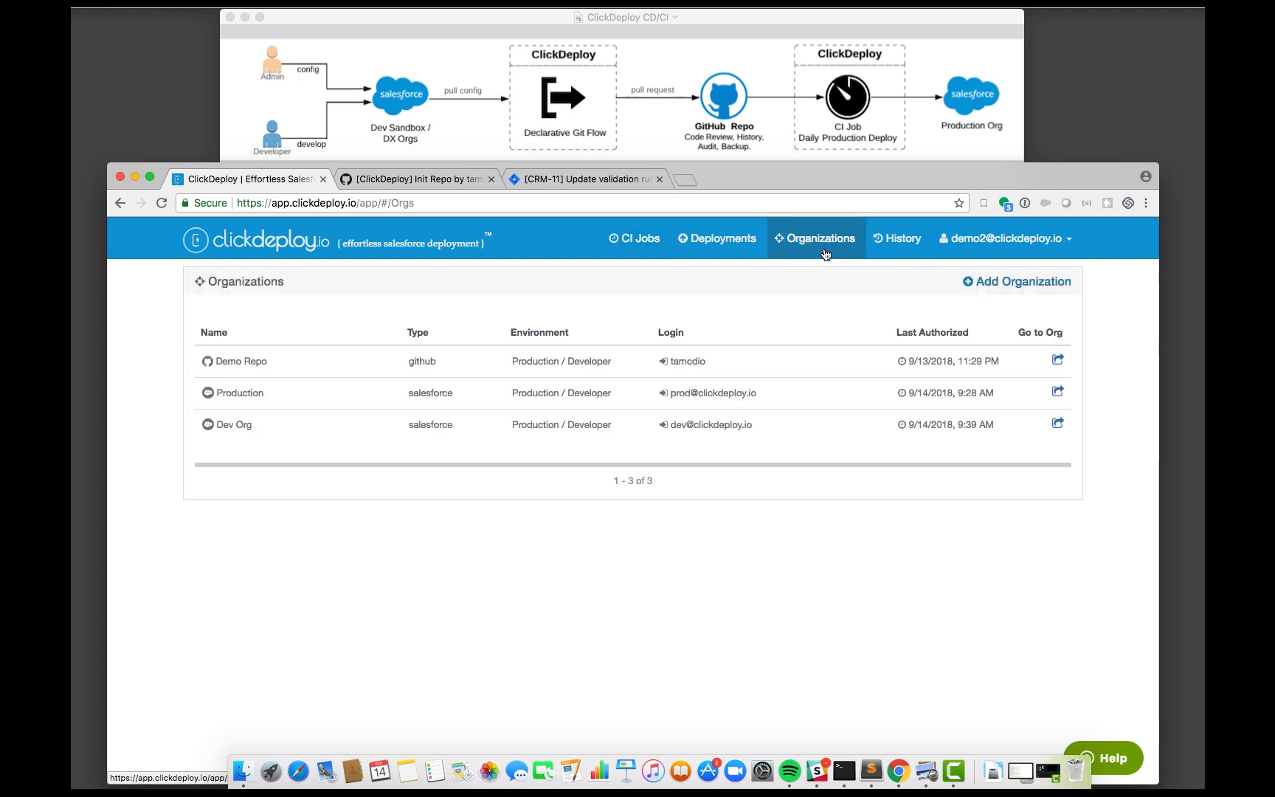
left_click(1057, 424)
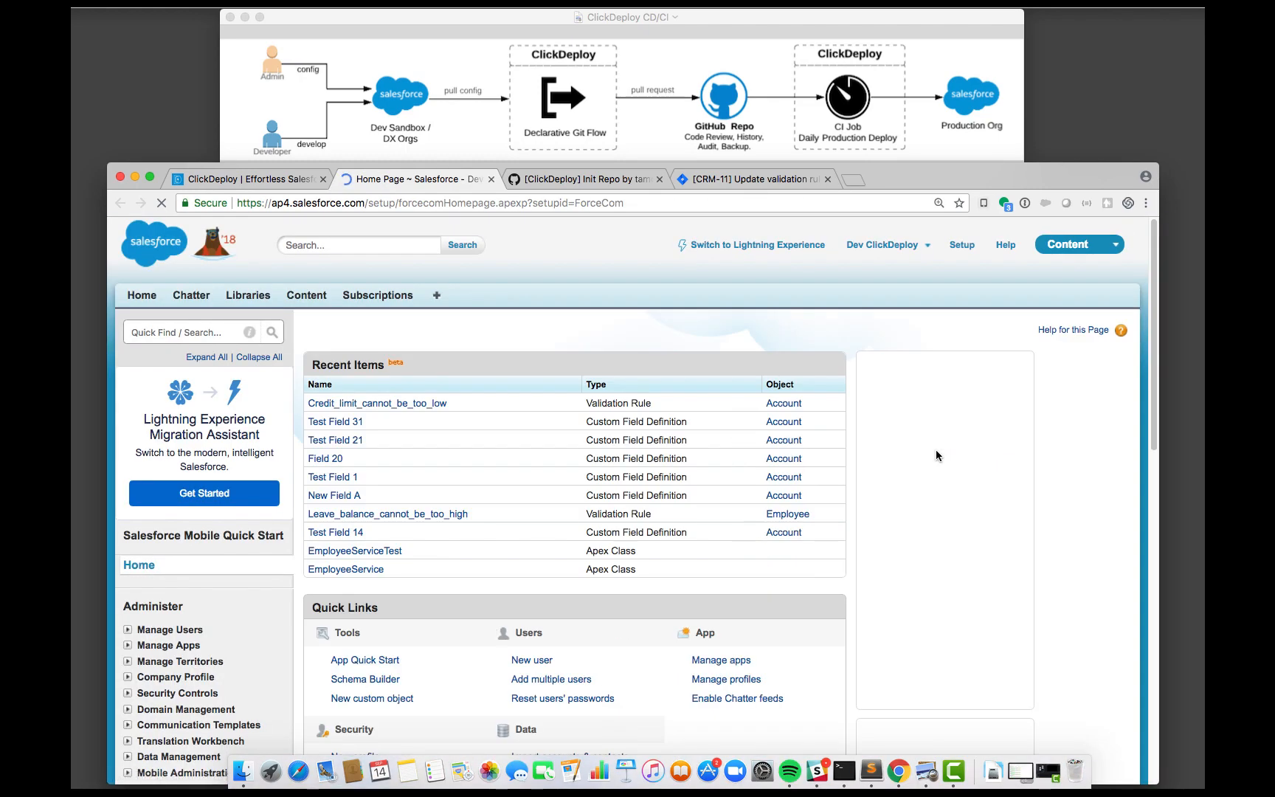
- Edit the Credit_limit_cannot_be_too_low validation rule so its error condition formula is Credit_Limit__c < 12, and save the rule
left_click(365, 404)
left_click(576, 408)
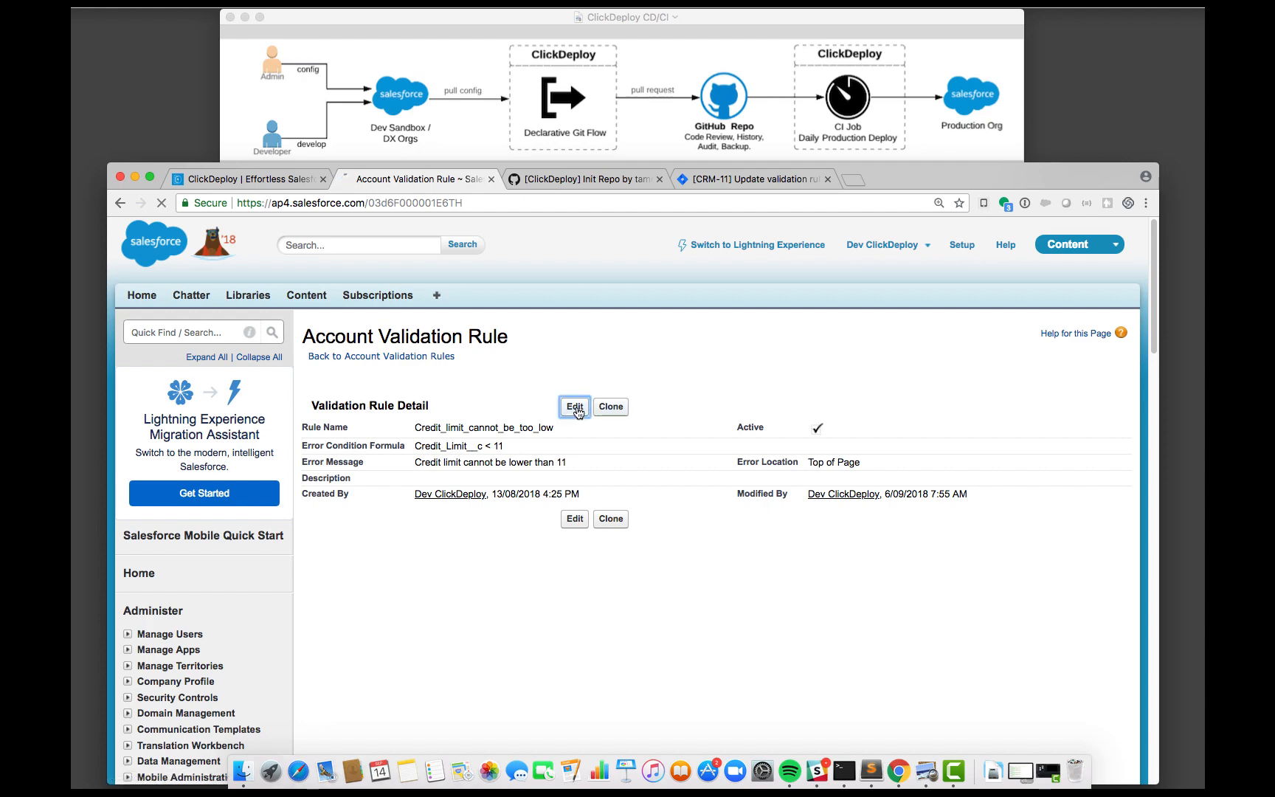
scroll(460, 491, "down", 2)
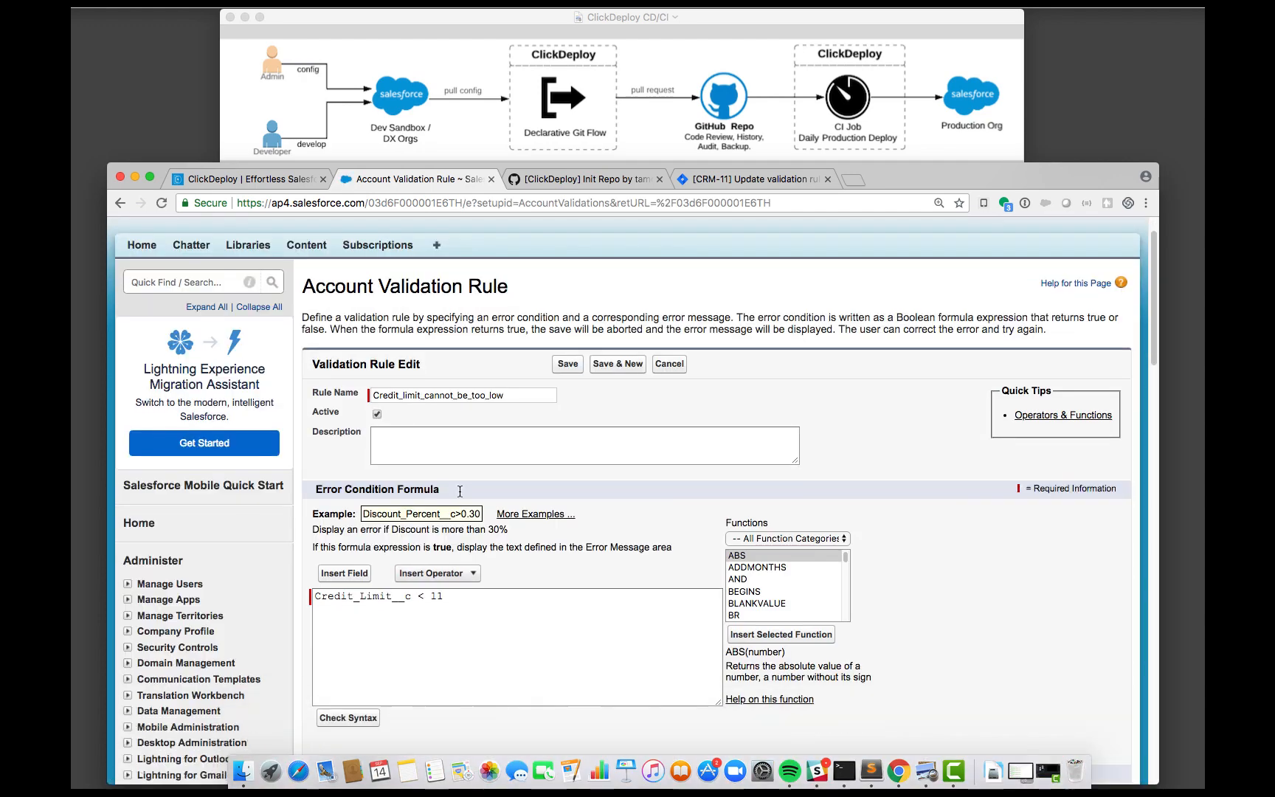
left_click(474, 596)
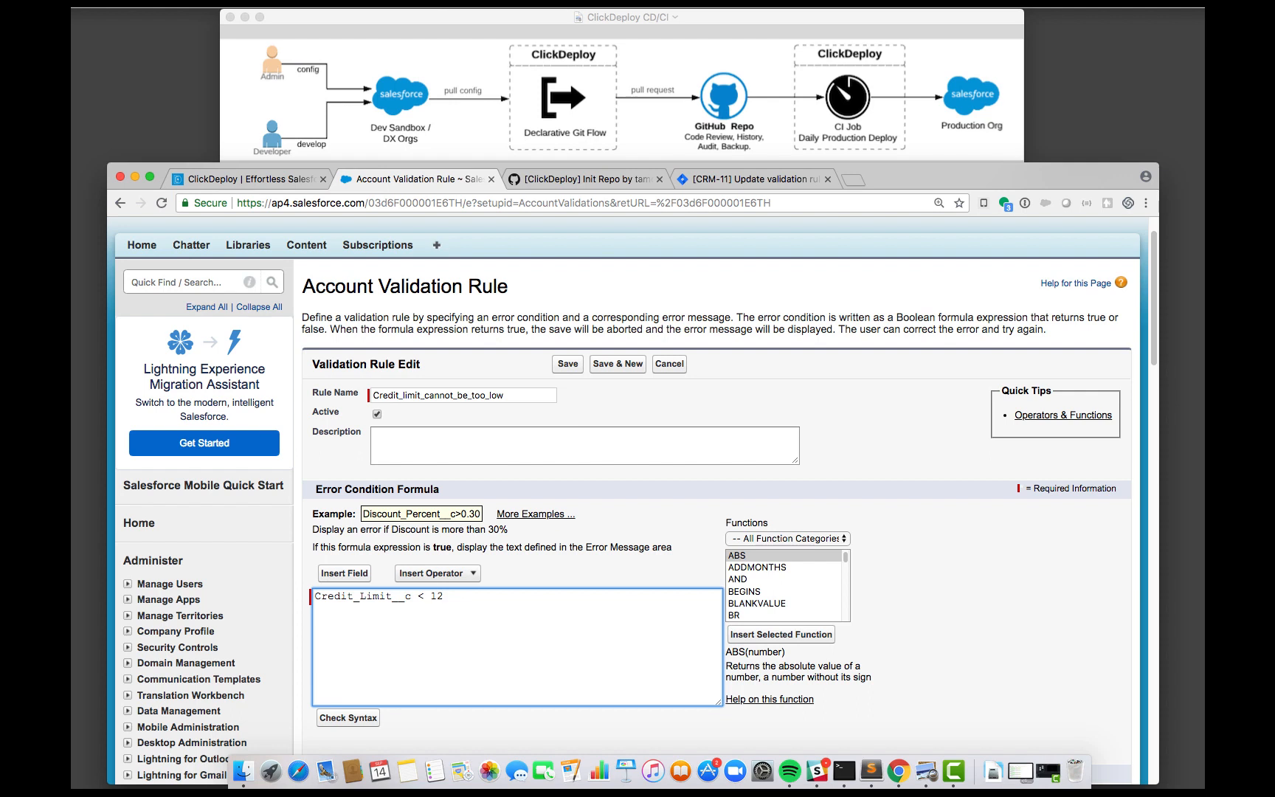
left_click(567, 365)
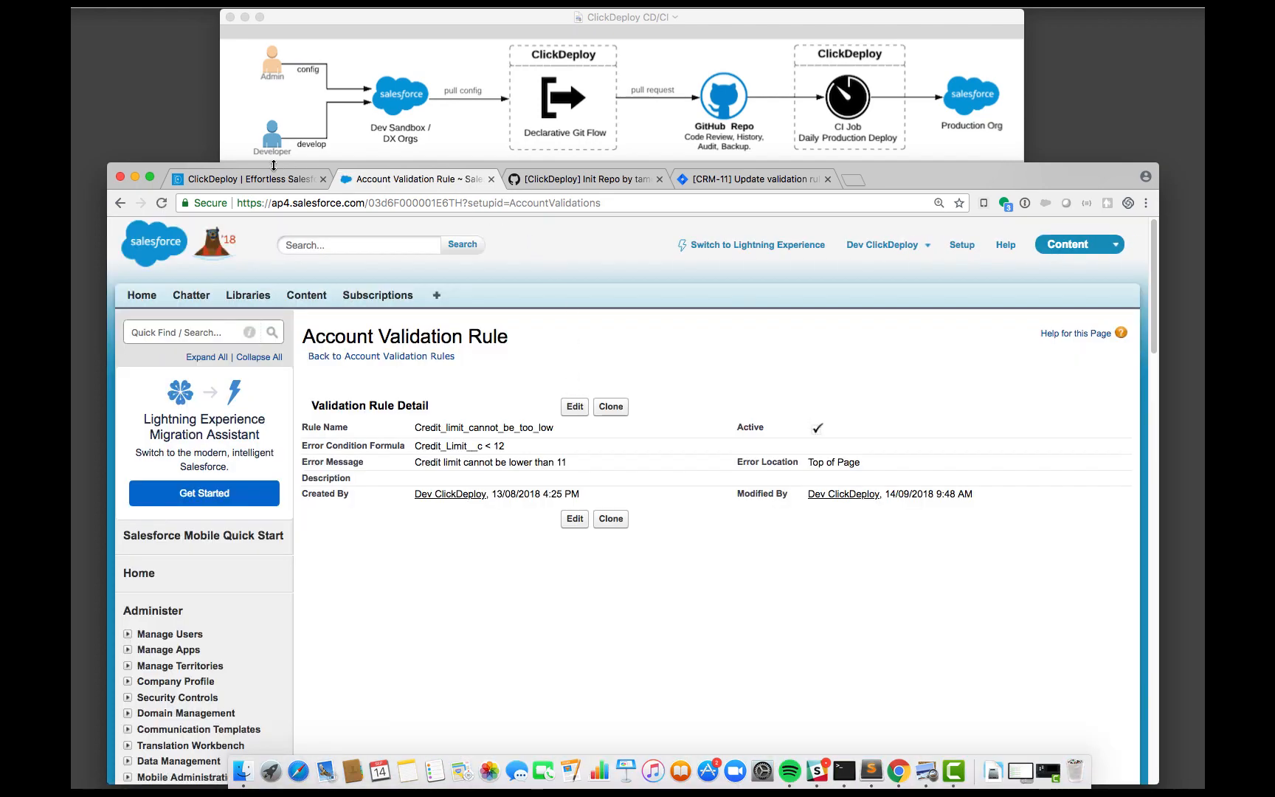
- Switch to ClickDeploy and start a new deployment titled "Update validation rule" with Dev Org as source and Demo Repo as target
left_click(244, 178)
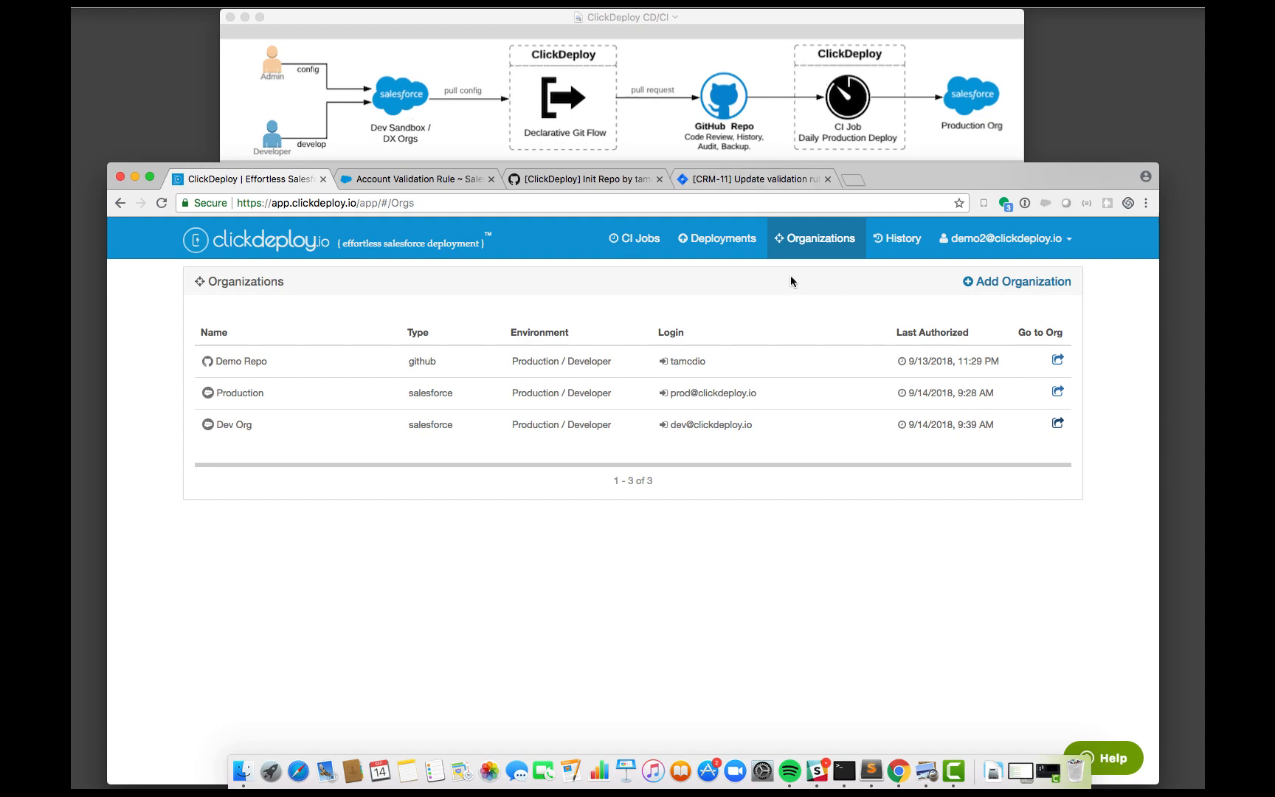
left_click(731, 248)
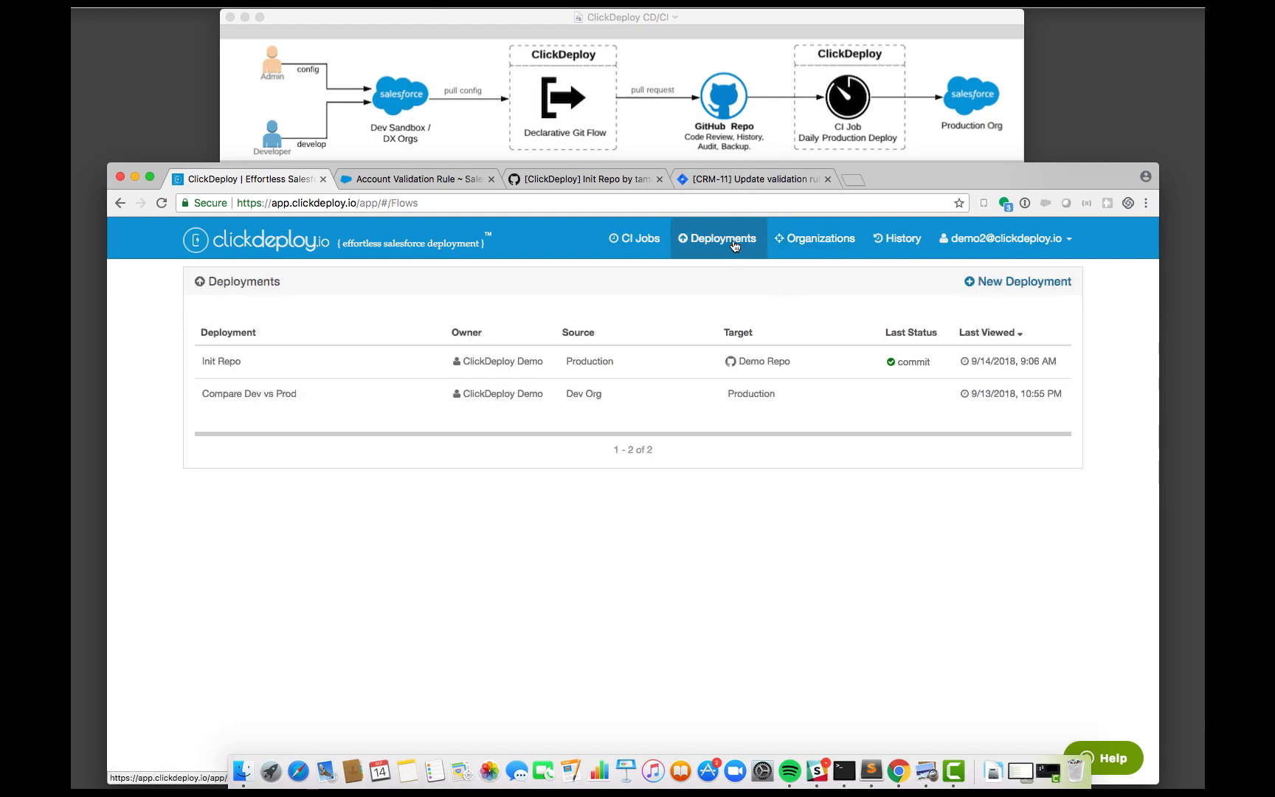
left_click(1007, 284)
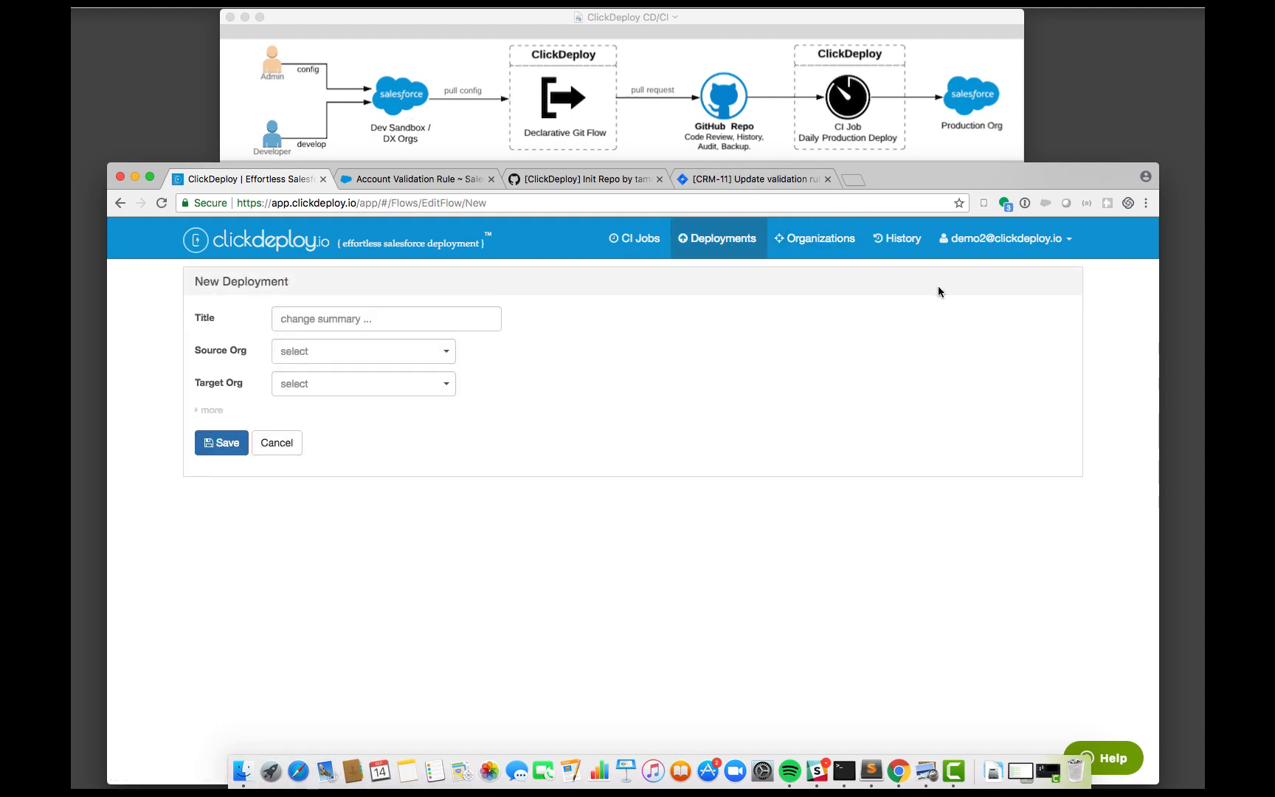
left_click(363, 349)
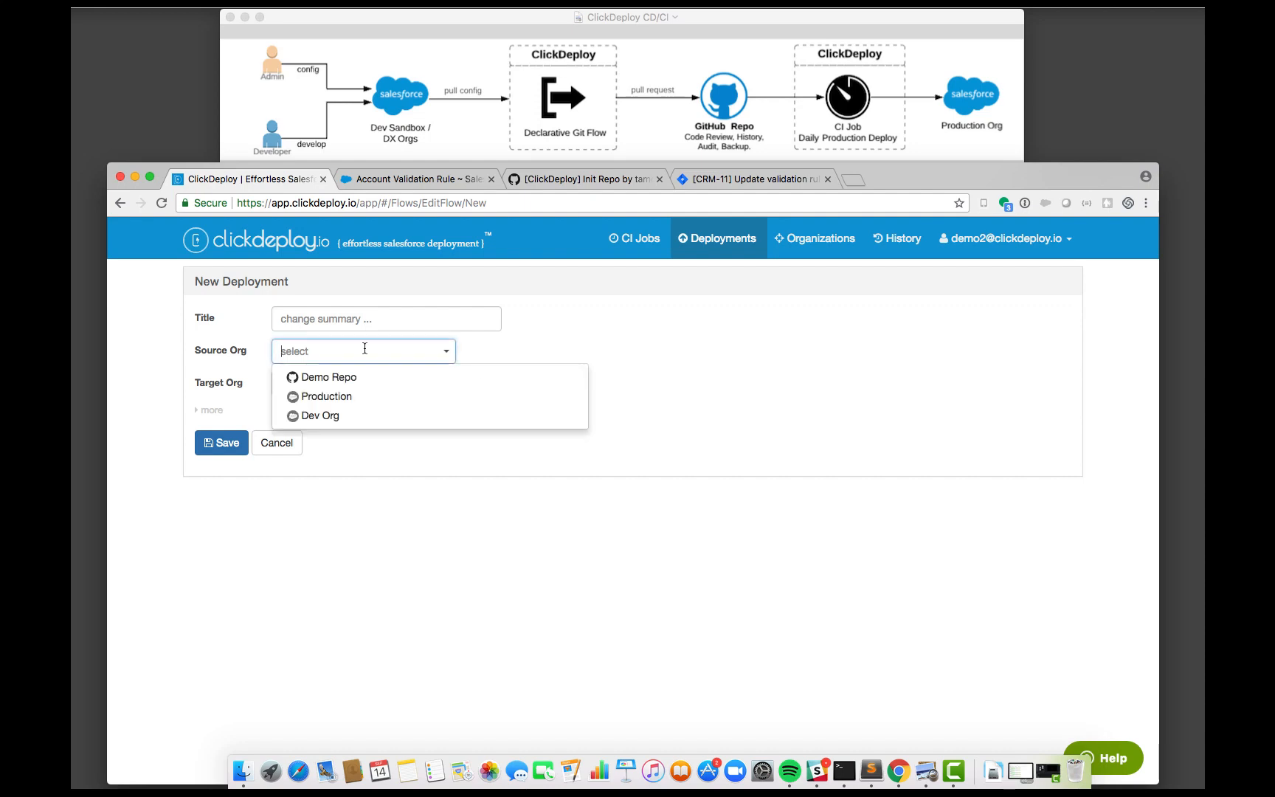
left_click(330, 415)
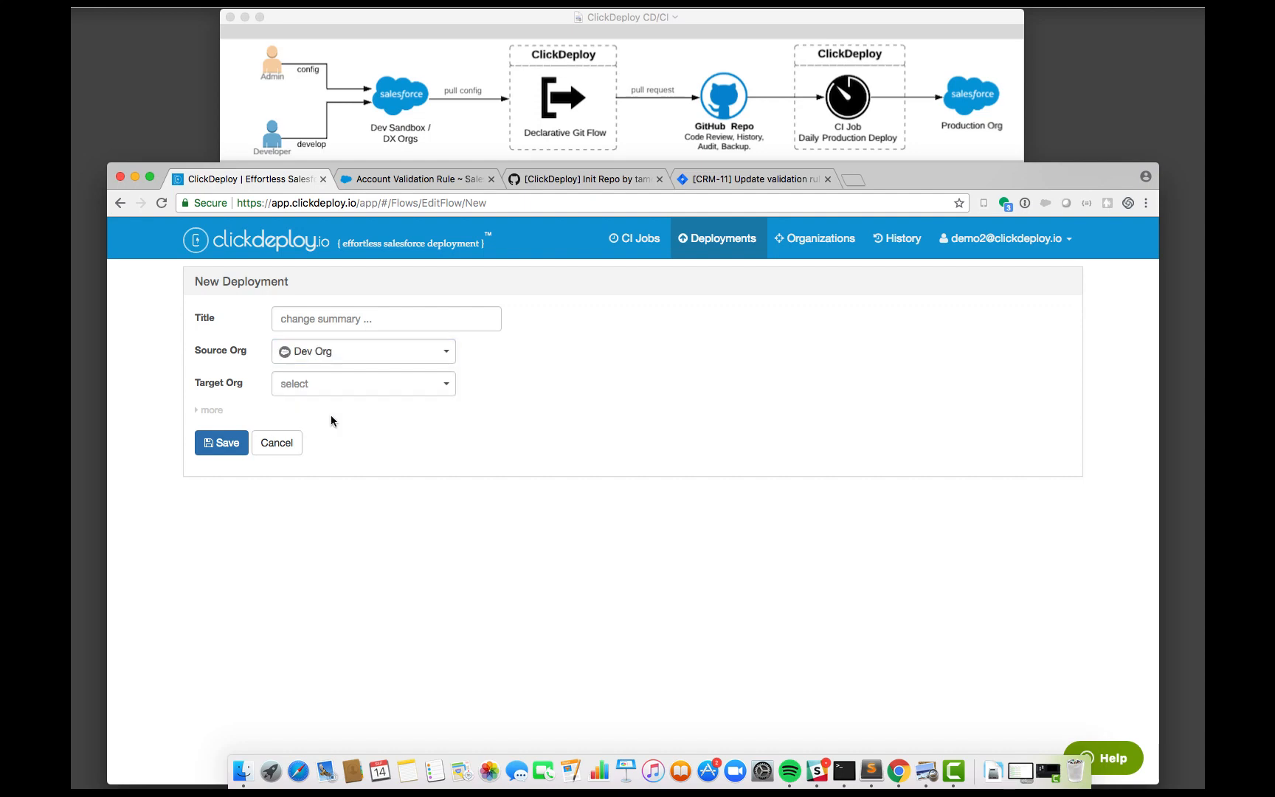
left_click(393, 383)
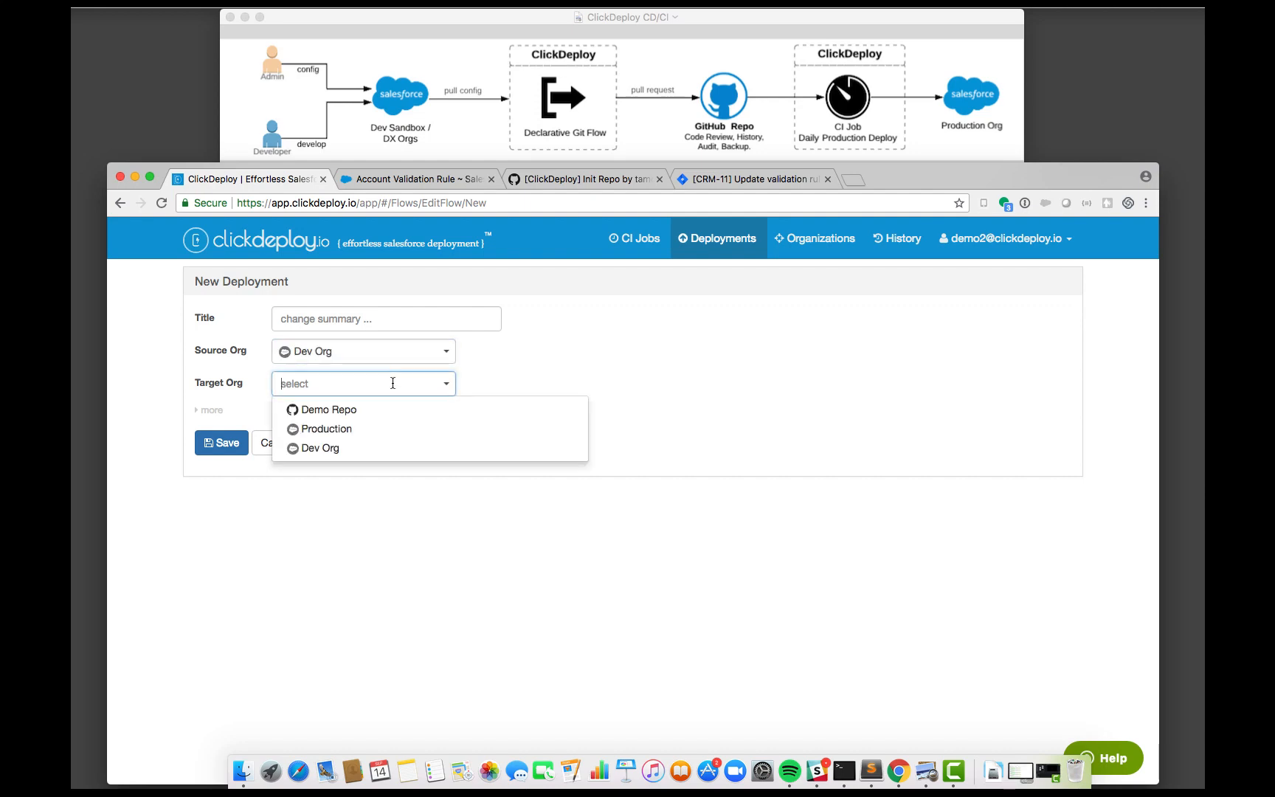
left_click(360, 410)
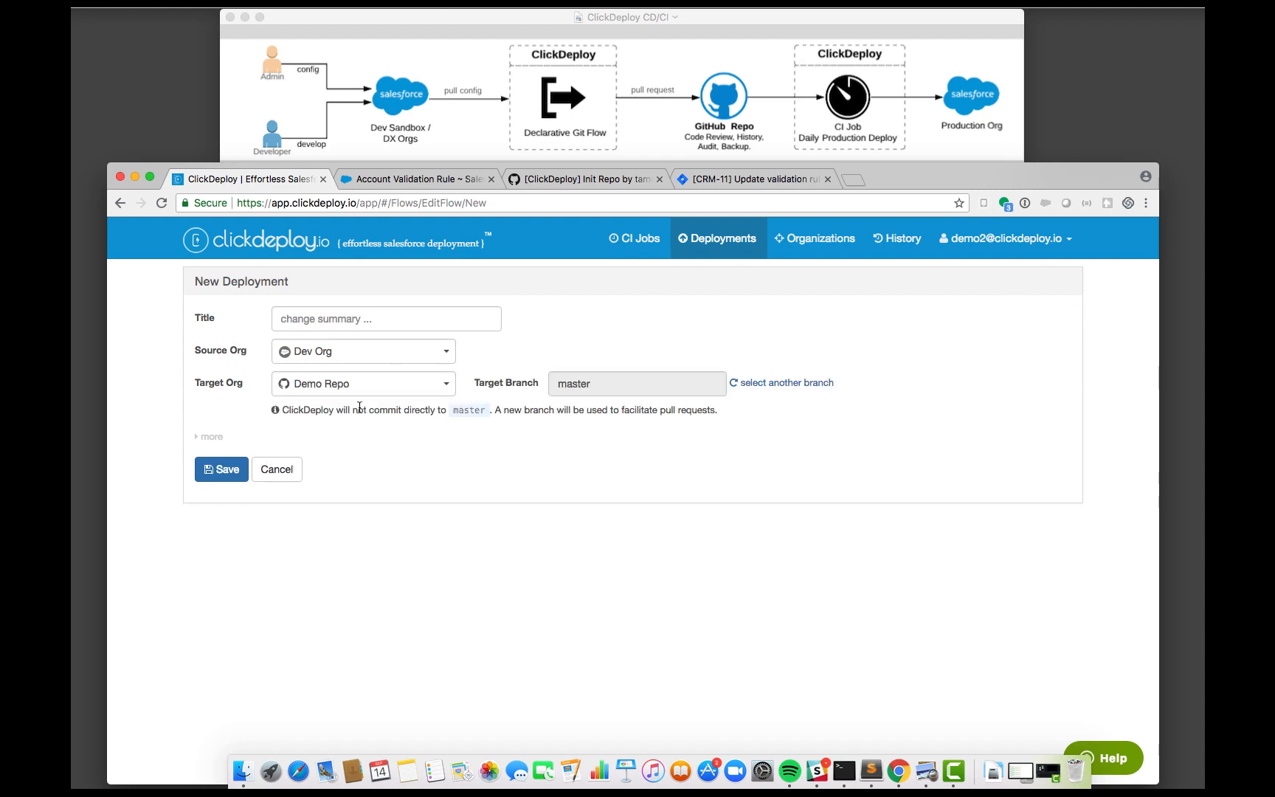
left_click(344, 317)
type("Update validation rule")
- Link the new deployment to issue CRM-11 in its additional details and save the deployment
left_click(443, 468)
left_click(211, 445)
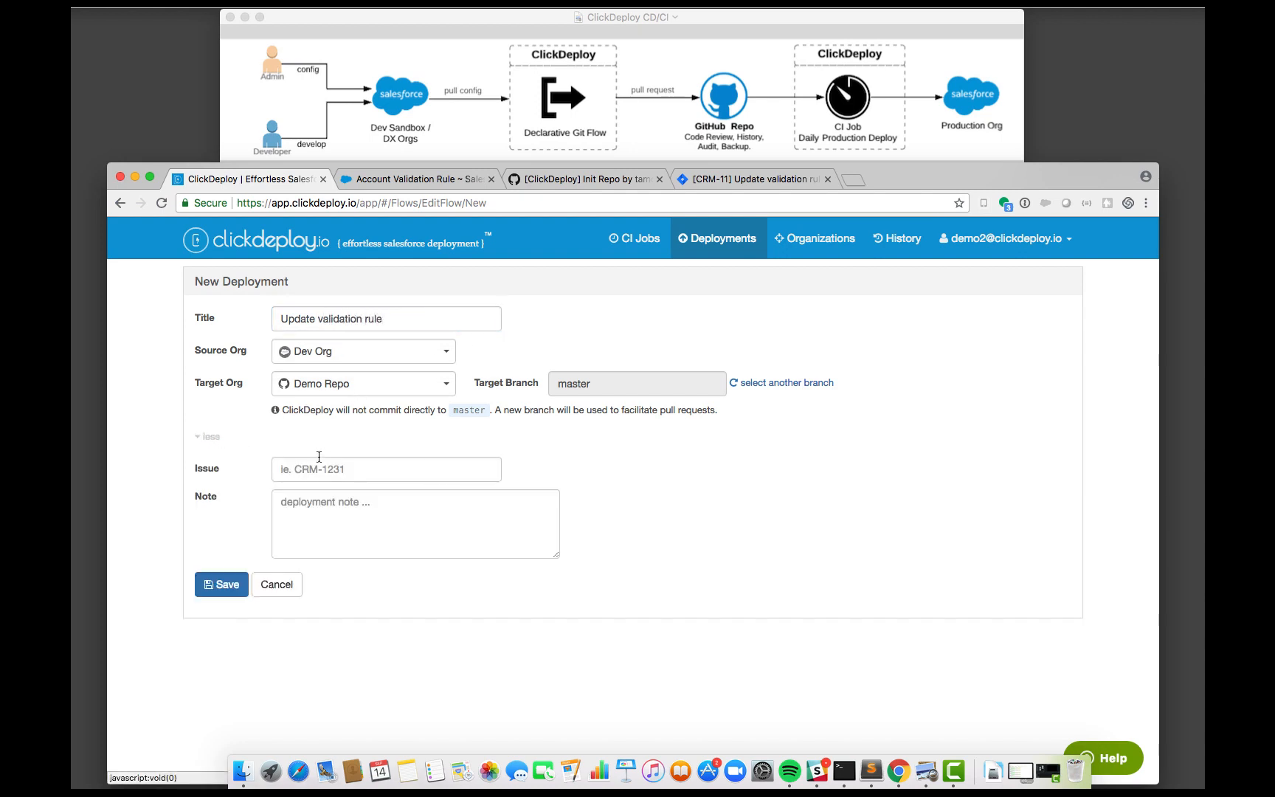
left_click(339, 470)
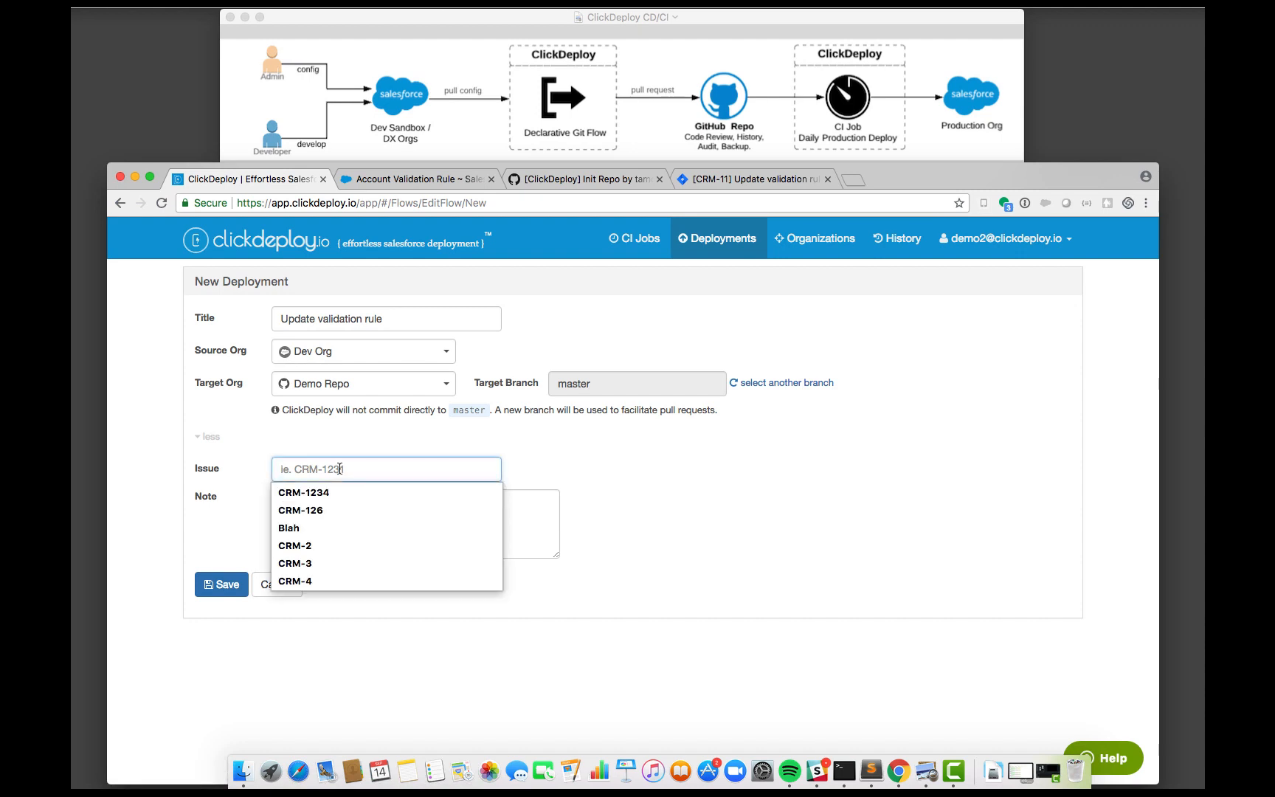
left_click(322, 546)
key("BackSpace")
type("11")
left_click(759, 546)
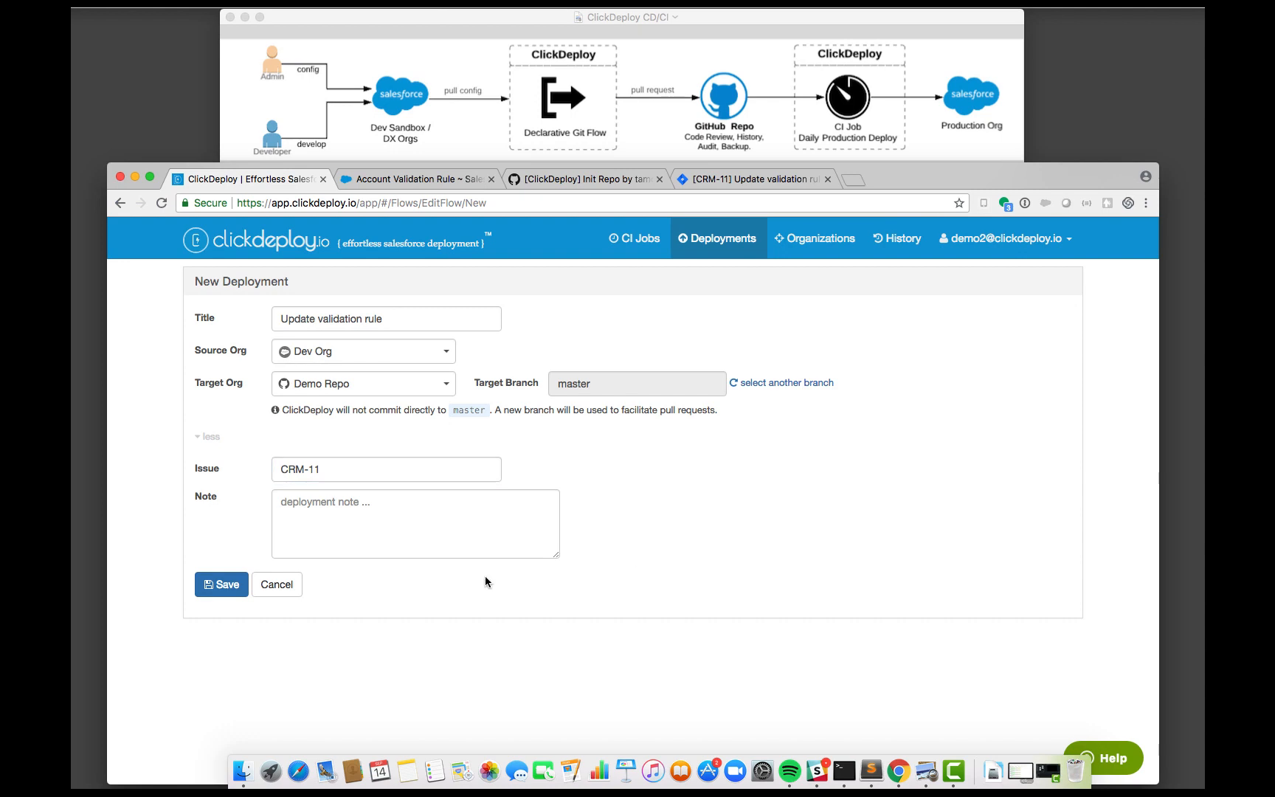
left_click(226, 586)
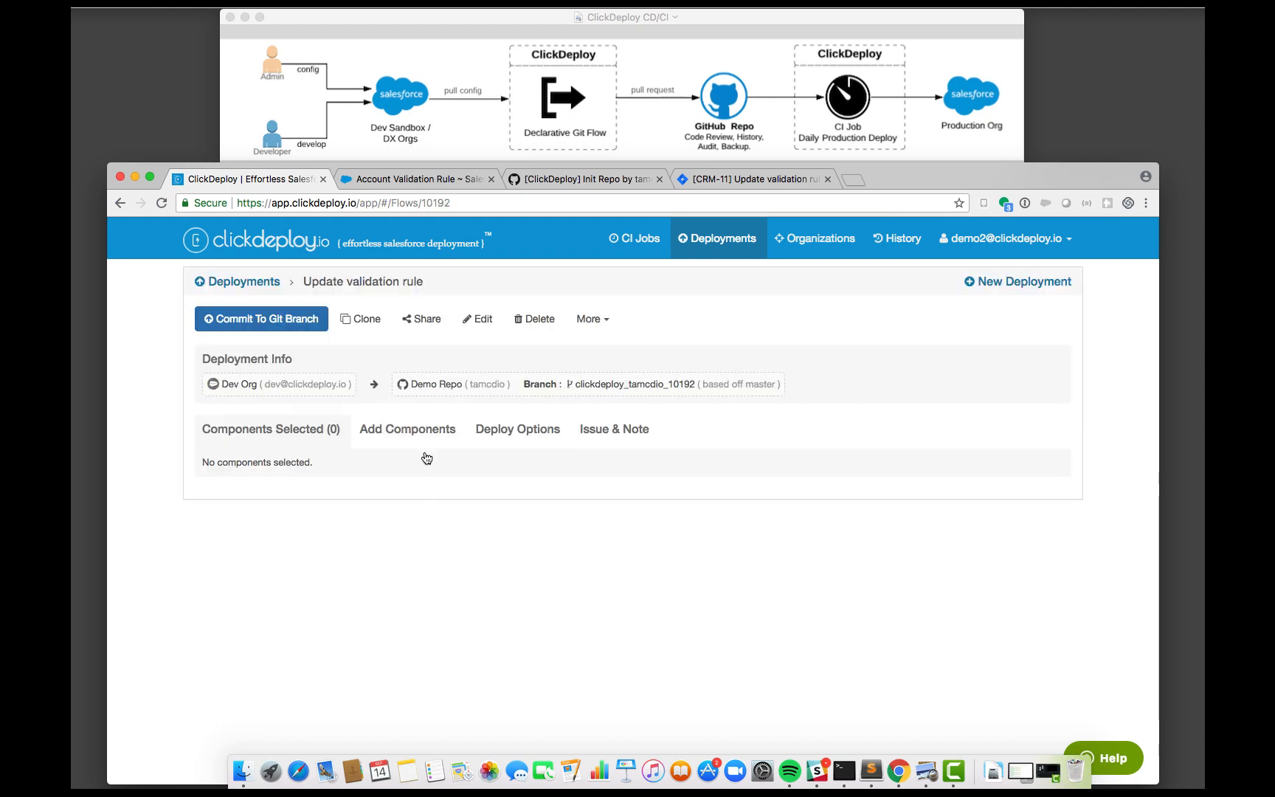
- Add the Credit_limit_cannot_be_too_low validation rule from Objects & Child Components to the deployment
left_click(424, 437)
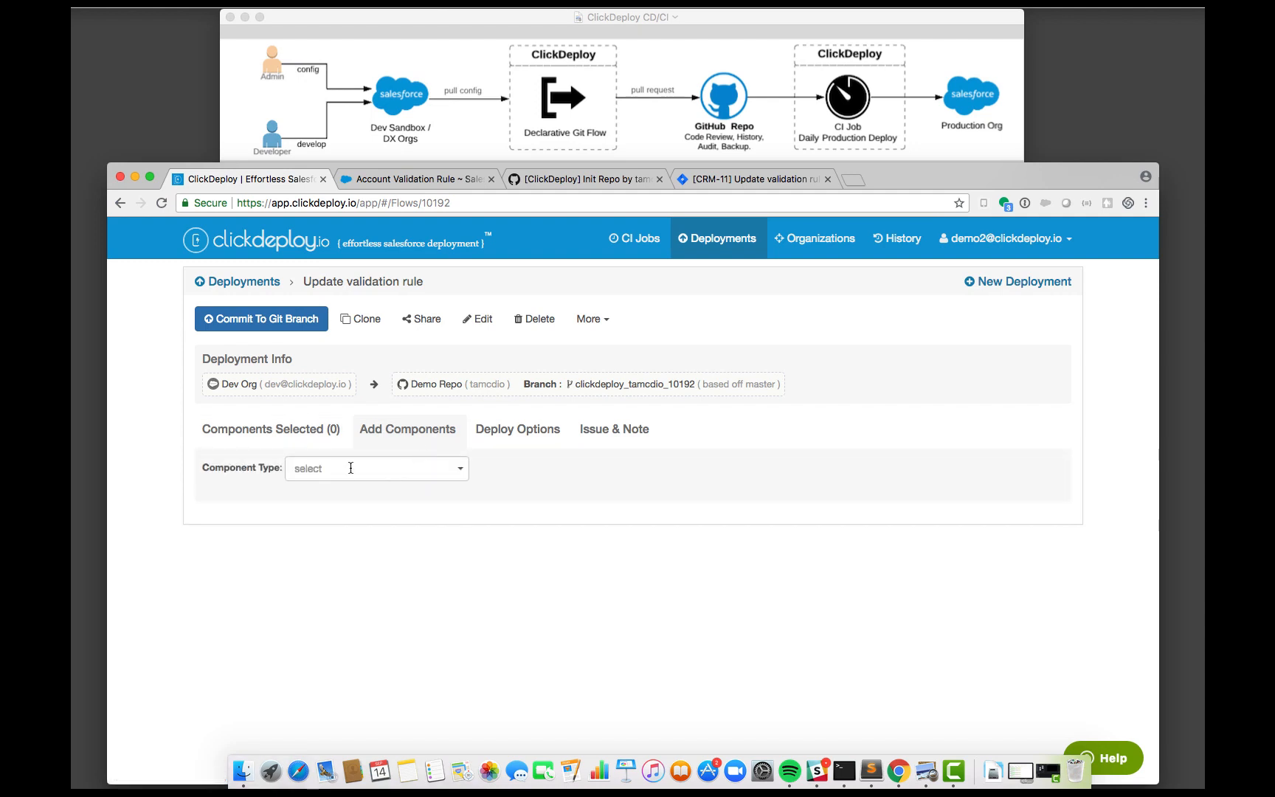
left_click(350, 468)
left_click(345, 515)
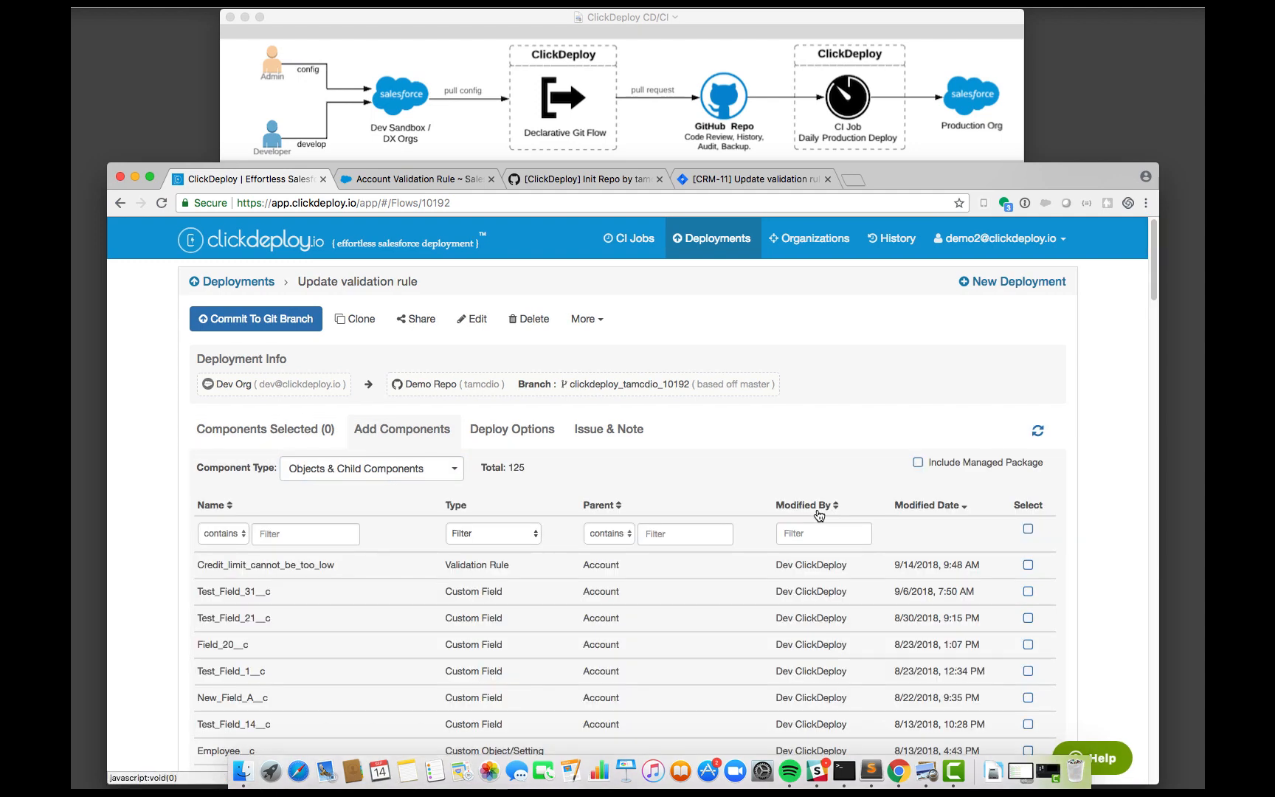
left_click(1028, 566)
- Check the deployment's selected components and commit them to the Git branch, confirming the commit
left_click(279, 436)
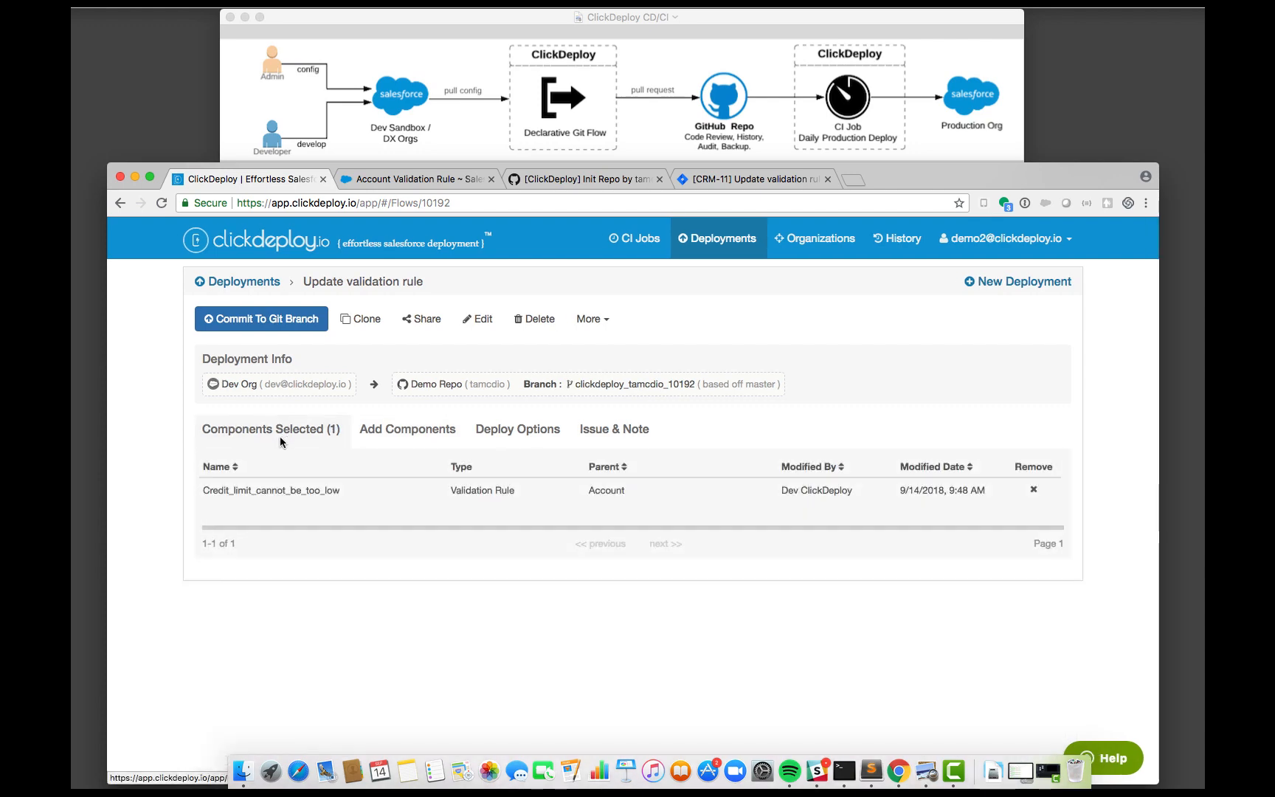
left_click(246, 322)
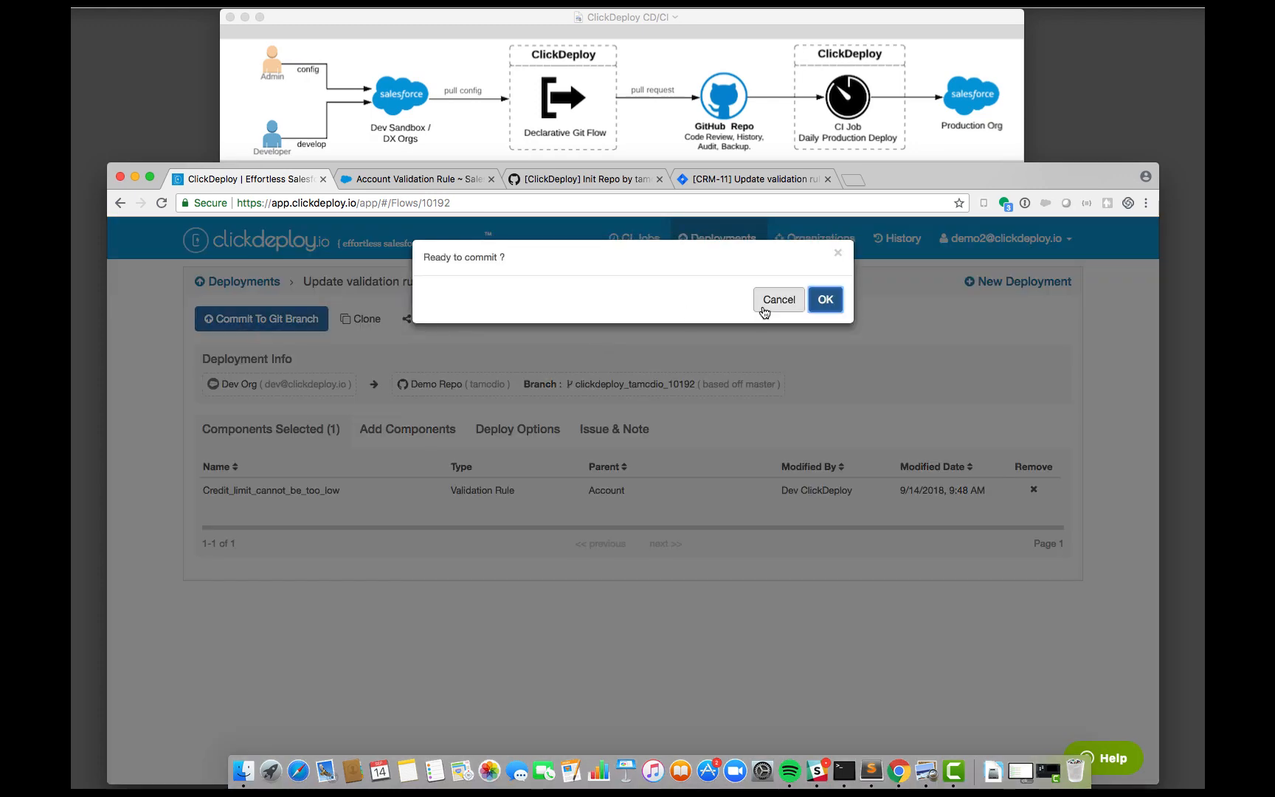
left_click(825, 299)
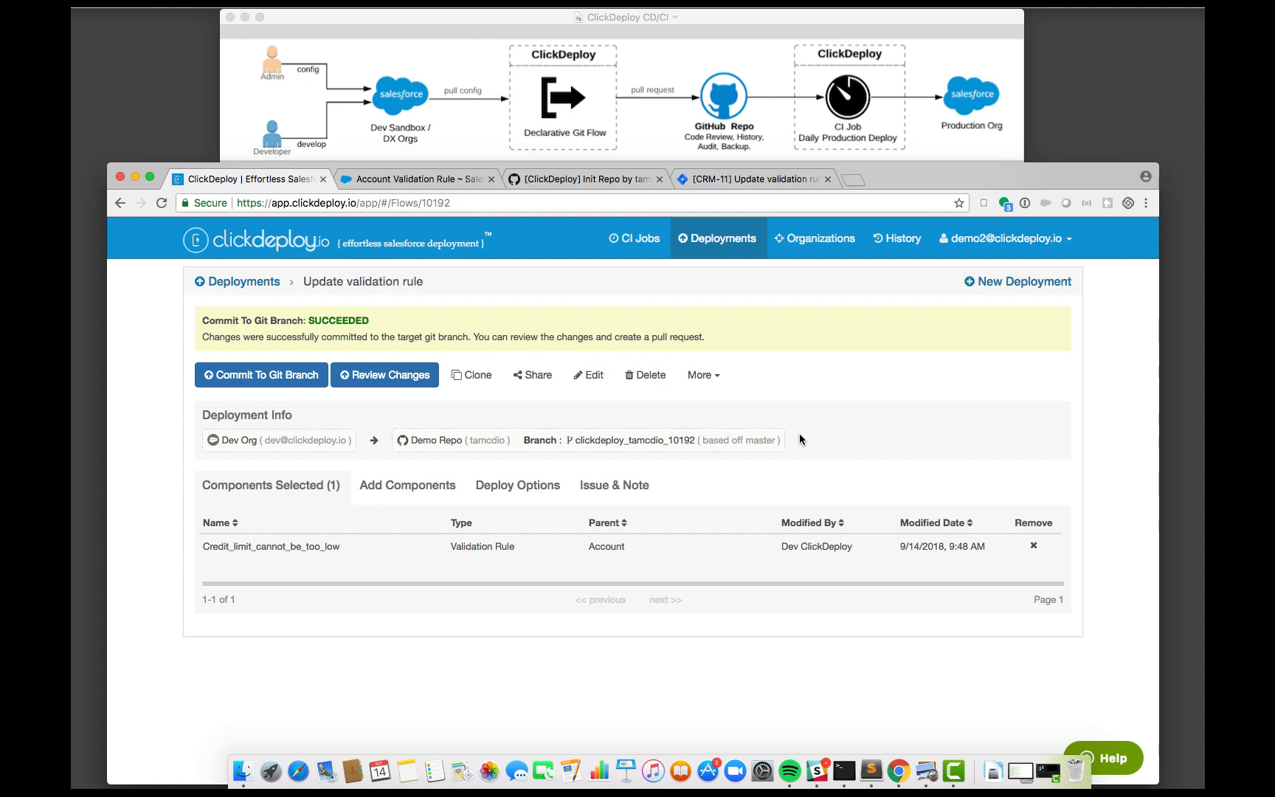
- Open the committed changes on GitHub and examine the branch comparison with master, including the Account.object diff
left_click(387, 375)
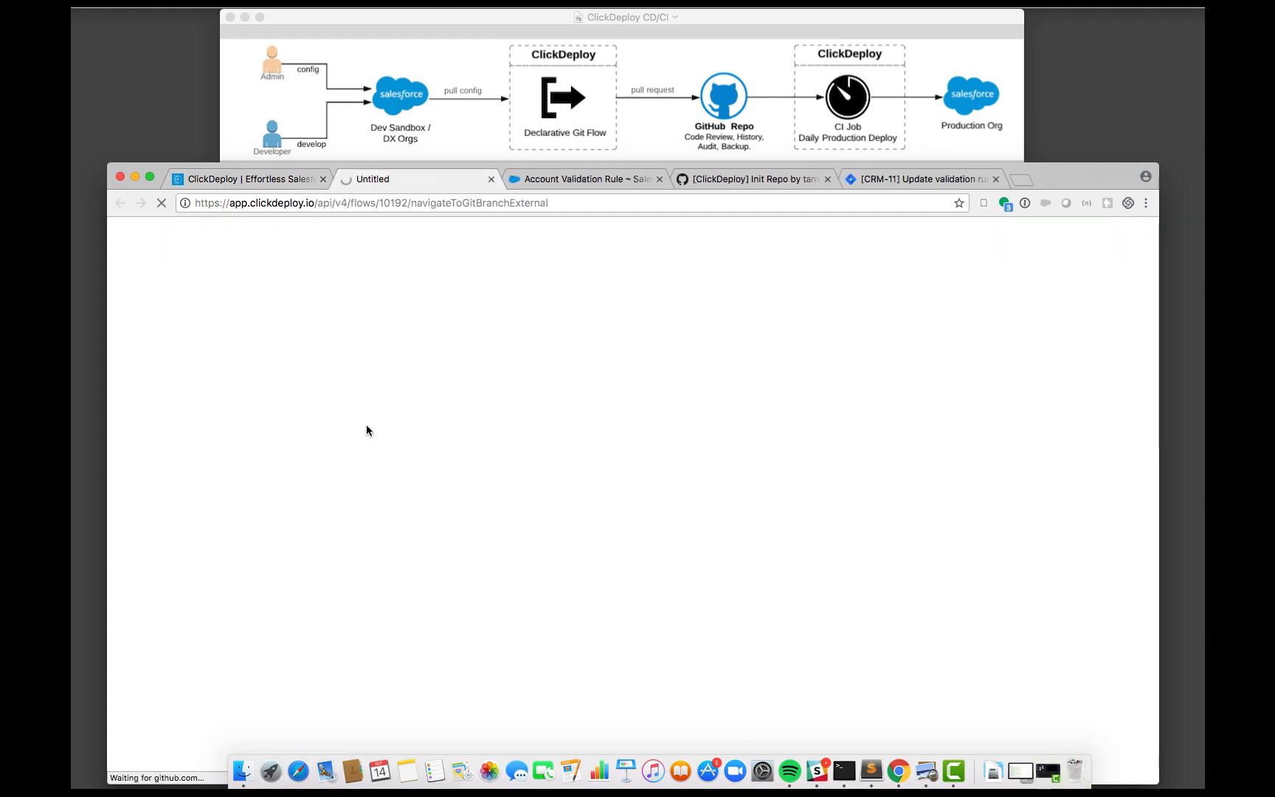
scroll(534, 428, "down", 2)
scroll(535, 428, "down", 3)
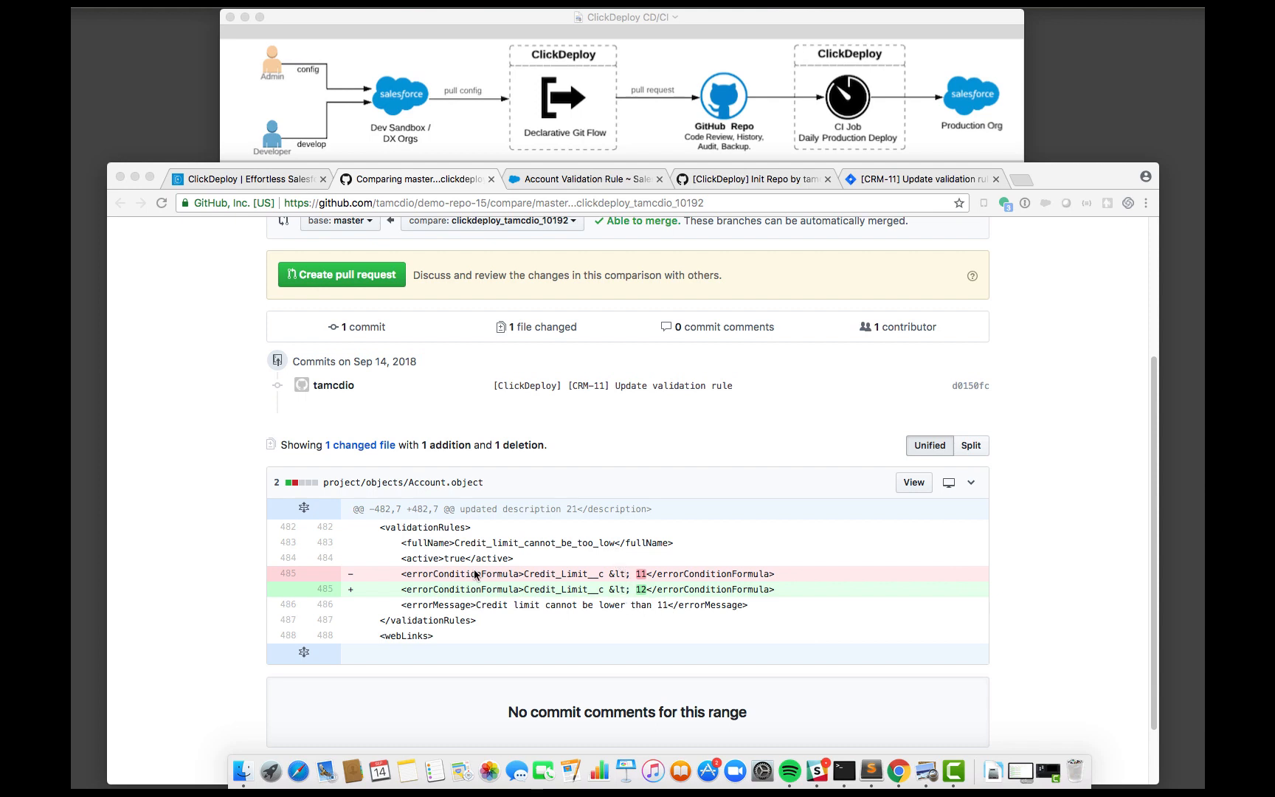
left_click(189, 527)
scroll(519, 510, "up", 1)
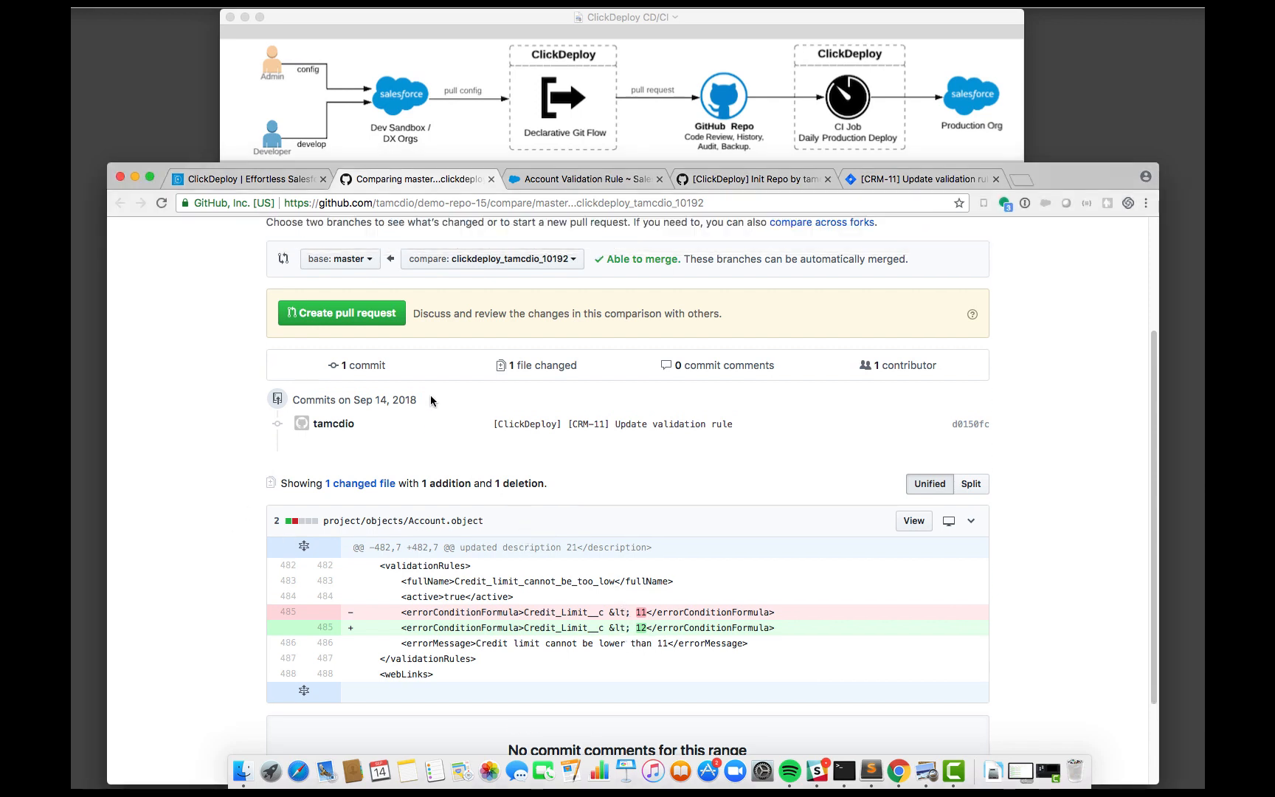
- Create a pull request into master with the description "Hi team, please review my changes"
left_click(351, 316)
left_click(492, 399)
type("Hi team, please review my changes")
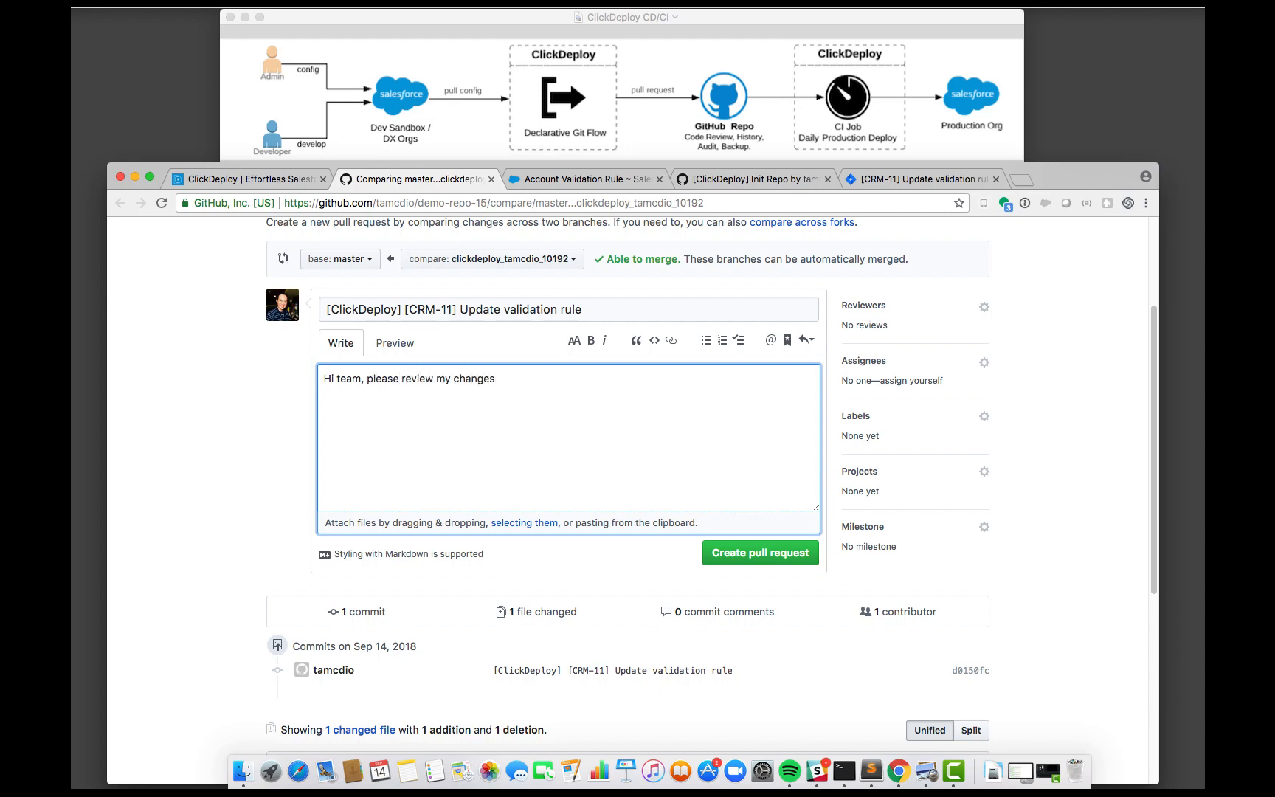
left_click(730, 555)
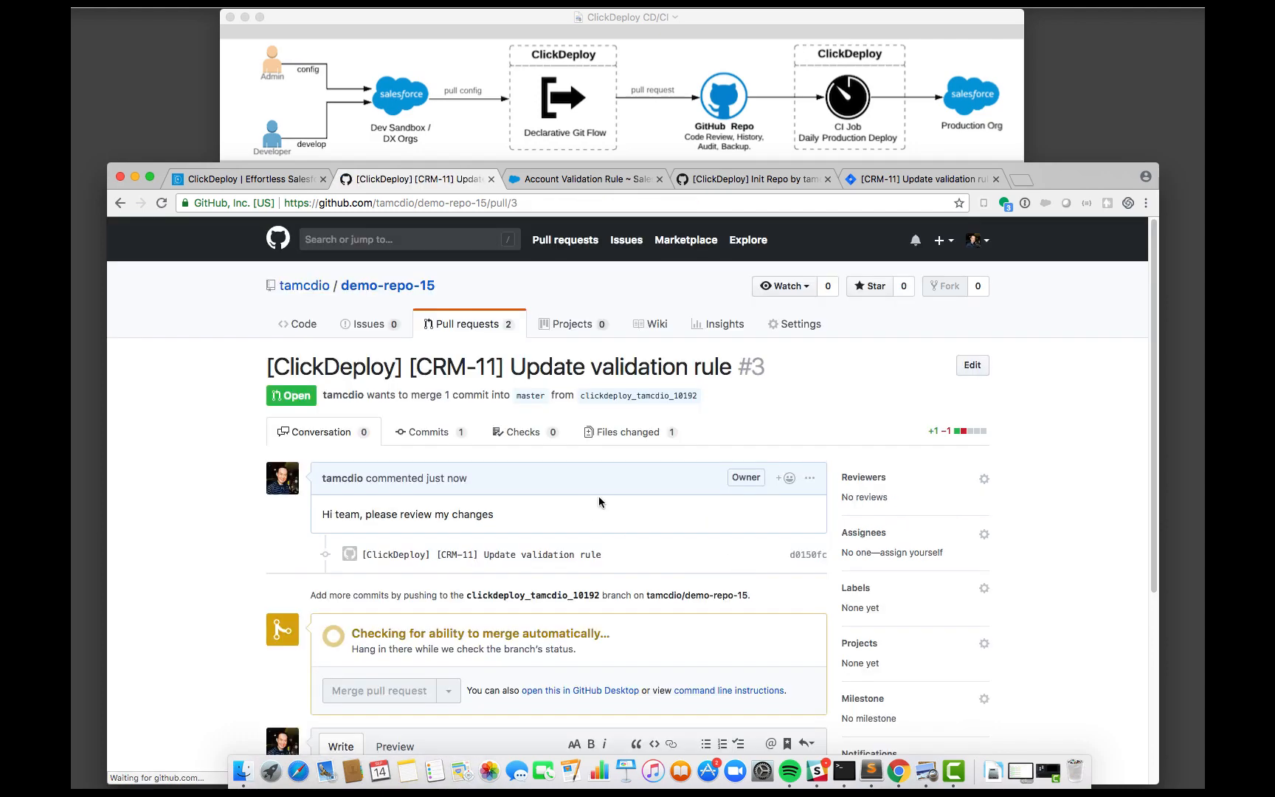
- Start a review on the pull request's changed files with the comment "please update the error message" on the errorMessage line
scroll(597, 499, "down", 2)
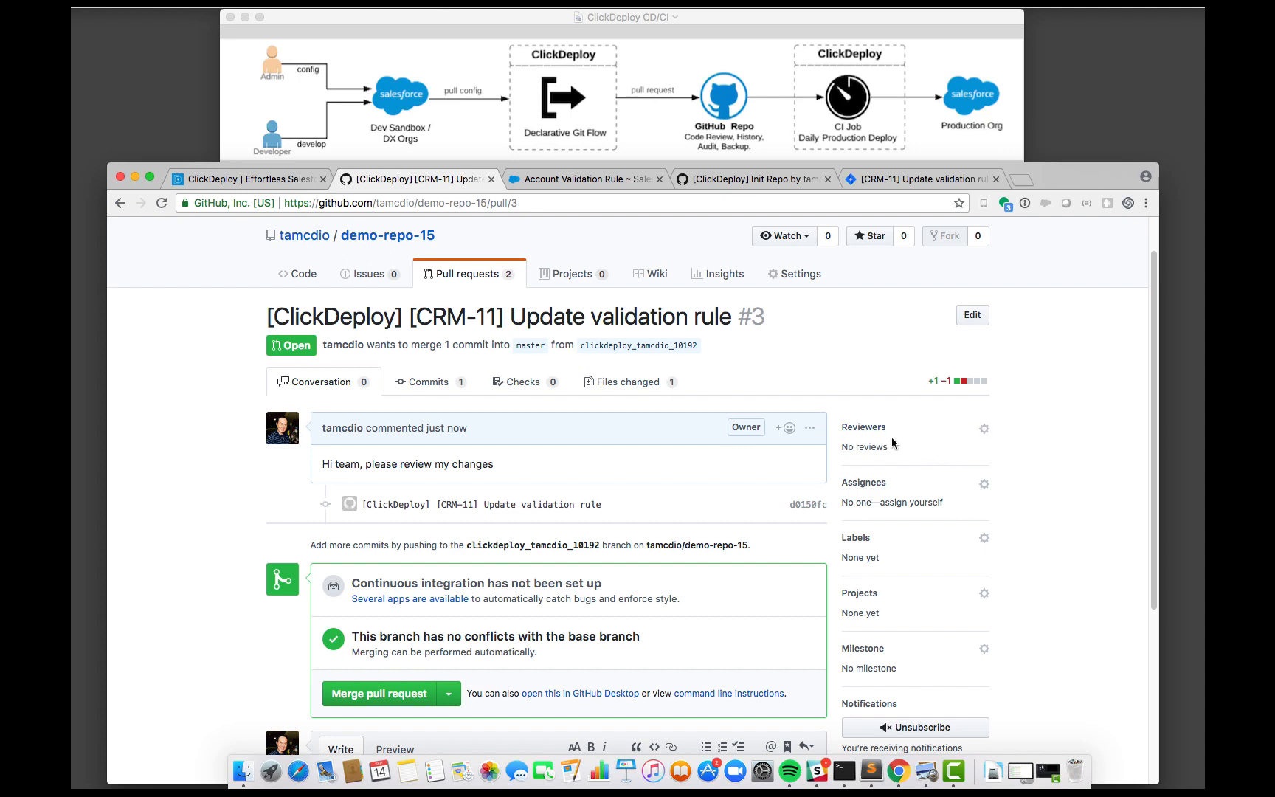
scroll(893, 443, "down", 2)
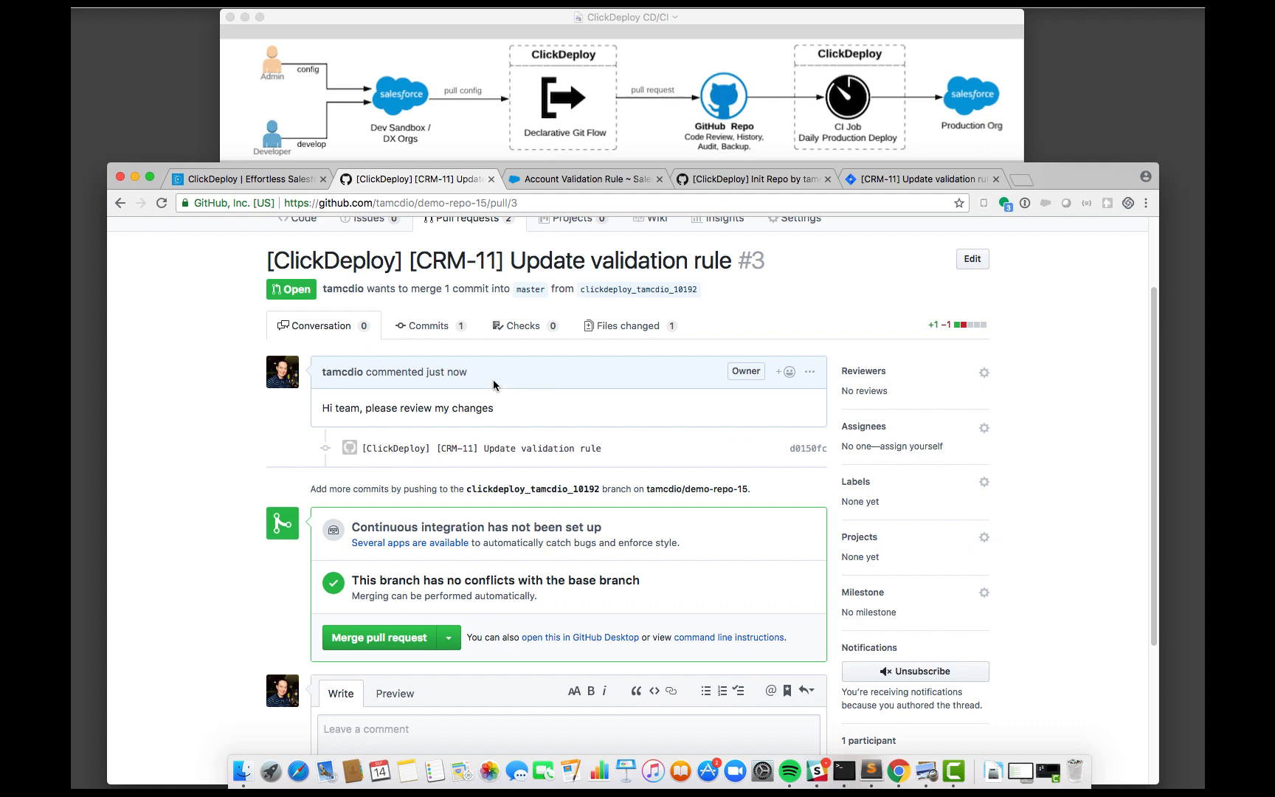
scroll(205, 336, "up", 1)
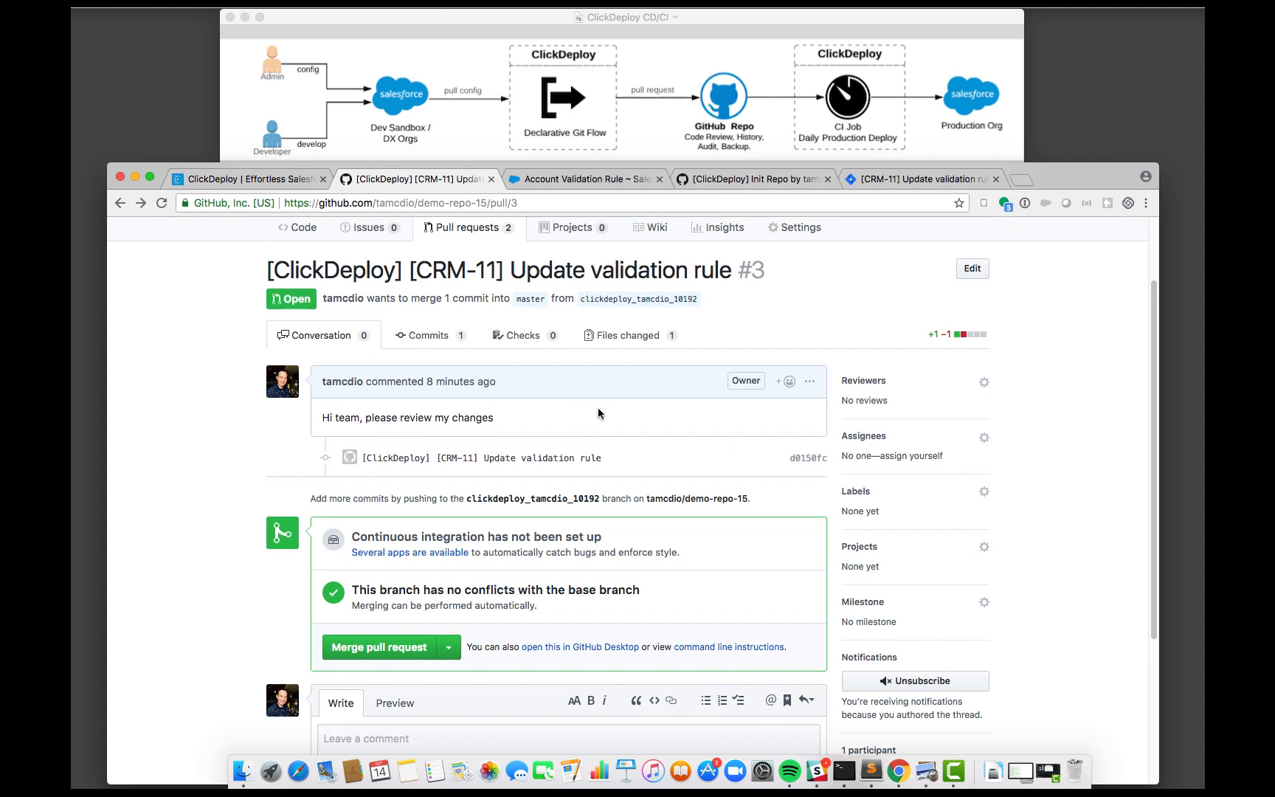
left_click(631, 336)
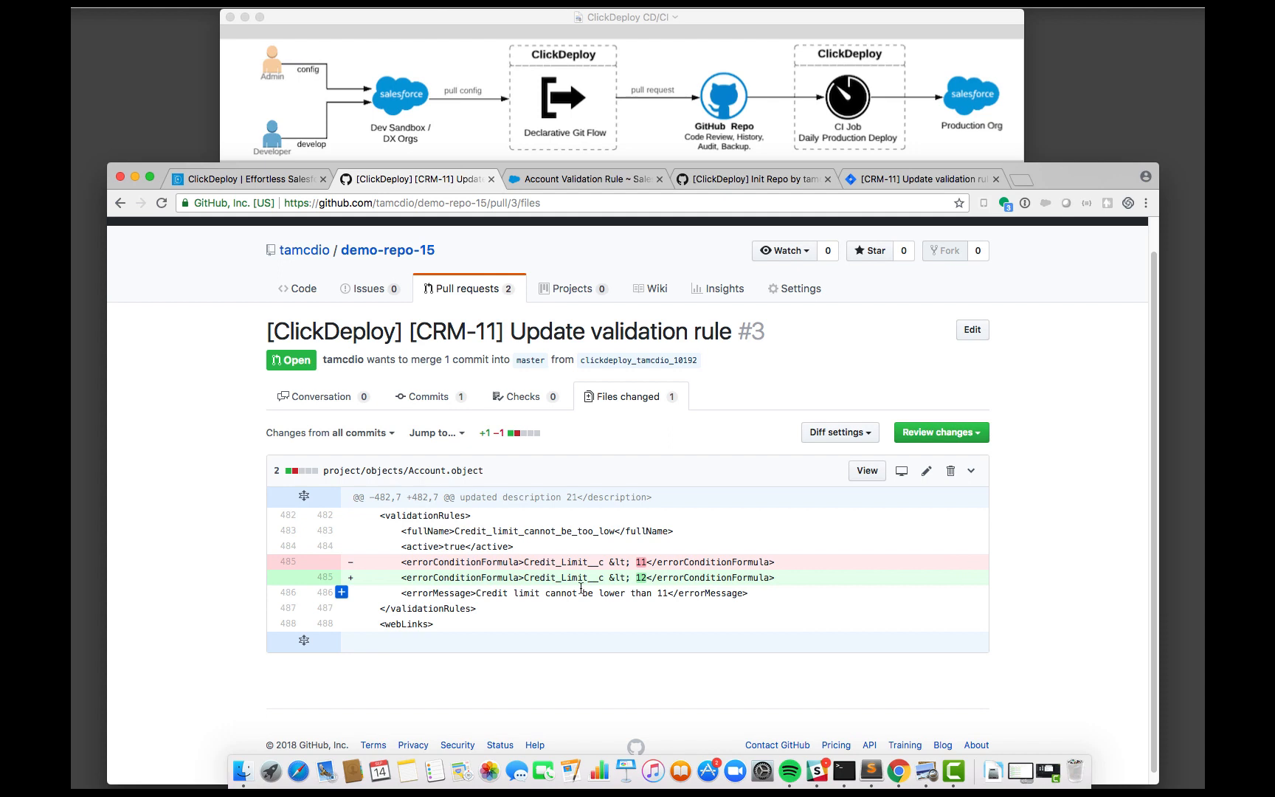
left_click(342, 594)
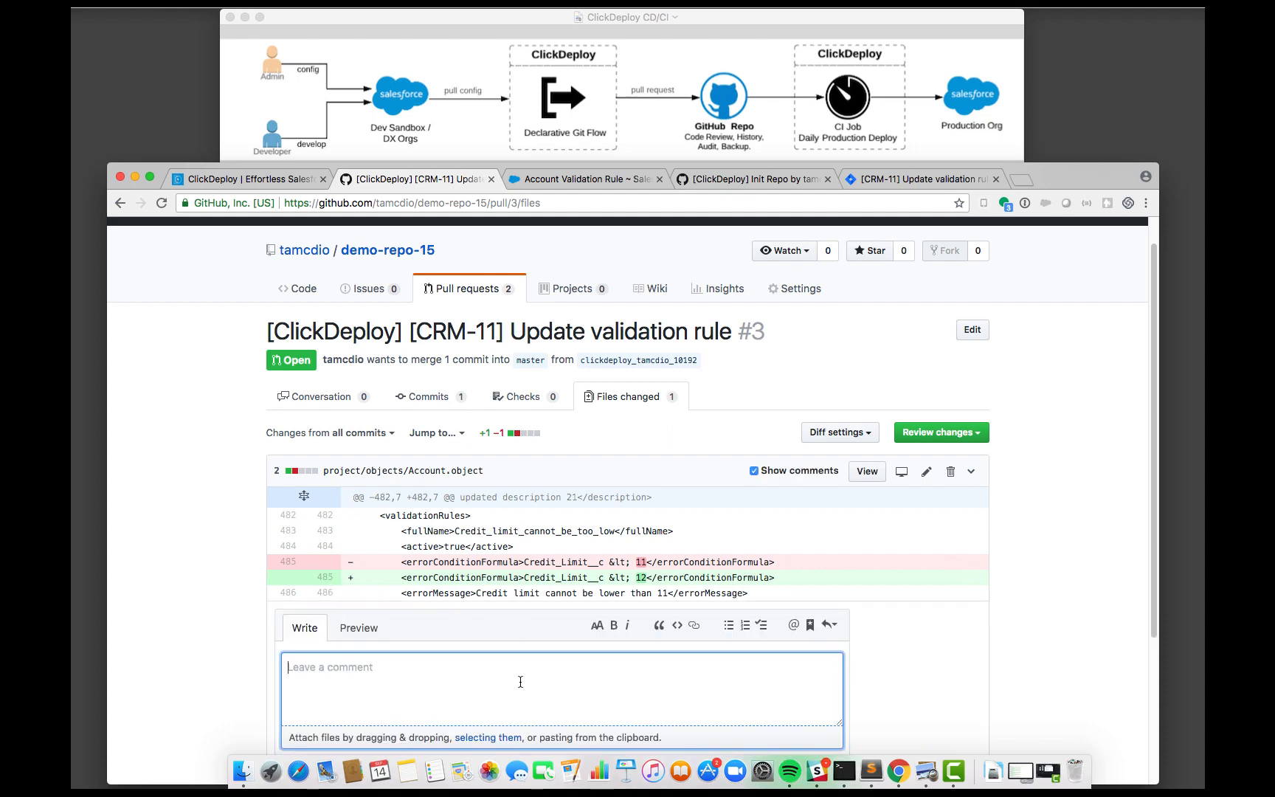
type("please update the error message")
scroll(539, 670, "down", 2)
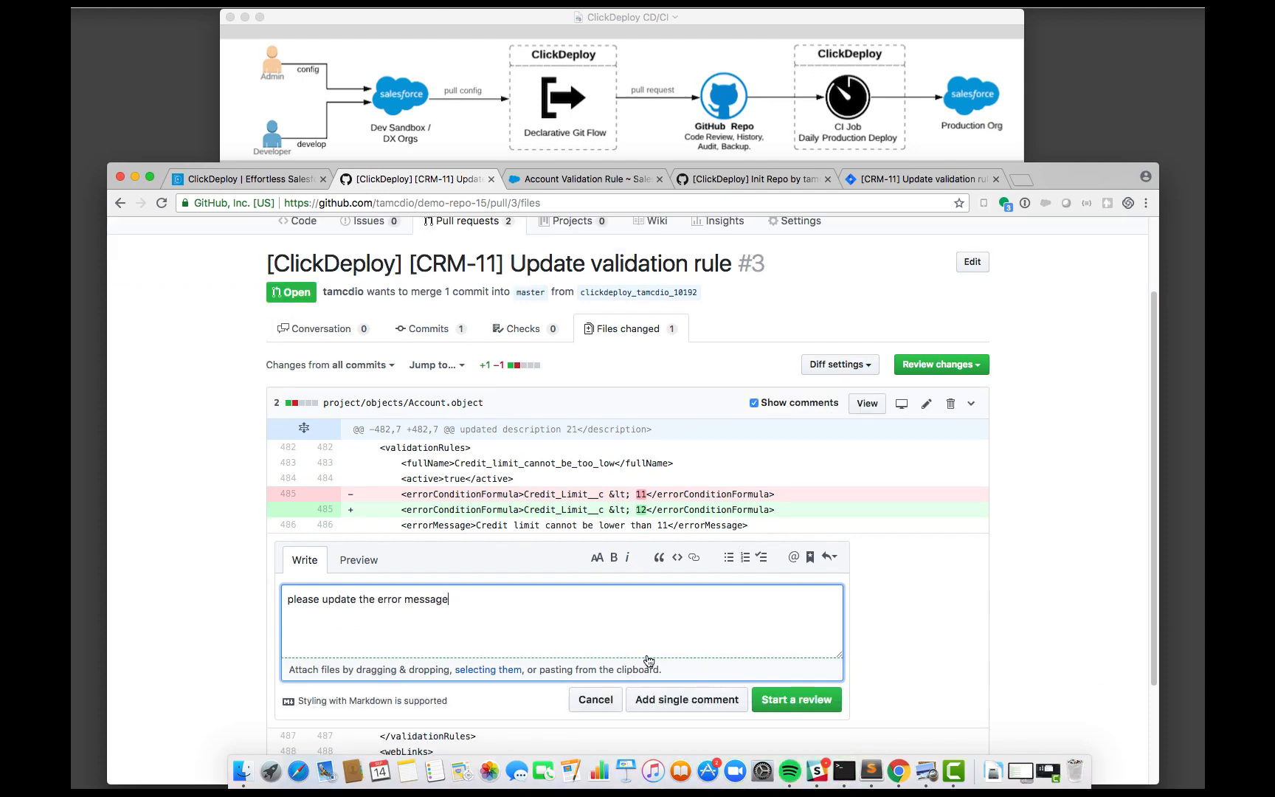
left_click(812, 699)
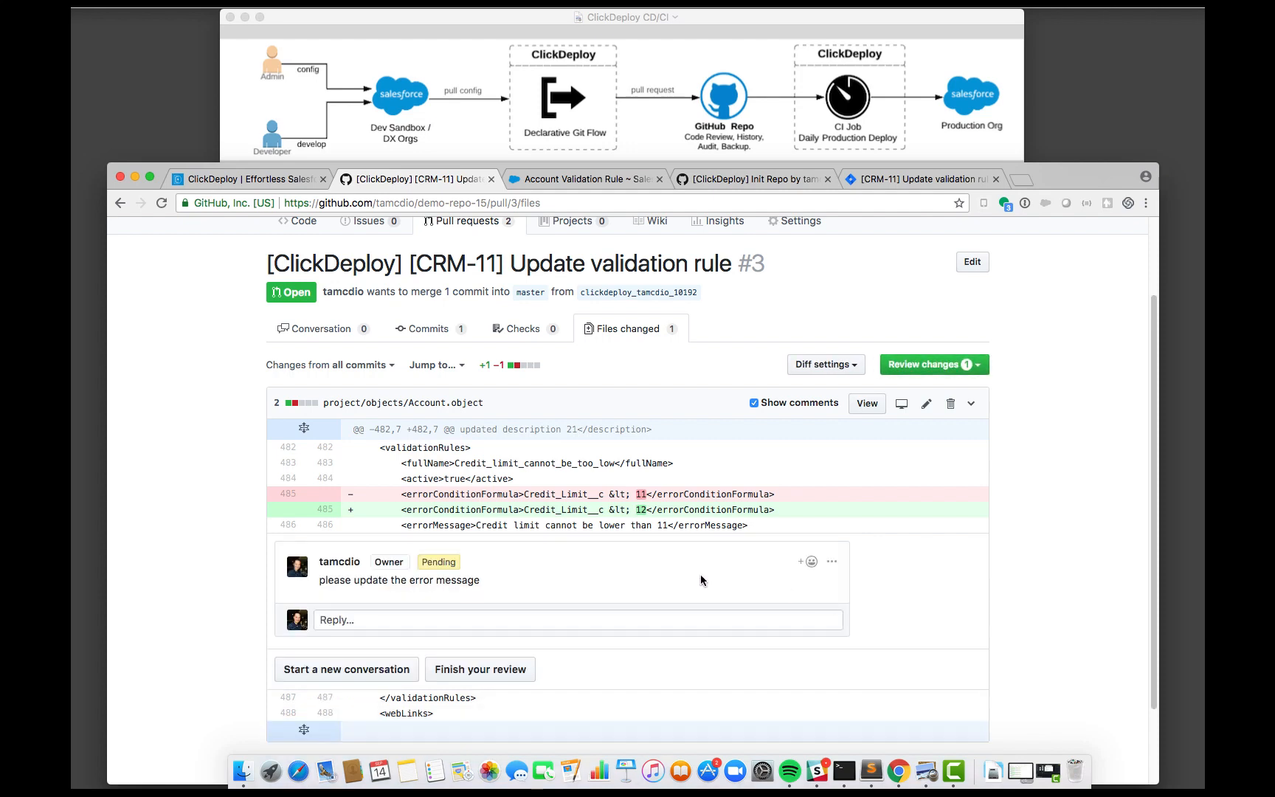
scroll(718, 575, "up", 1)
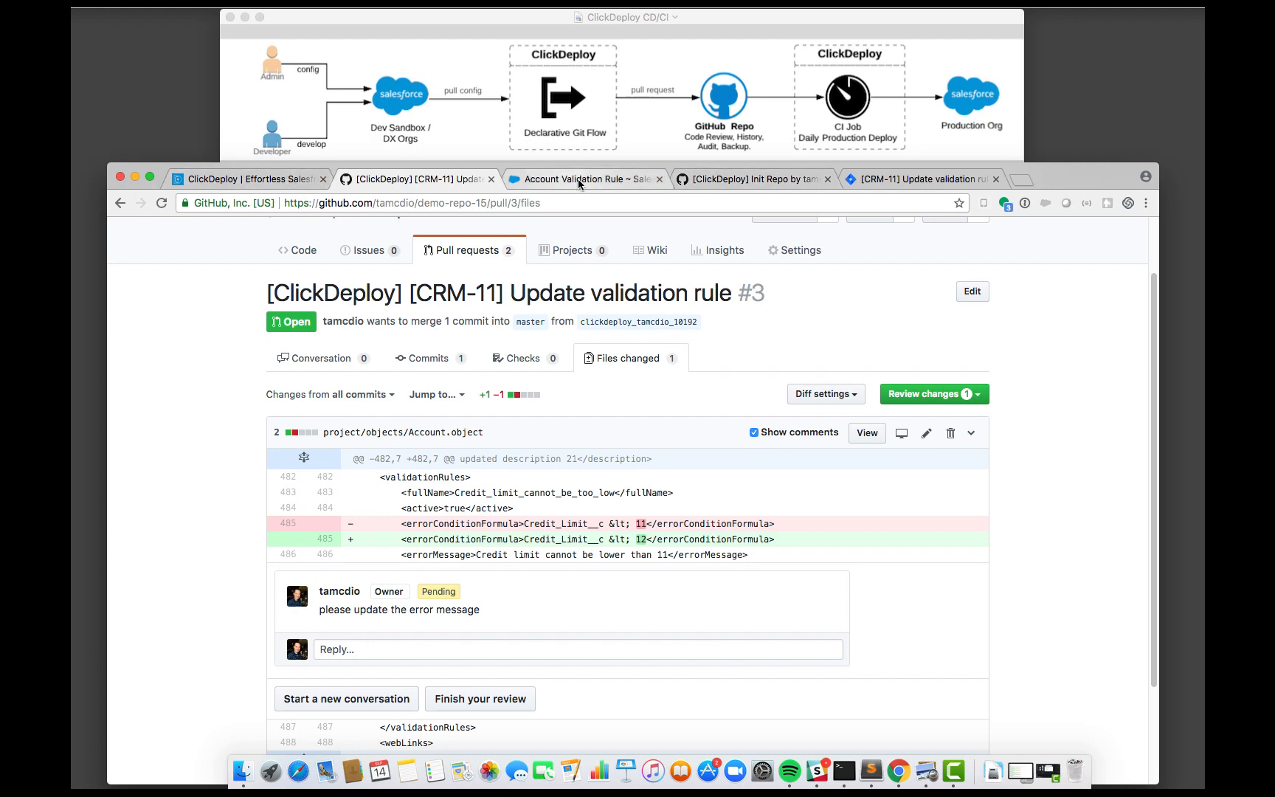
- In Salesforce, change the Credit_limit_cannot_be_too_low rule's error message to "Credit limit cannot be lower than 12" and save it
left_click(611, 184)
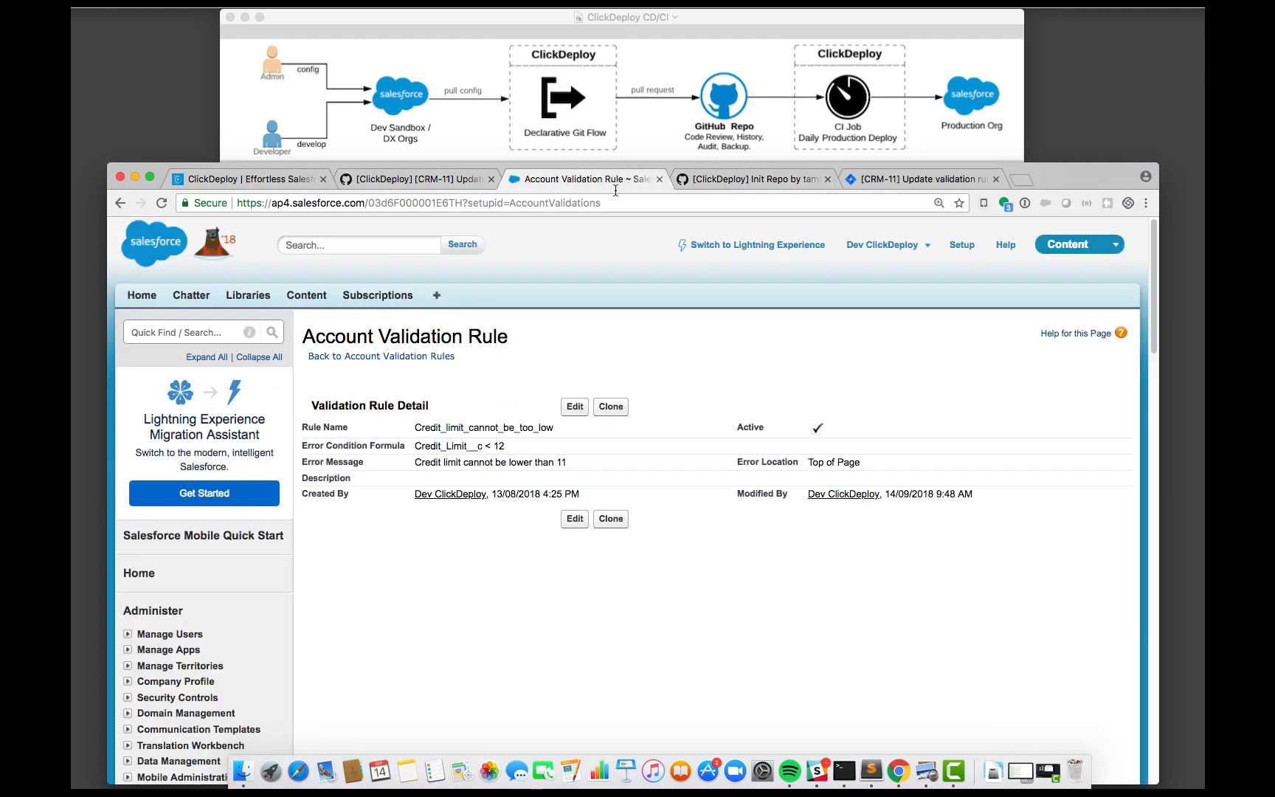
left_click(575, 407)
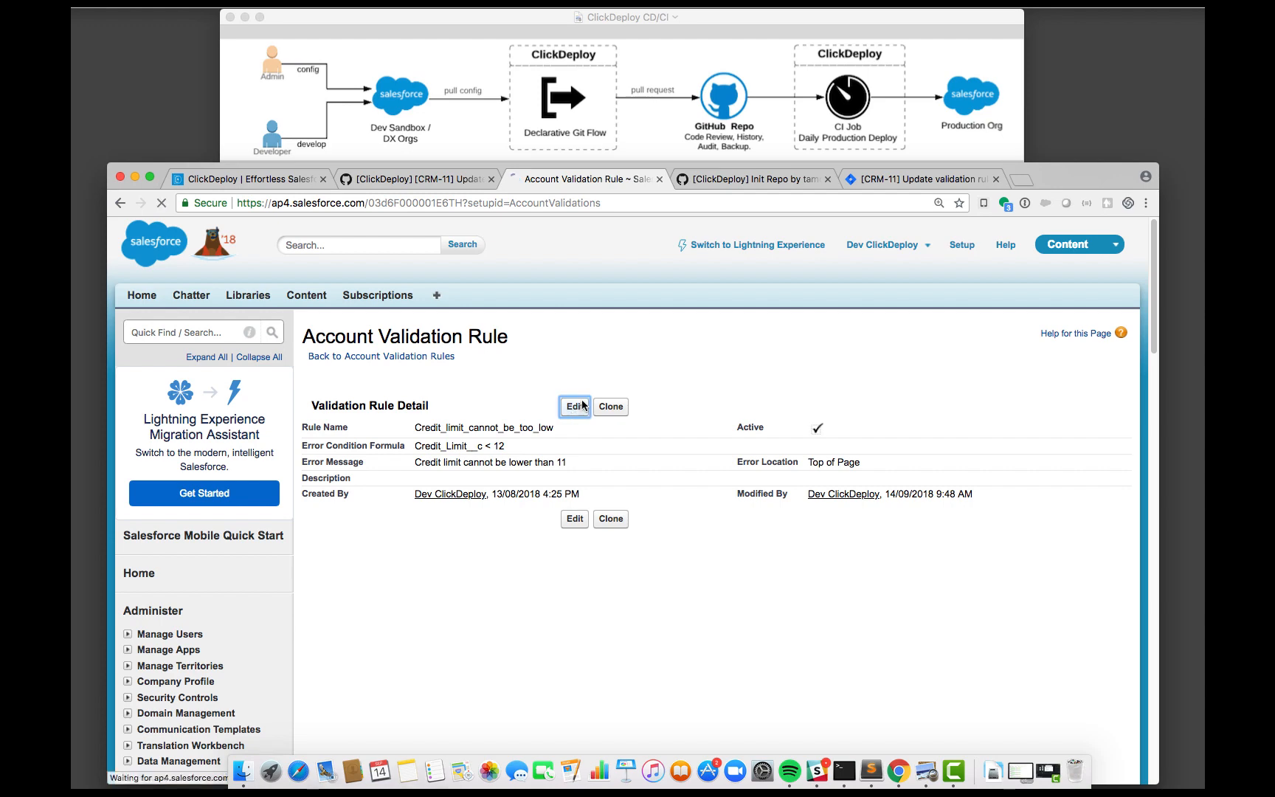
scroll(543, 643, "down", 4)
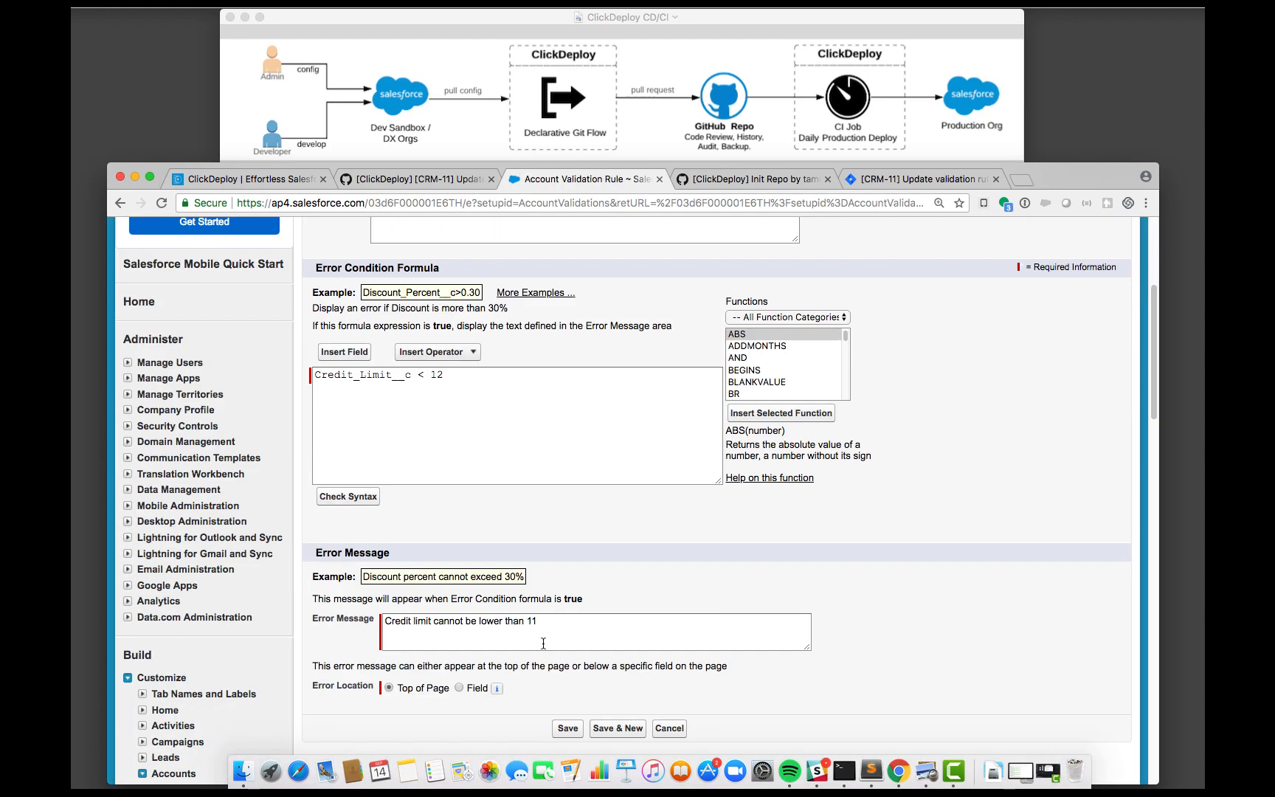
left_click(555, 625)
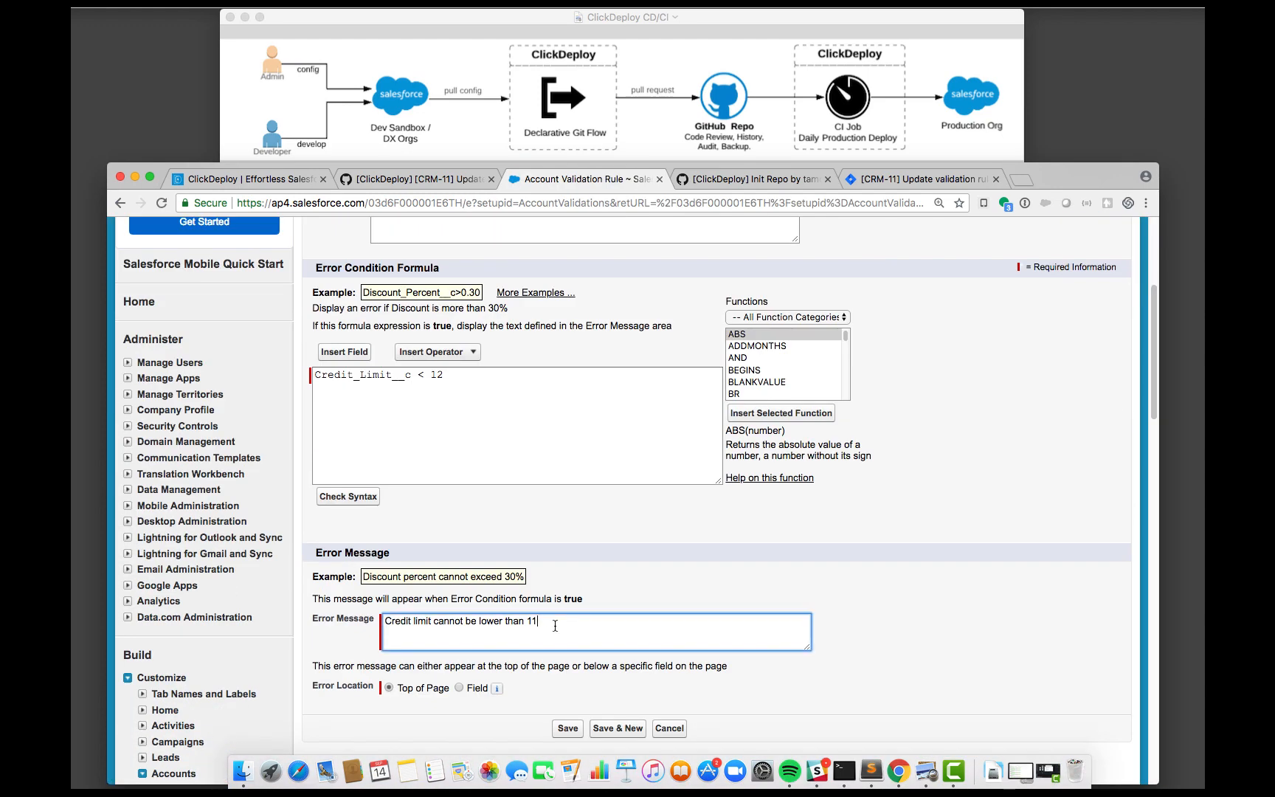
left_click(567, 729)
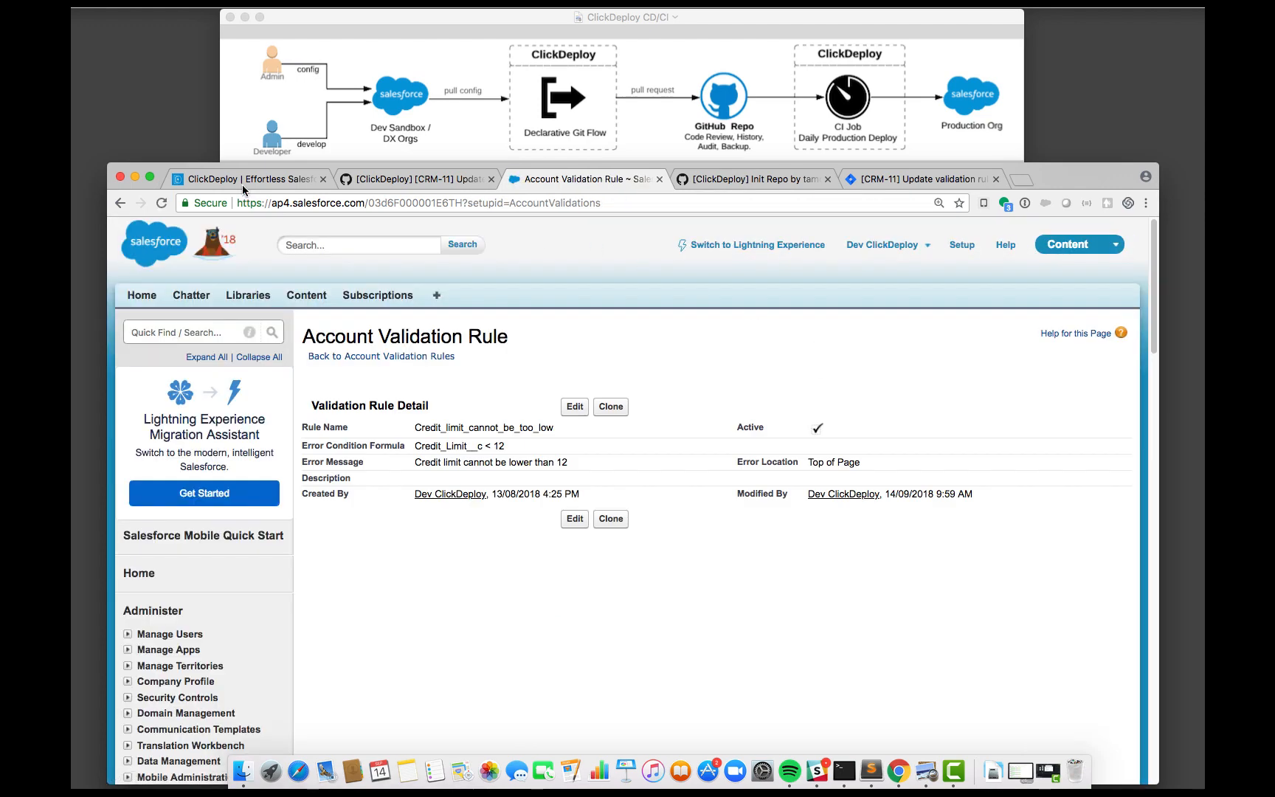
- Return to ClickDeploy and commit the Update validation rule deployment to its Git branch again
left_click(244, 179)
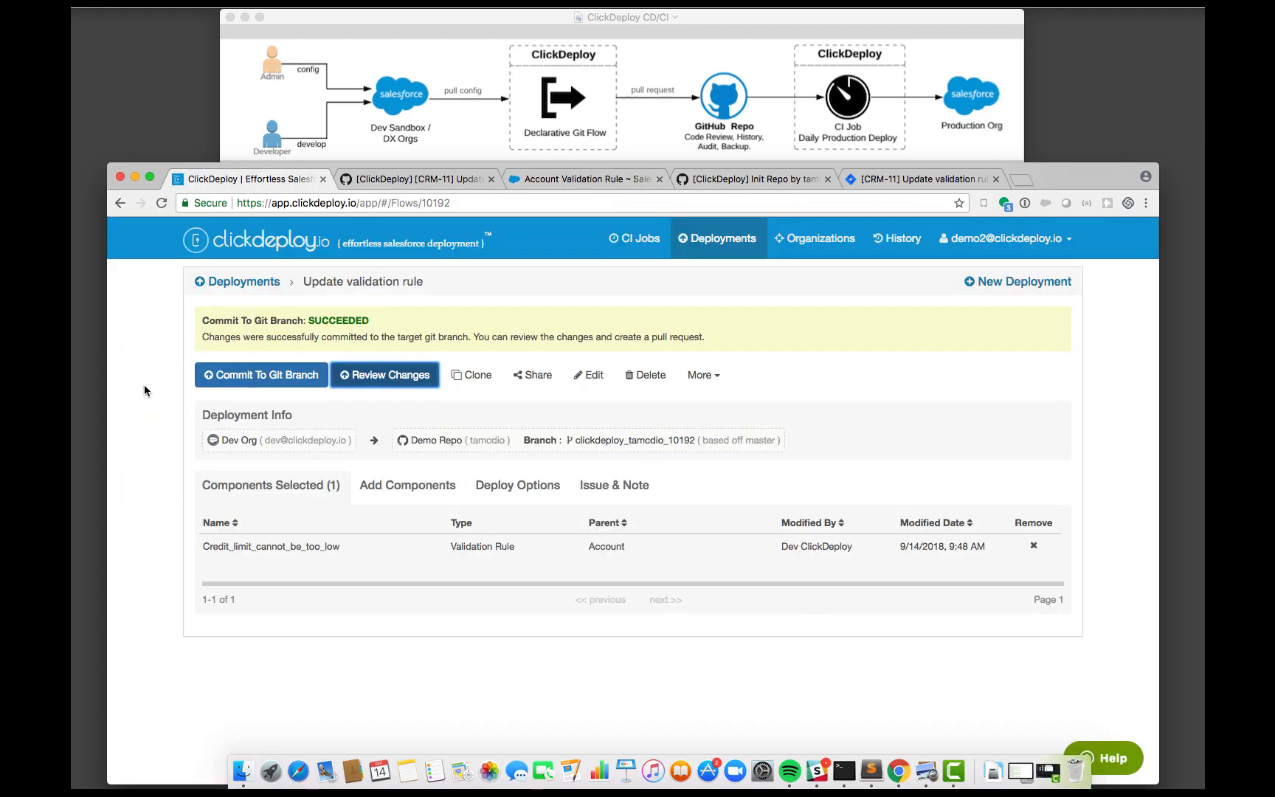
left_click(149, 387)
left_click(244, 379)
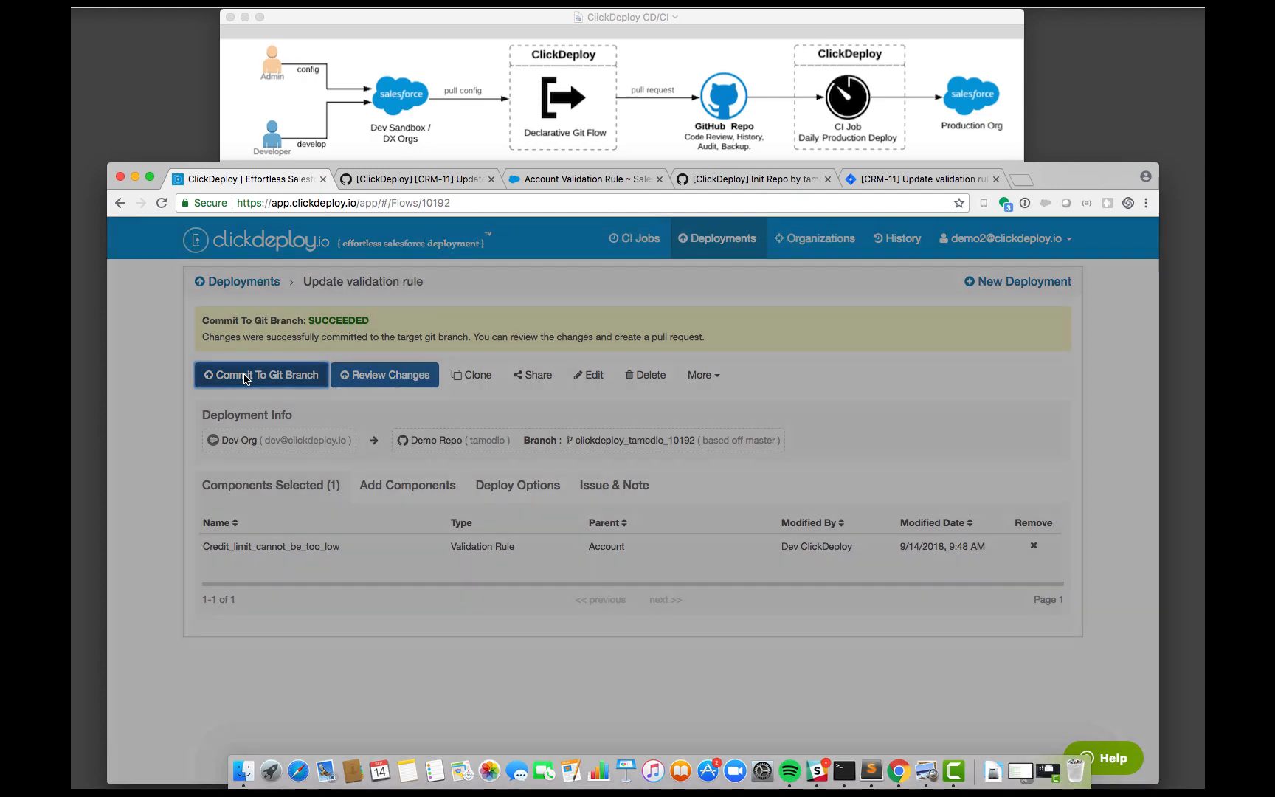
left_click(826, 300)
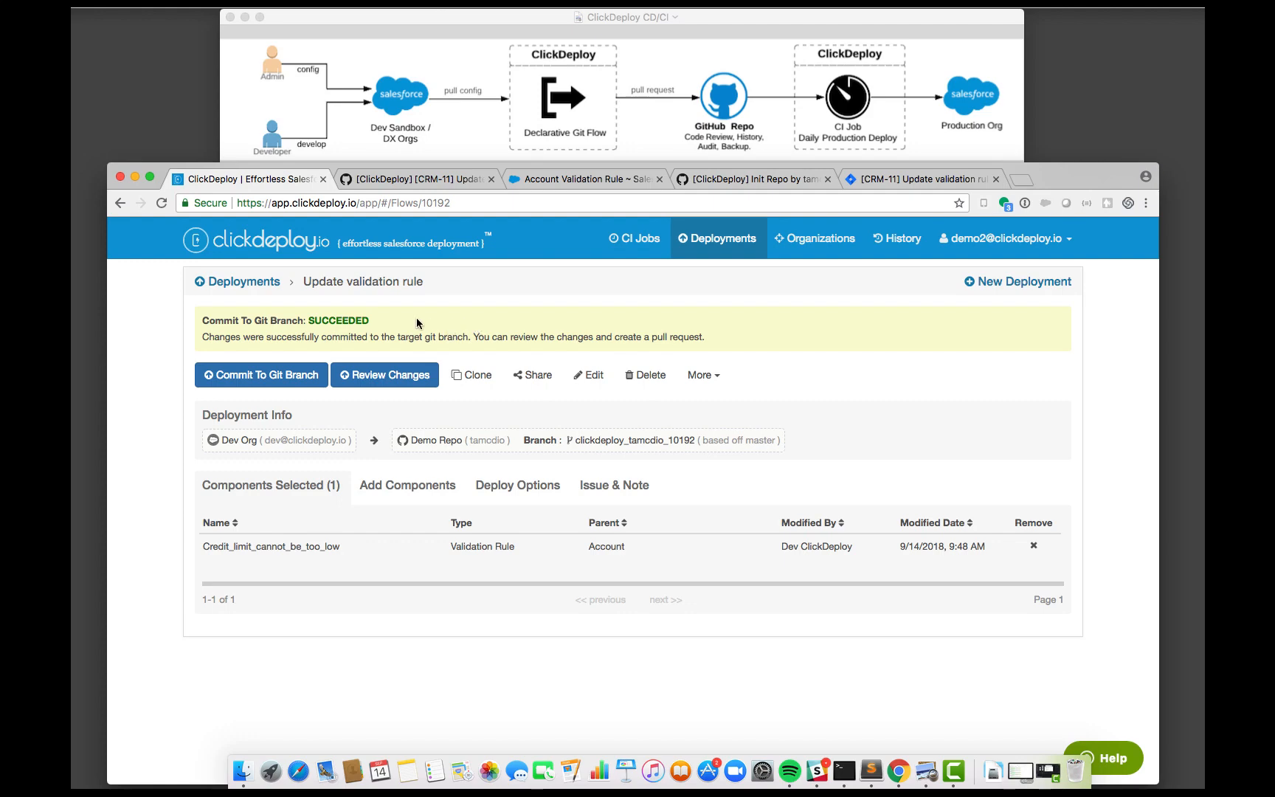
- Reload pull request #3 on GitHub and review its updated Account.object diff, conversation and merge section
left_click(424, 179)
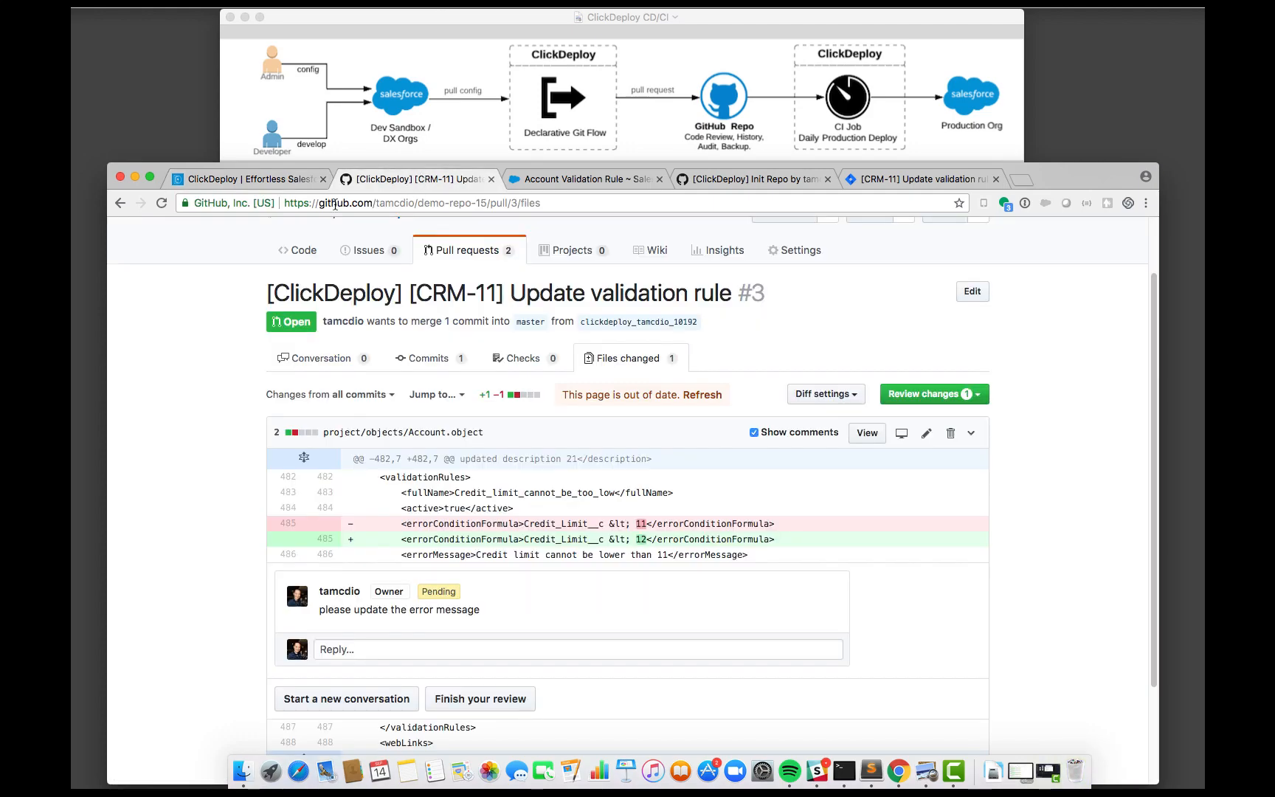
left_click(162, 203)
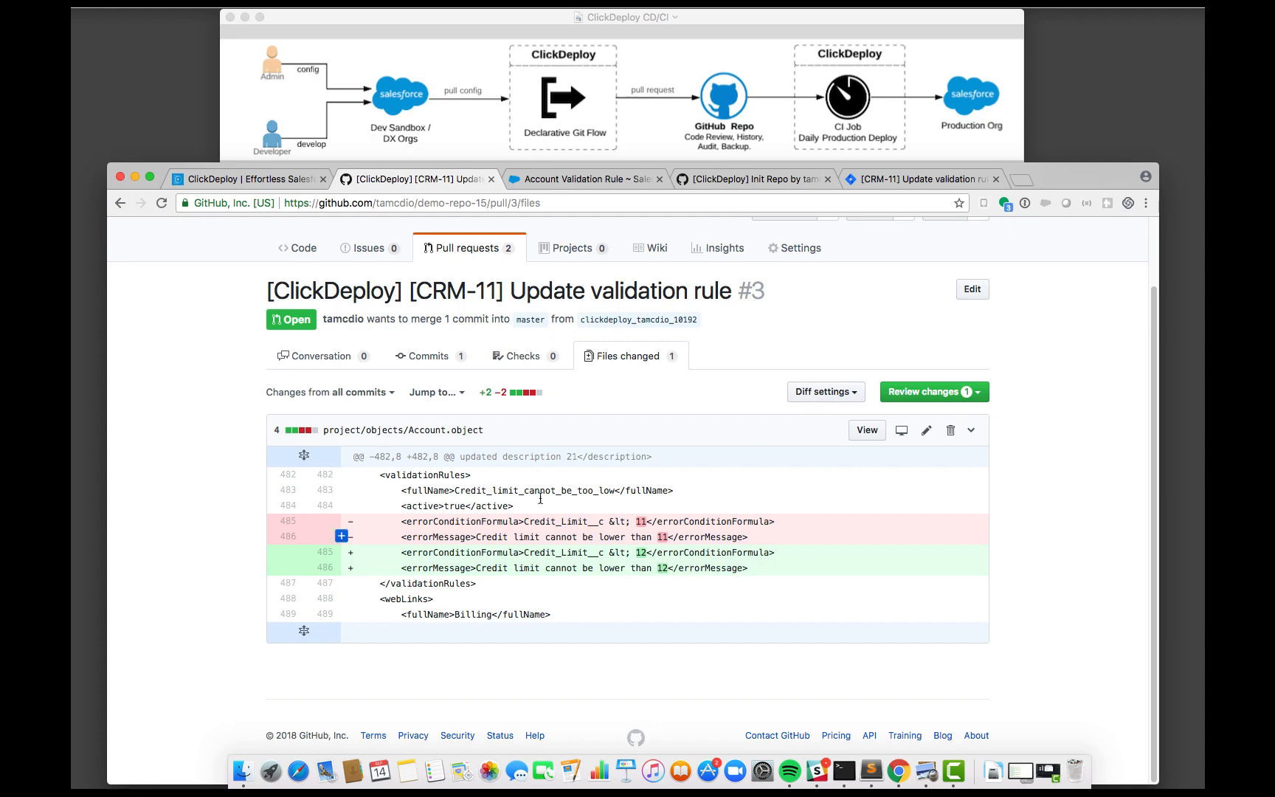
left_click(322, 357)
scroll(235, 471, "down", 3)
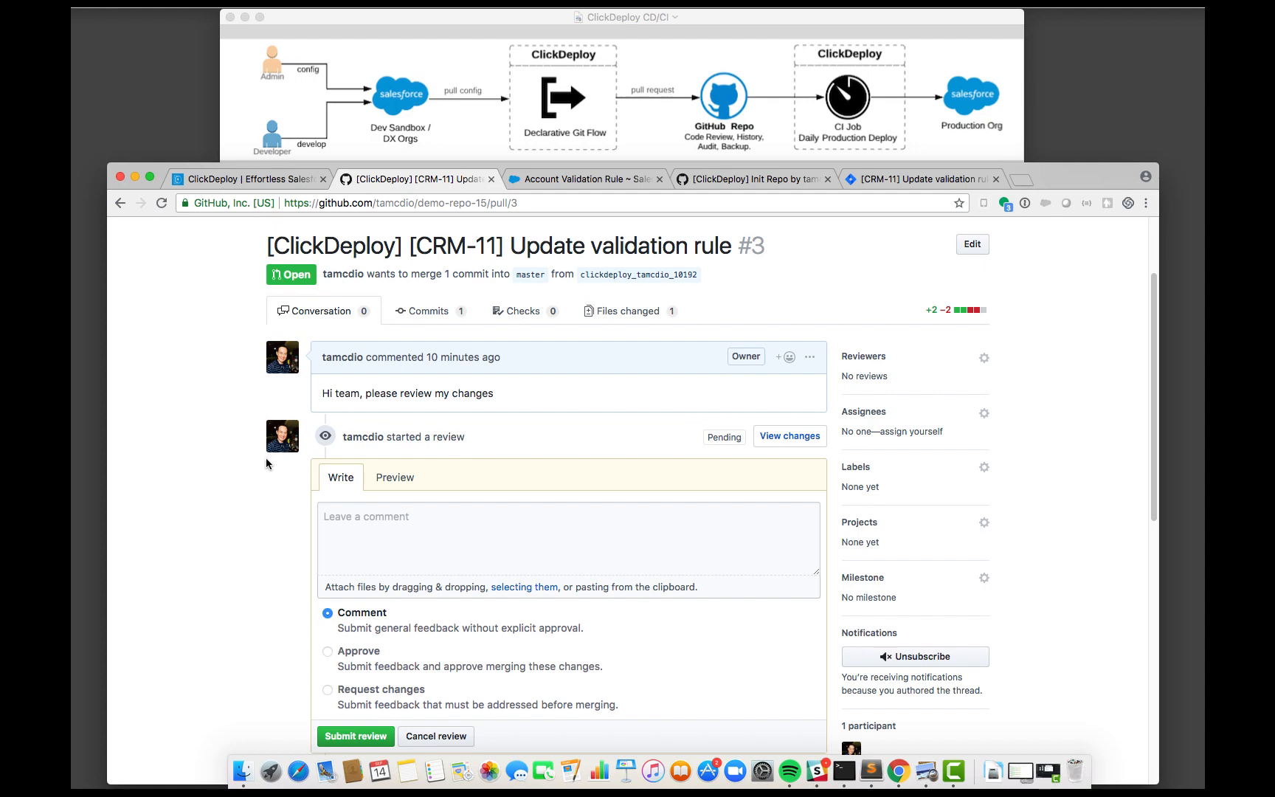
scroll(238, 464, "down", 8)
scroll(381, 395, "down", 2)
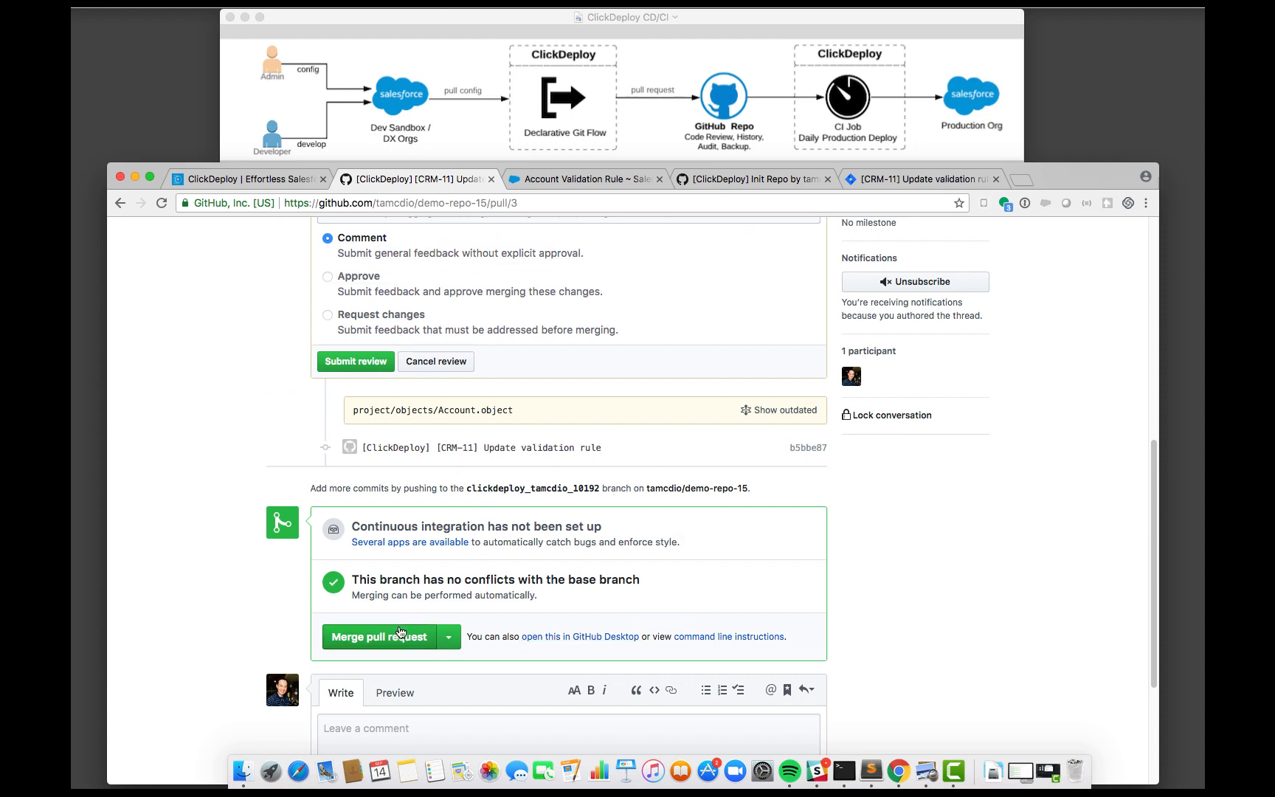
- In ClickDeploy's Compare Dev vs Prod deployment, list Objects & Child Components and view the Credit_limit_cannot_be_too_low differences
left_click(236, 179)
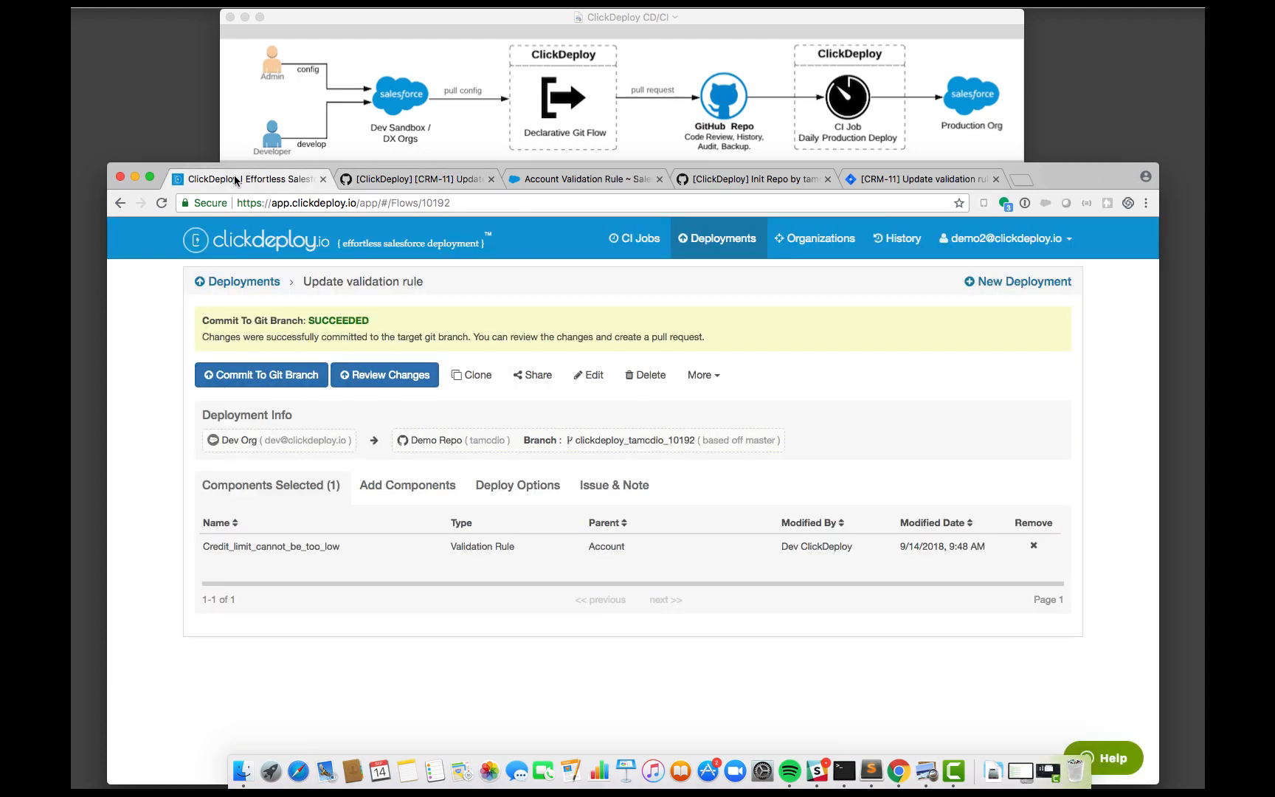
left_click(727, 242)
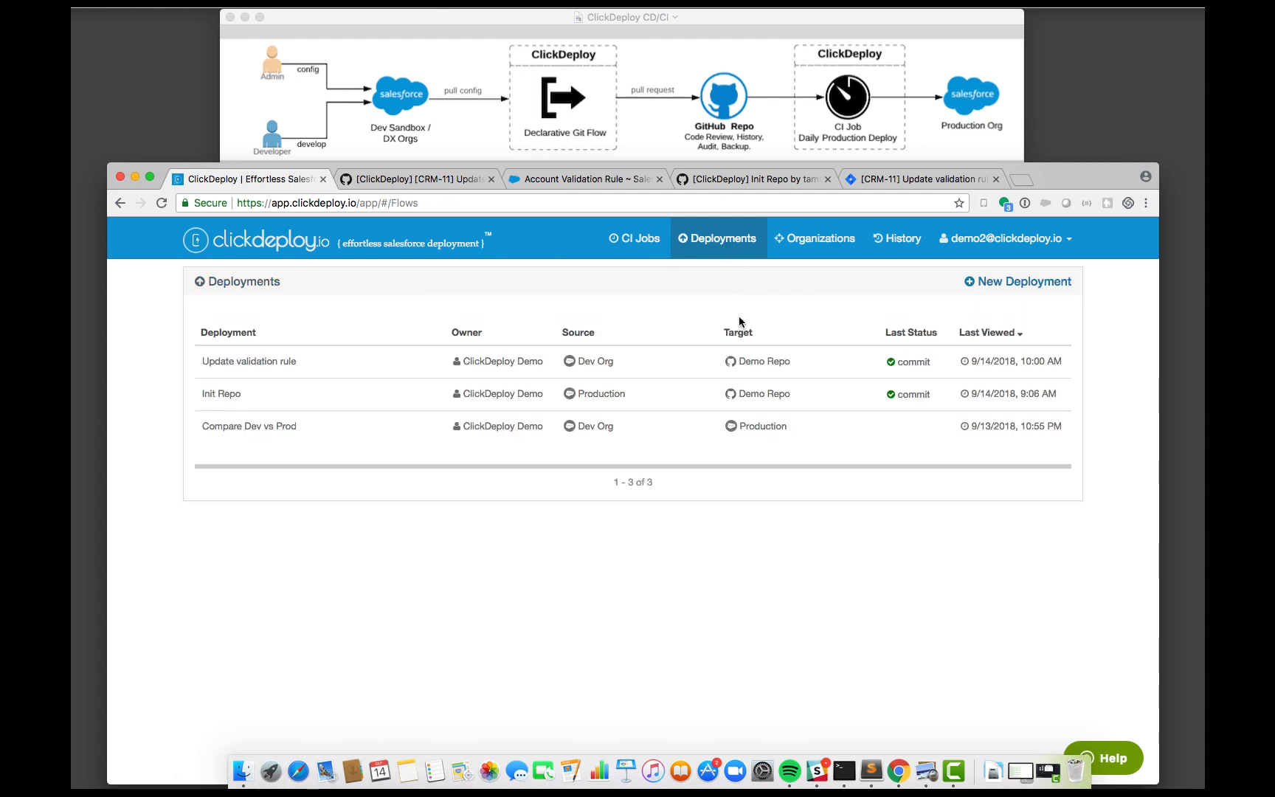
left_click(272, 428)
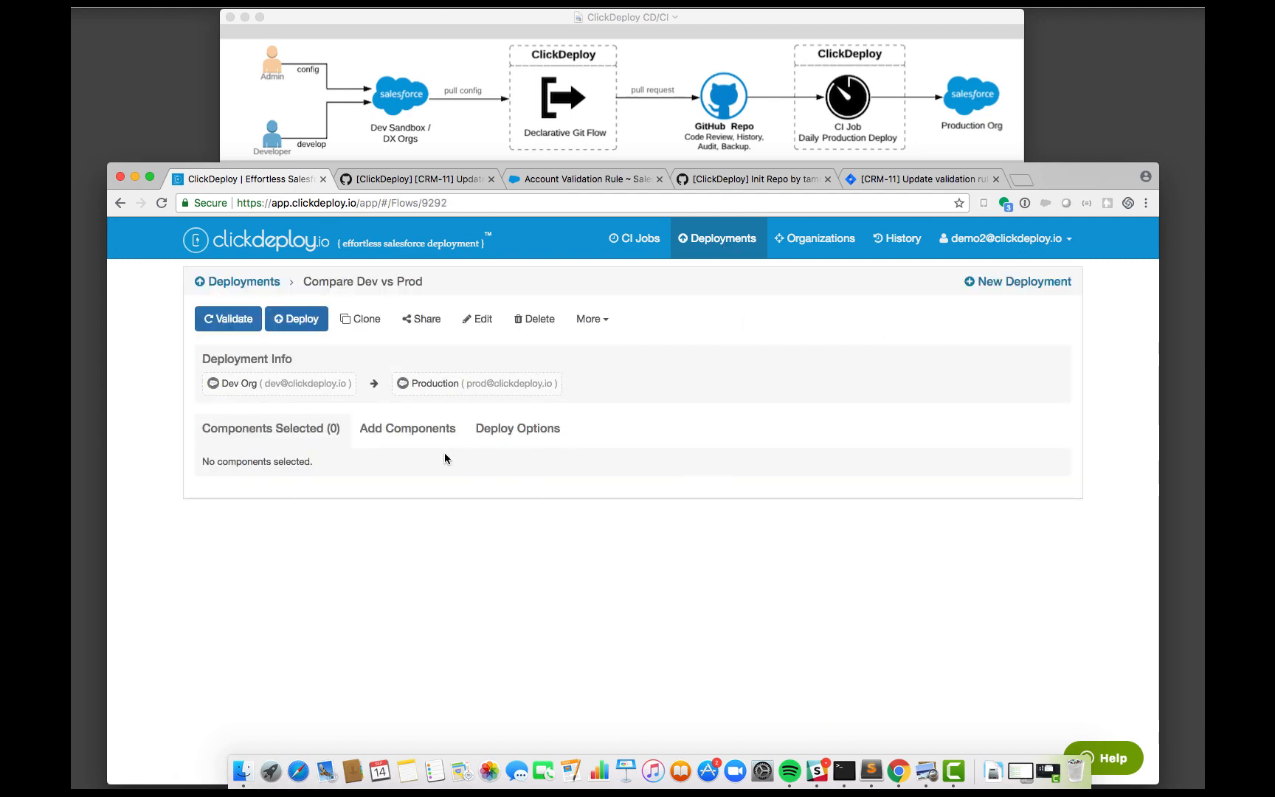
left_click(396, 434)
left_click(387, 468)
left_click(394, 499)
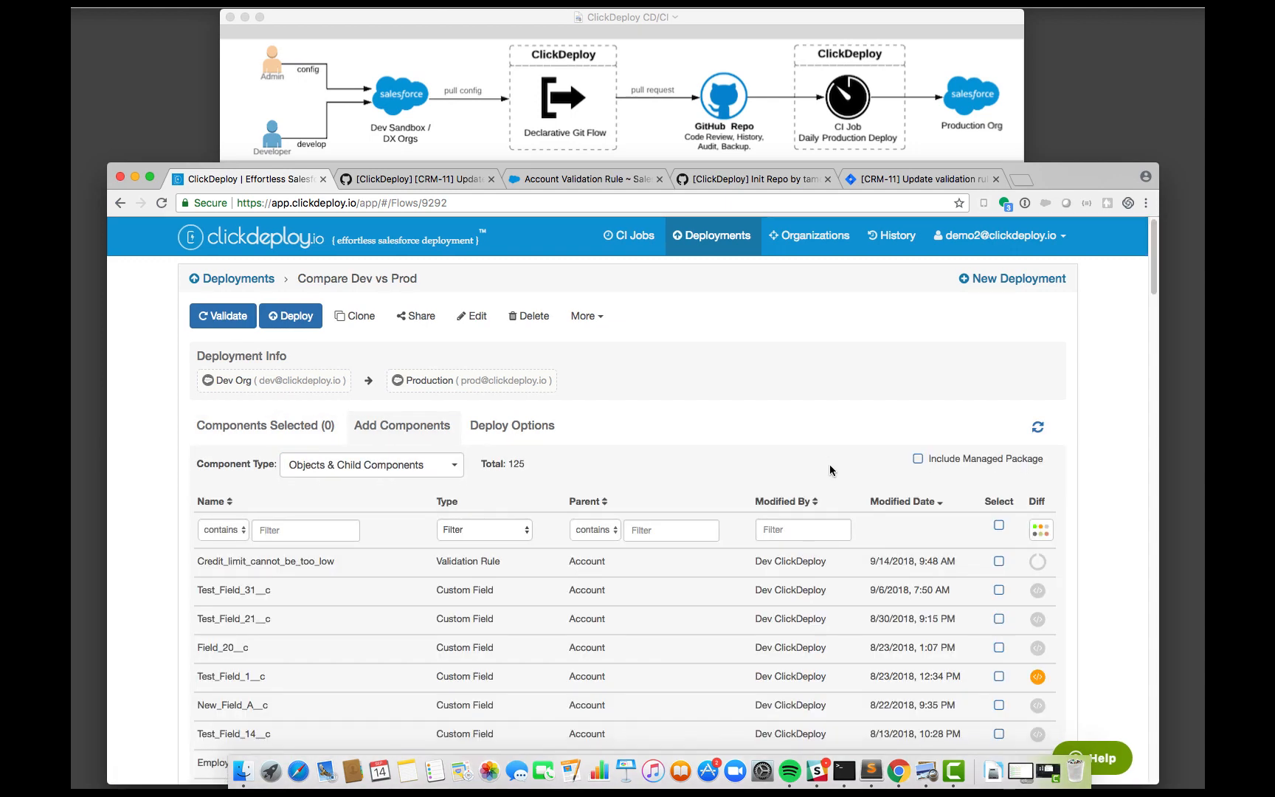
scroll(830, 470, "down", 1)
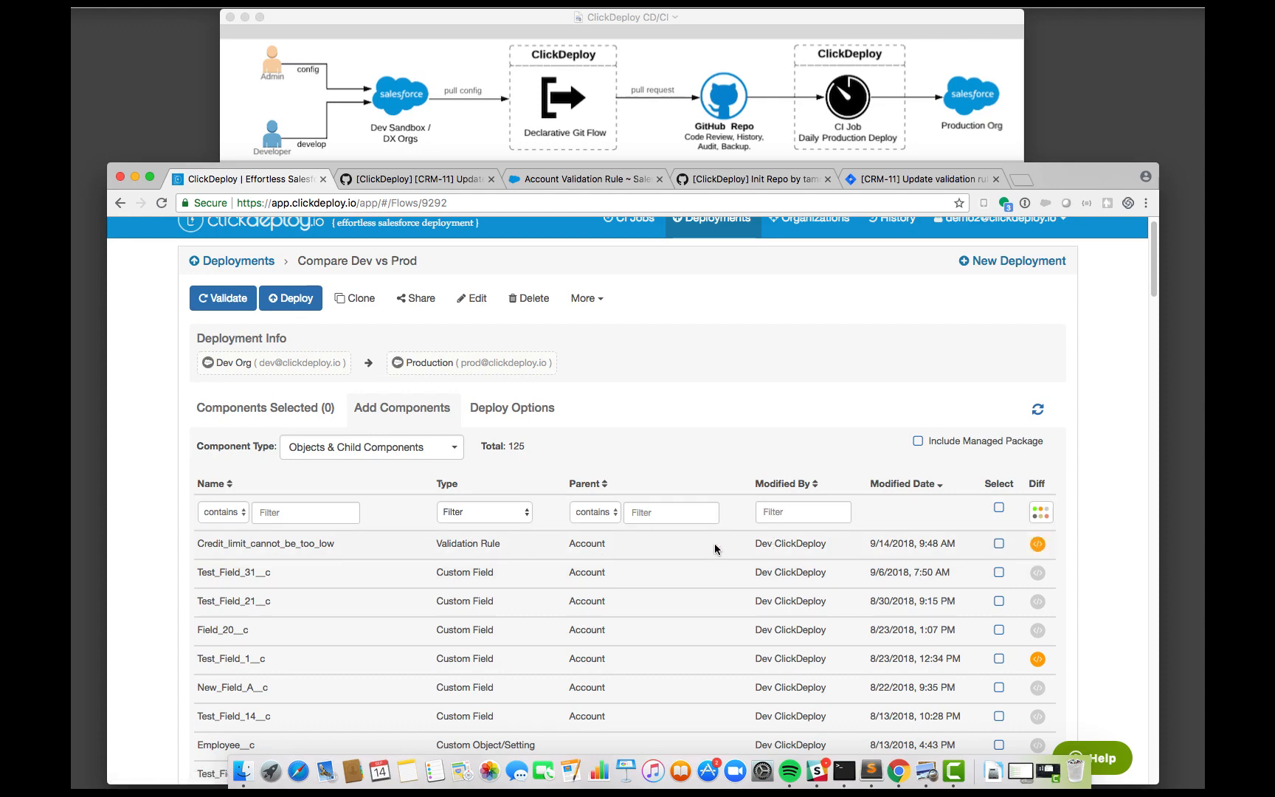
left_click(1038, 544)
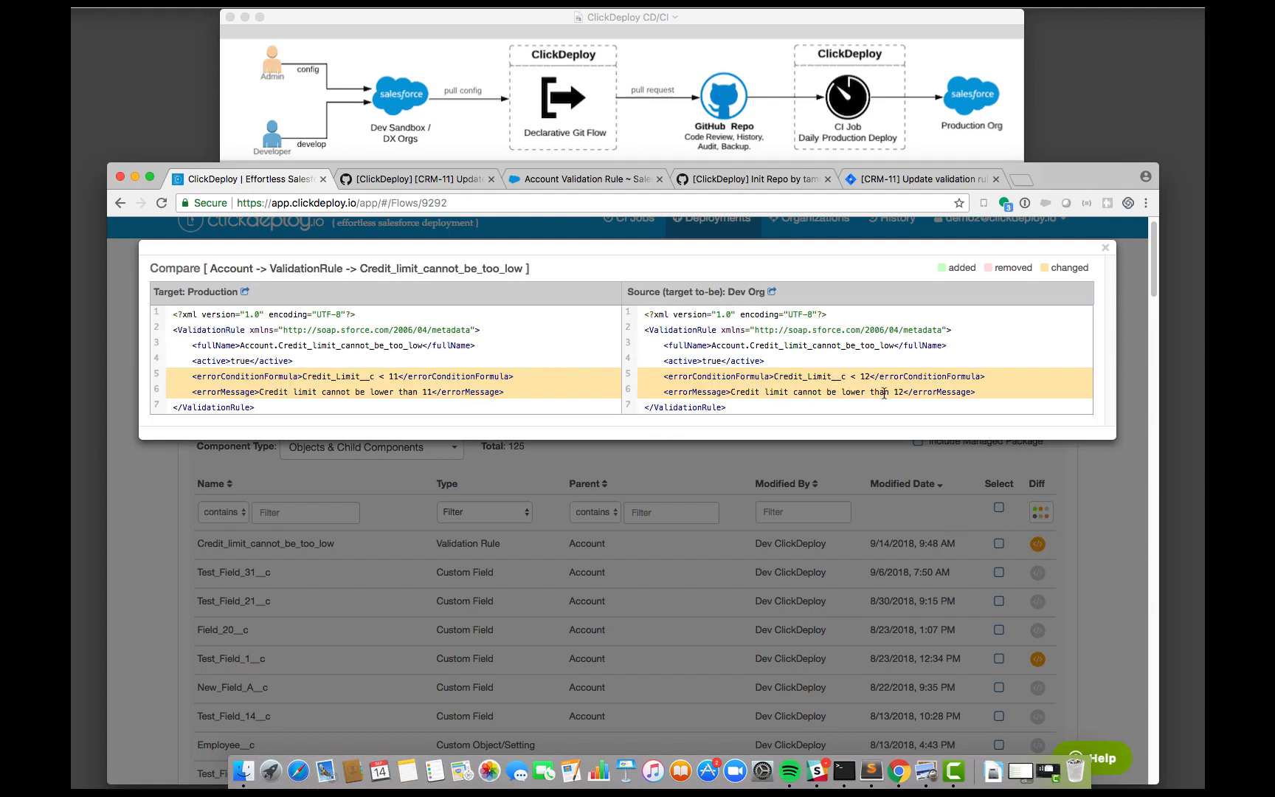
- Merge pull request #3 into master on GitHub and confirm the merge
left_click(418, 180)
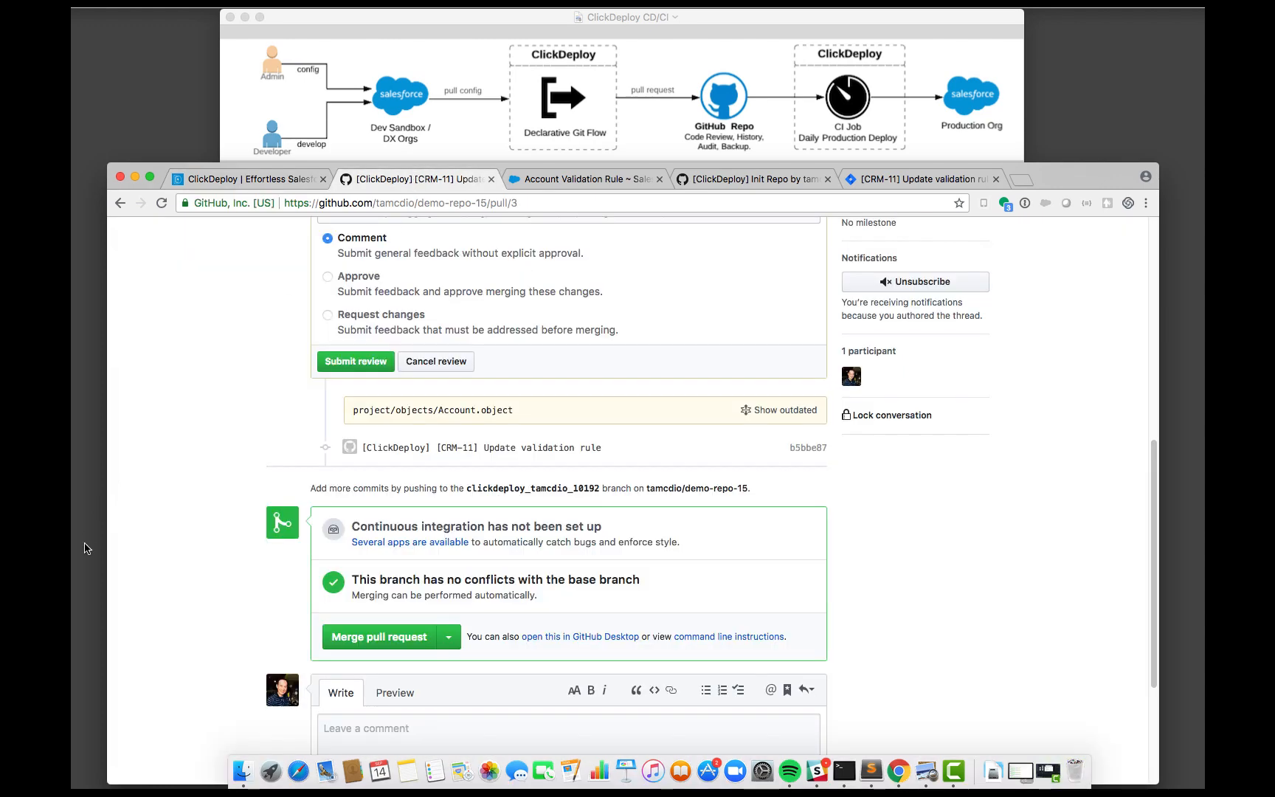
left_click(362, 637)
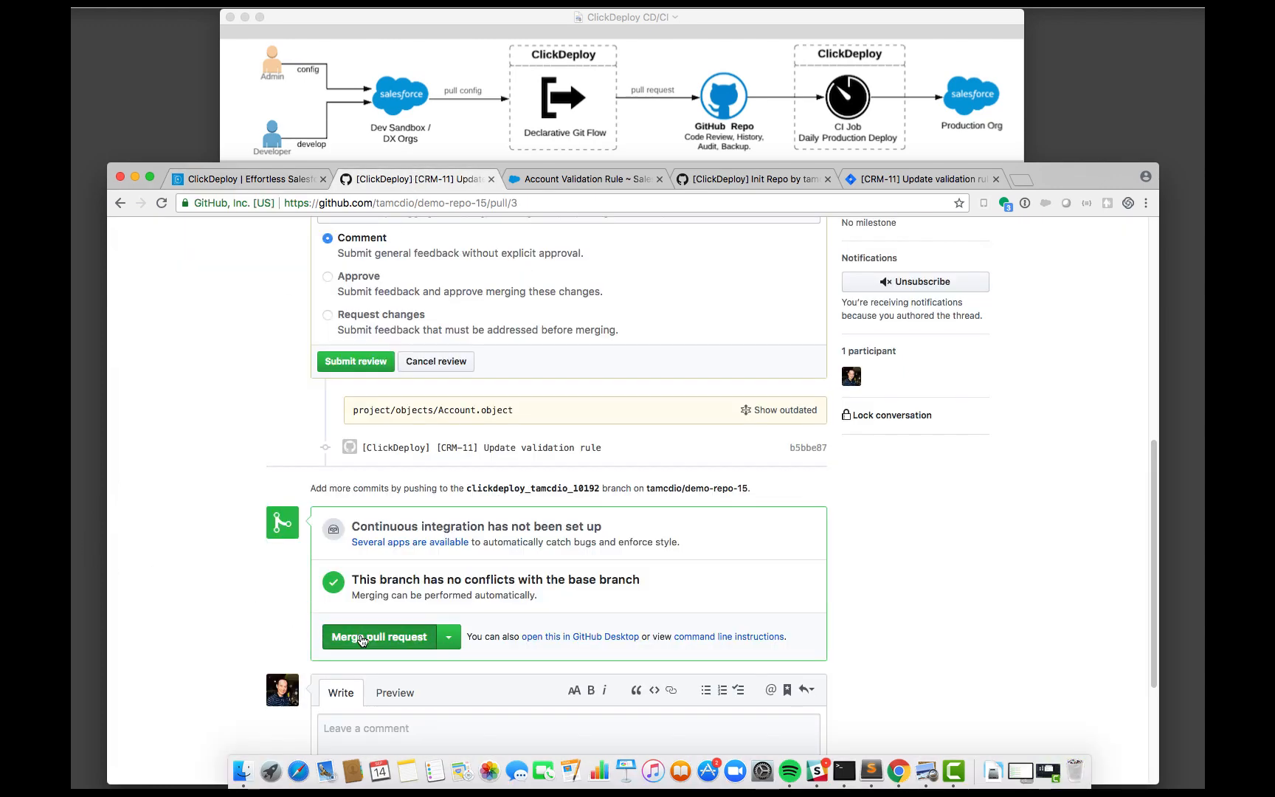
left_click(374, 612)
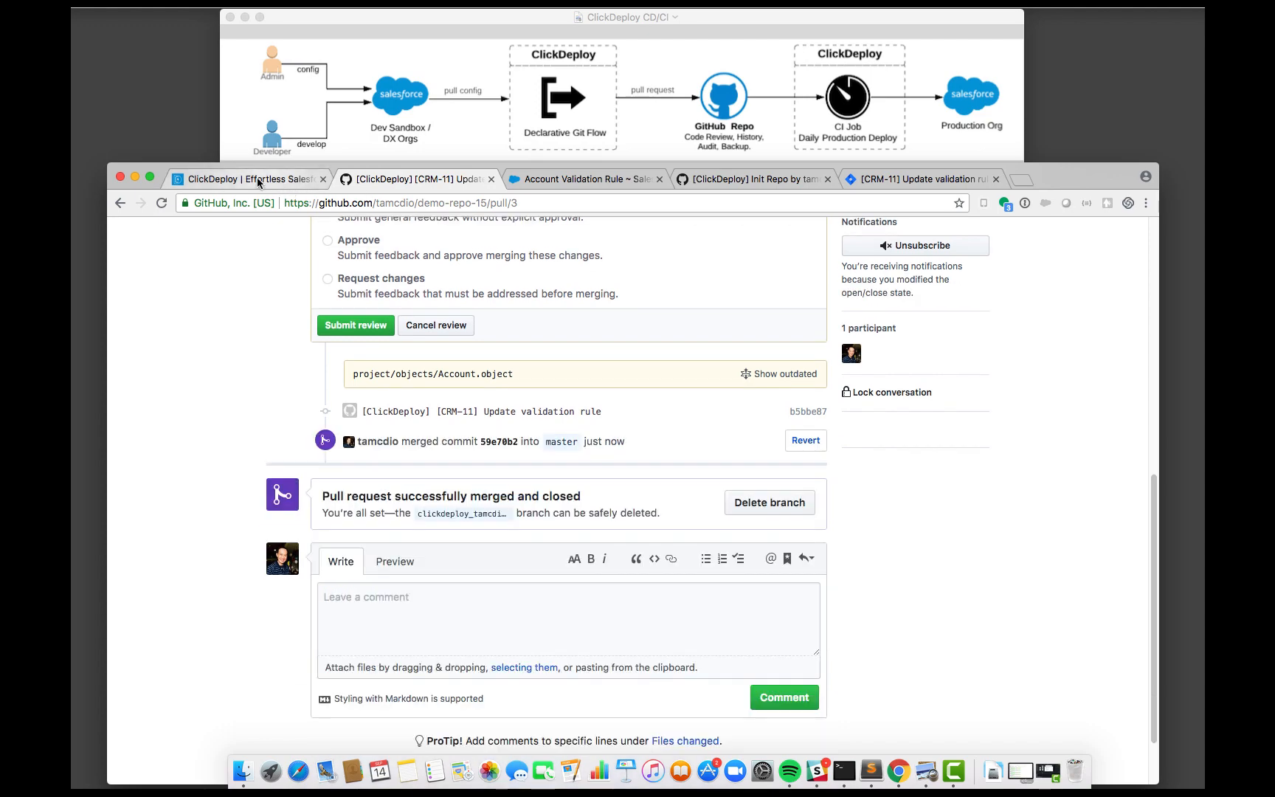
- Open the Daily Deploy CI job in ClickDeploy and check its deployment status, build history and change log
left_click(259, 179)
left_click(908, 255)
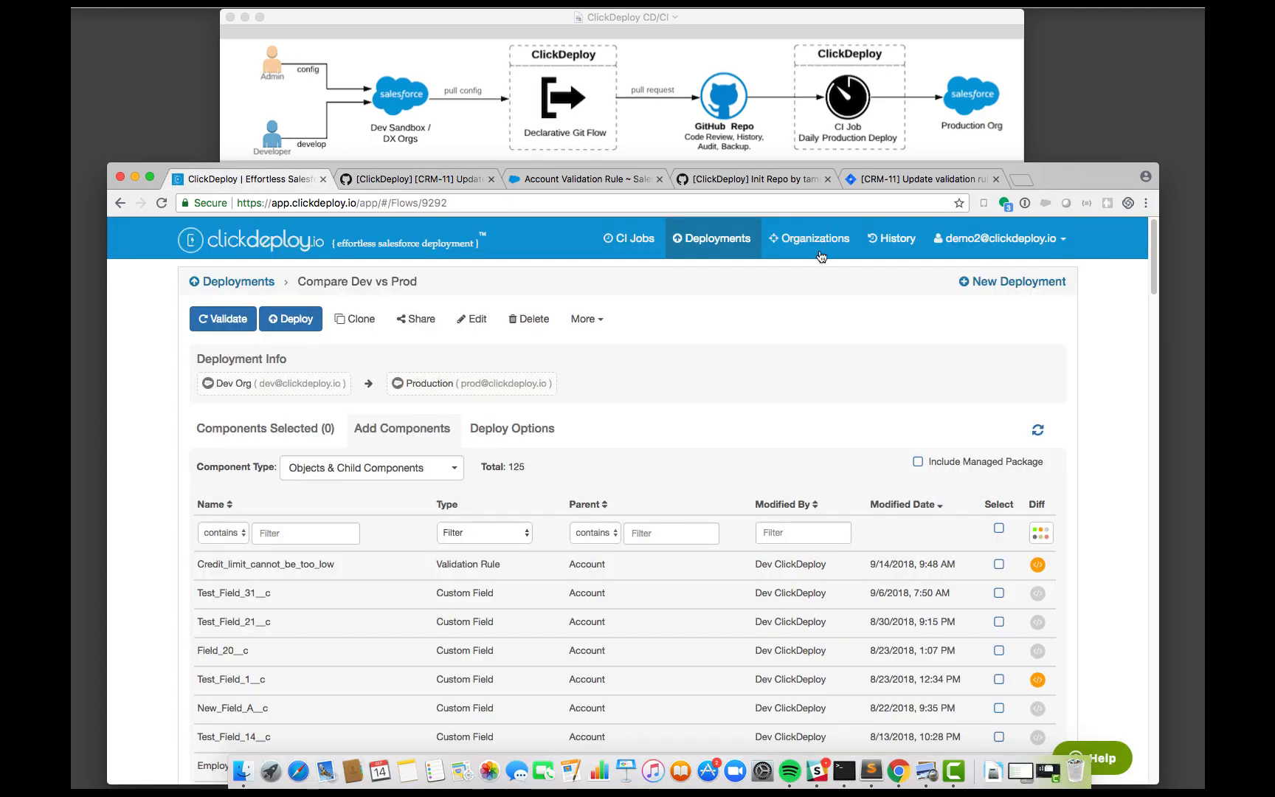
left_click(629, 238)
left_click(290, 367)
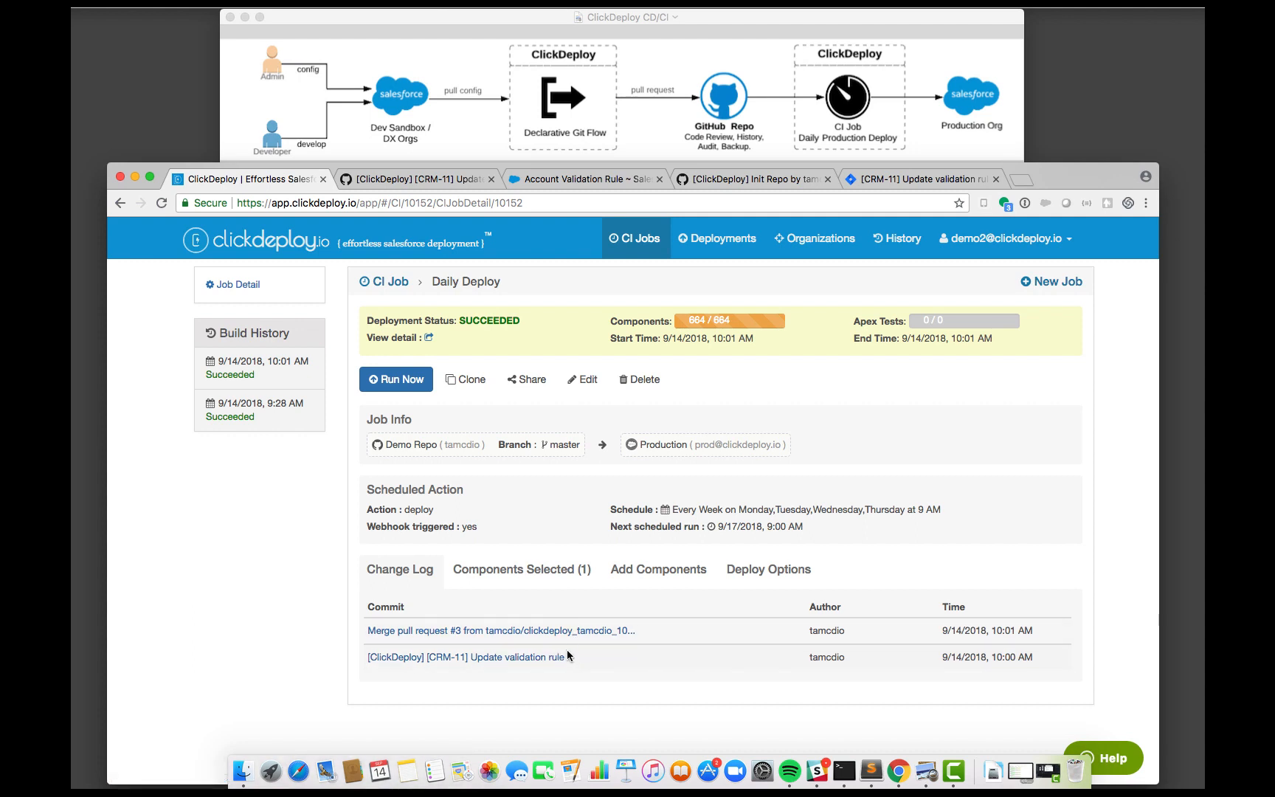
- Reopen Compare Dev vs Prod, incrementally refresh the Objects & Child Components diff, and check Credit_limit_cannot_be_too_low again
left_click(730, 238)
left_click(284, 373)
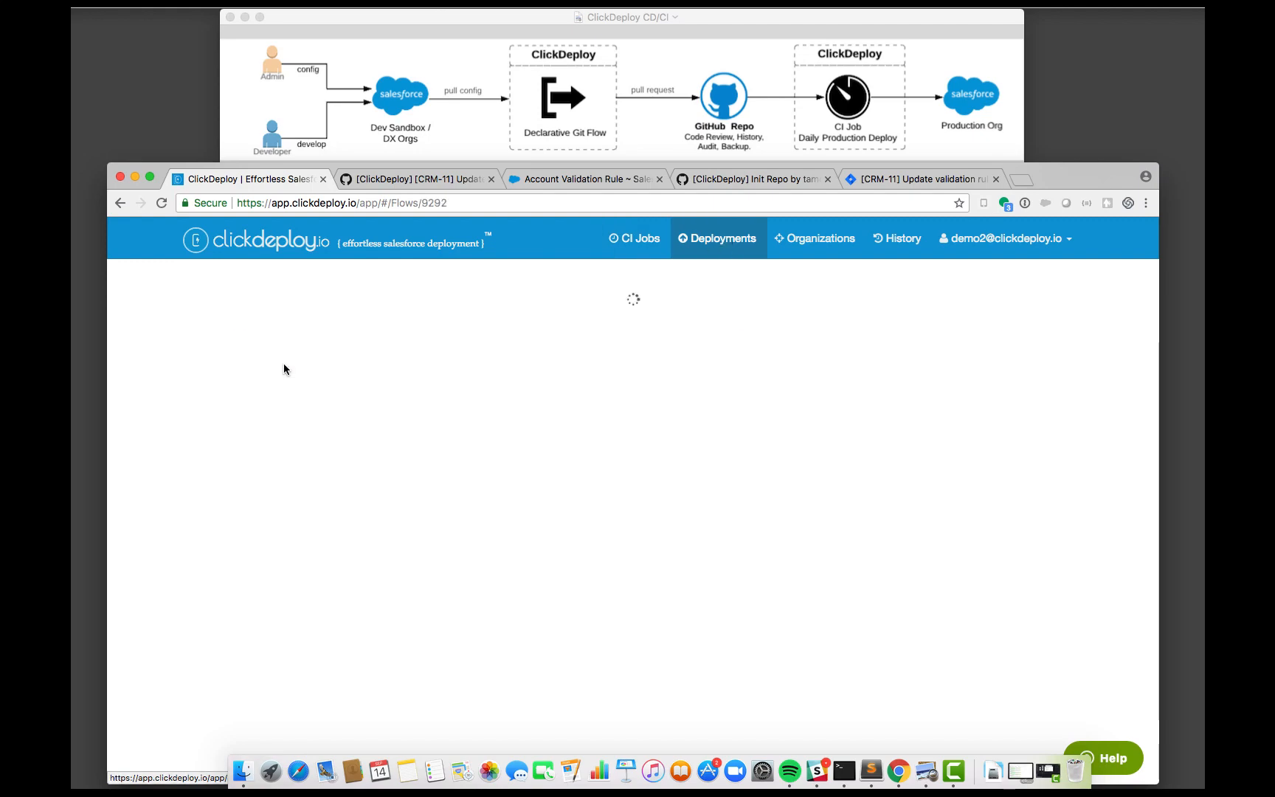
left_click(373, 428)
left_click(351, 467)
left_click(383, 493)
left_click(1038, 434)
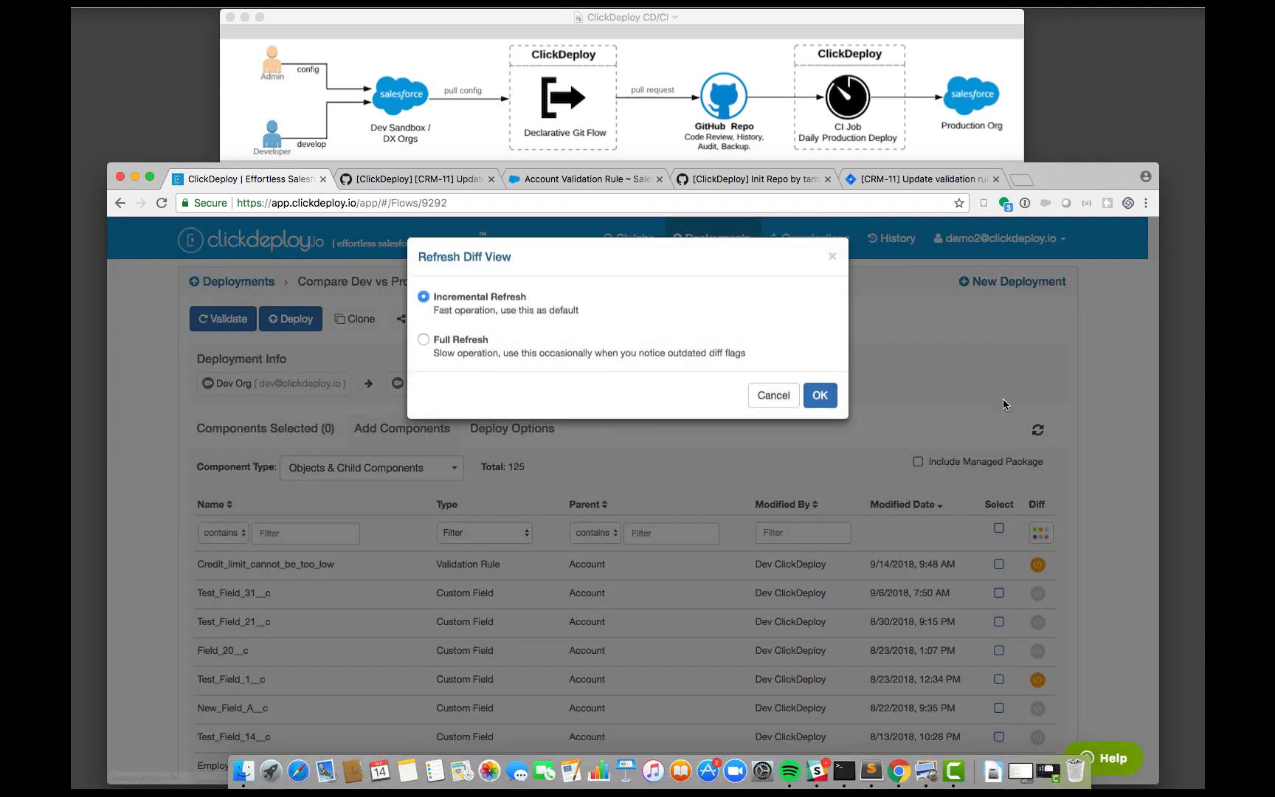
left_click(840, 402)
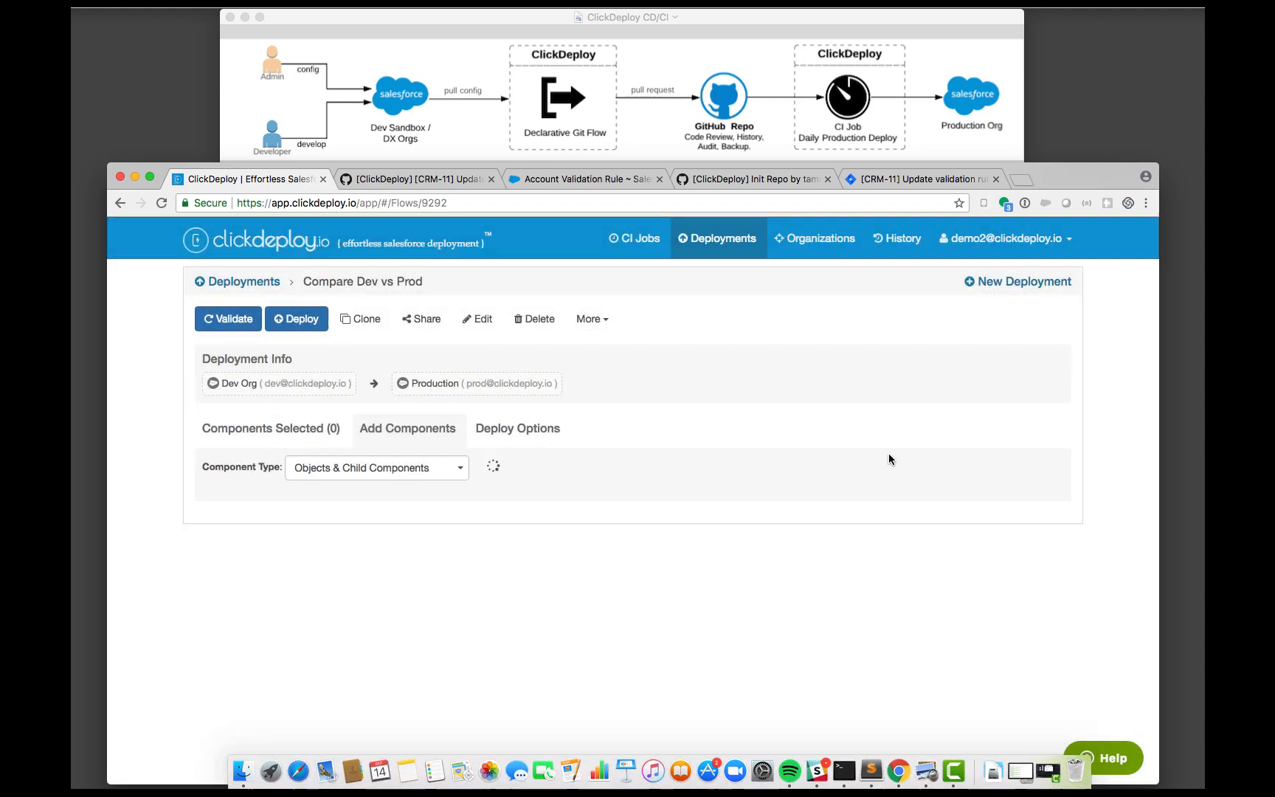
left_click(1038, 566)
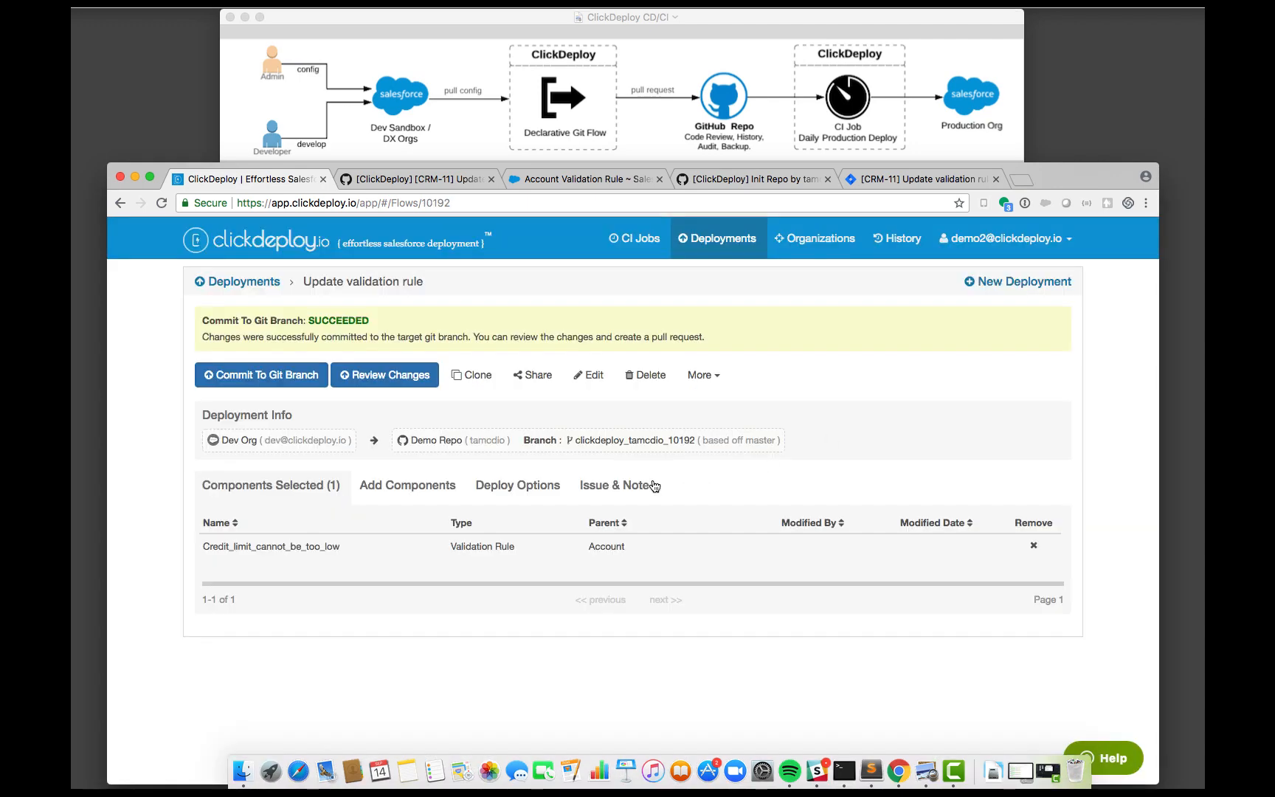
- Check the issue linked to the Update validation rule deployment and review CRM-11's development details in Jira
left_click(646, 487)
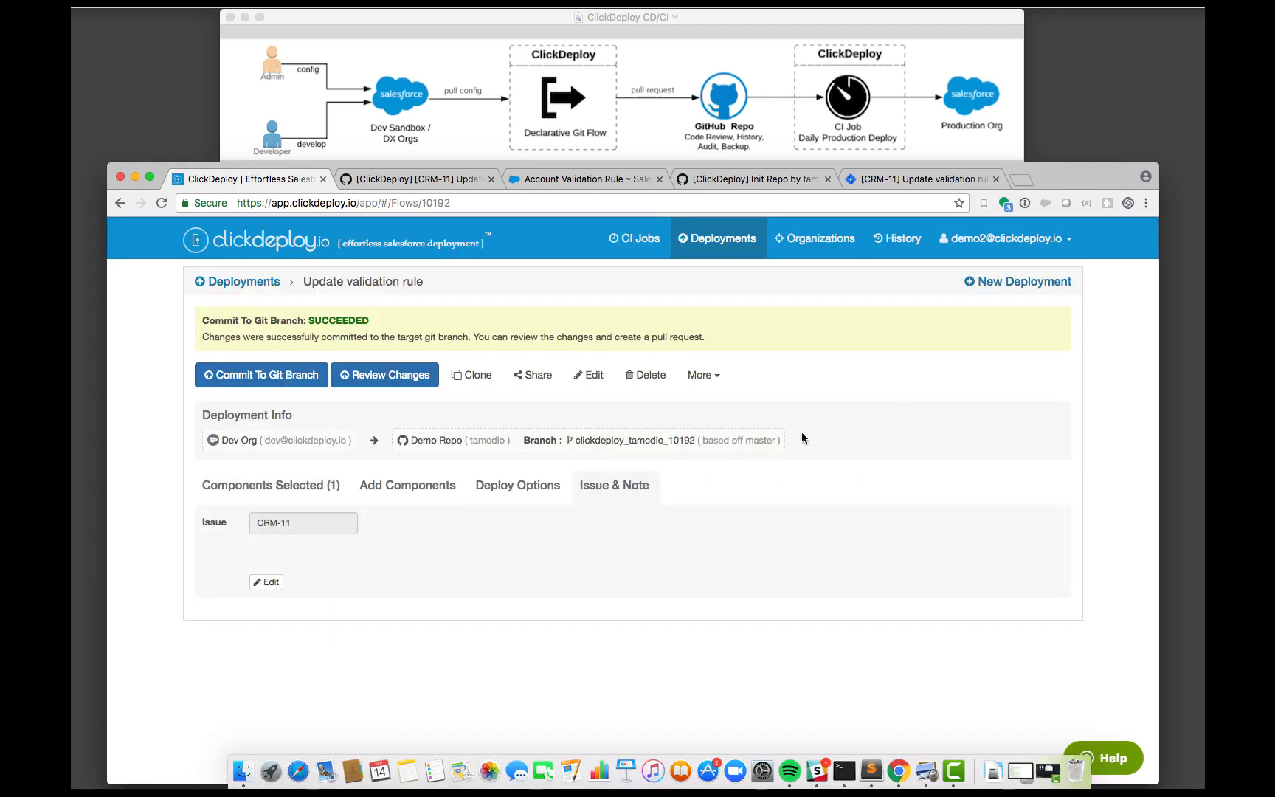
left_click(878, 178)
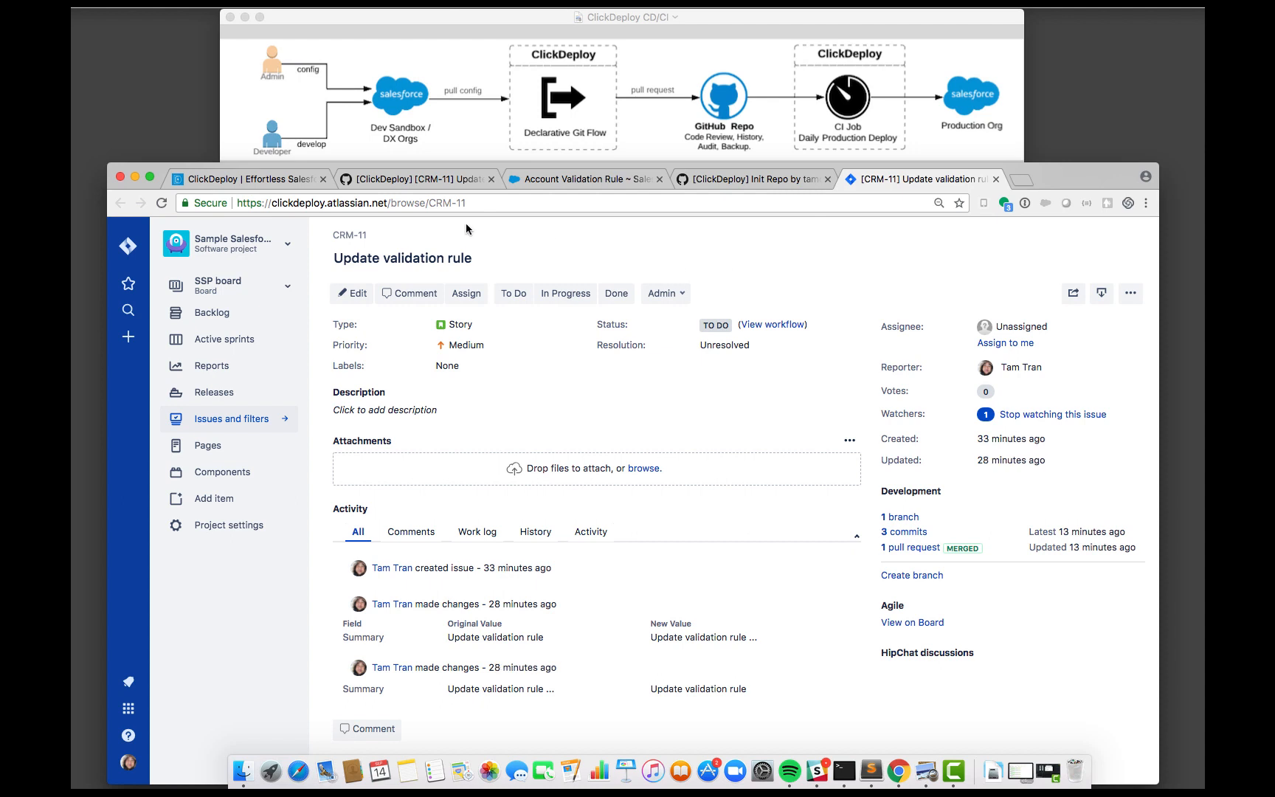
left_click(232, 182)
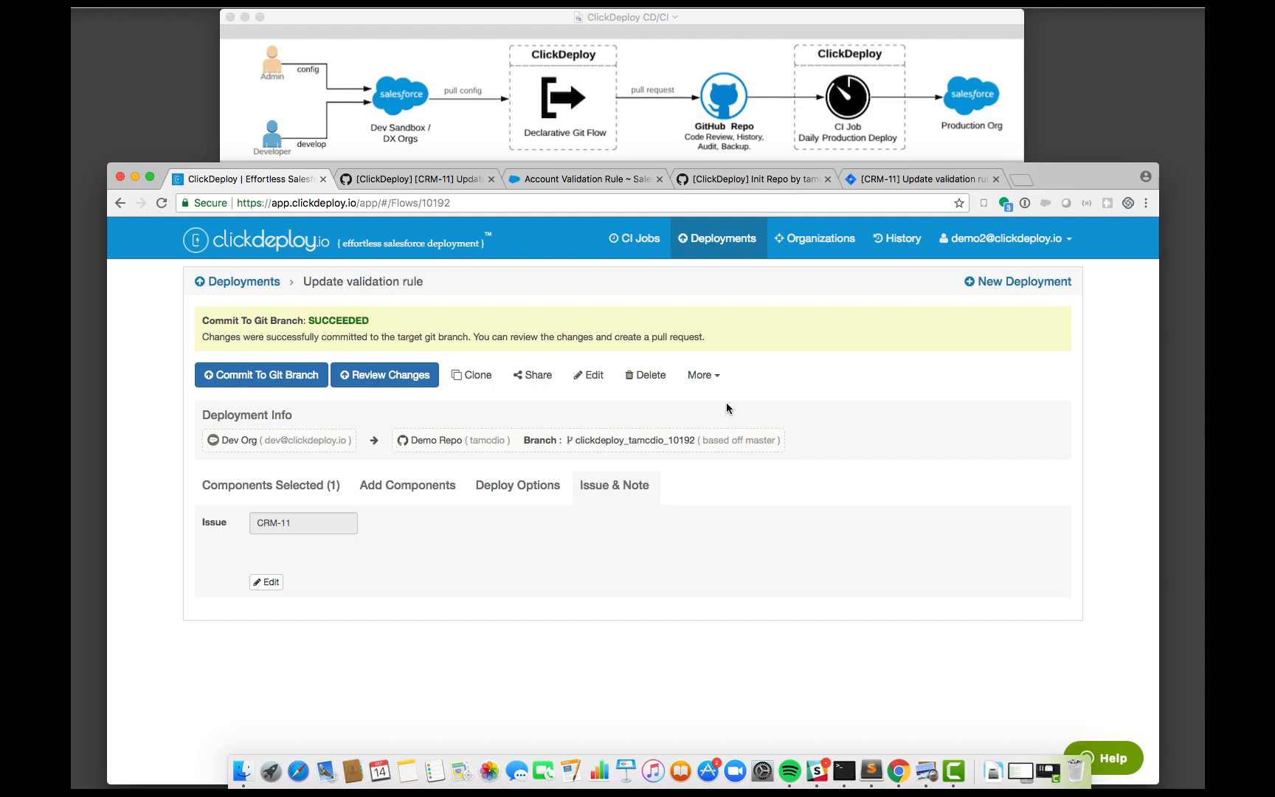
- Start a new deployment with Demo Repo's master branch as the source and Dev Org as the target
left_click(727, 251)
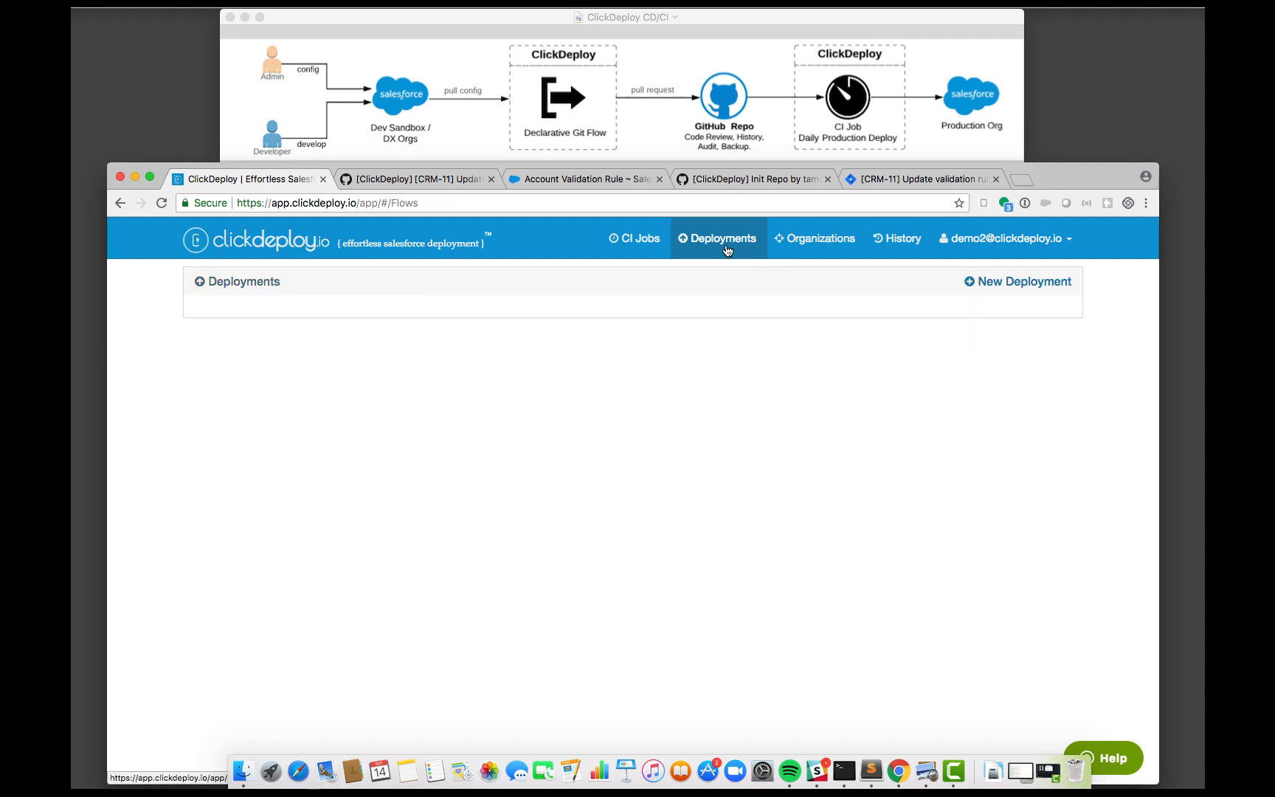
left_click(1048, 284)
left_click(338, 355)
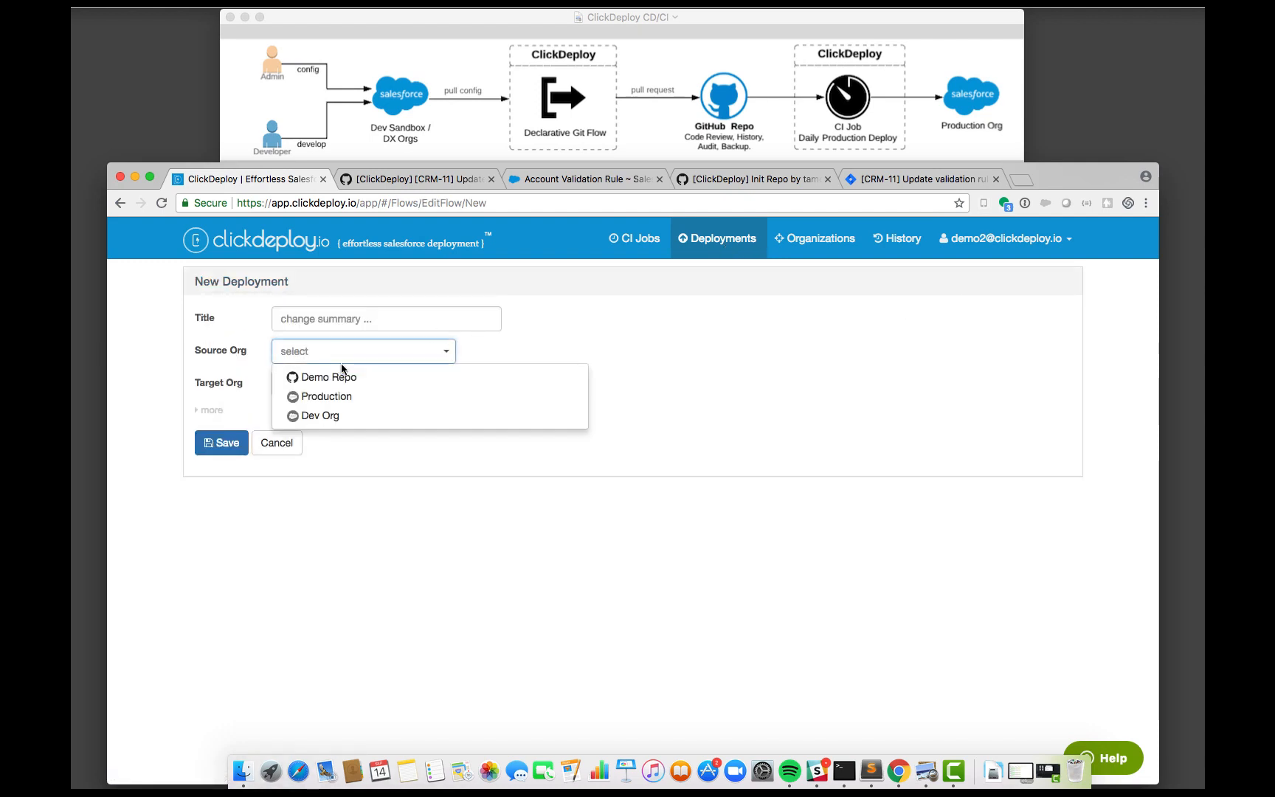
left_click(341, 375)
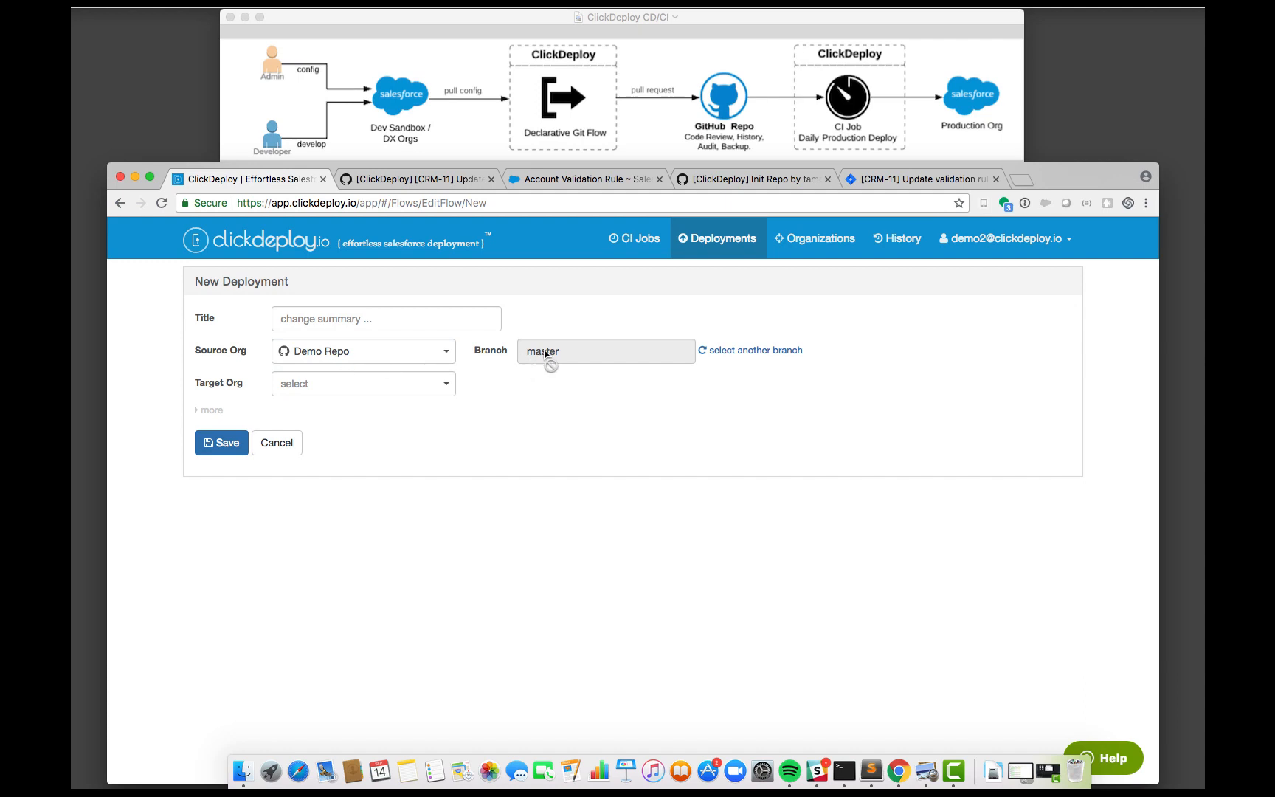
left_click(335, 385)
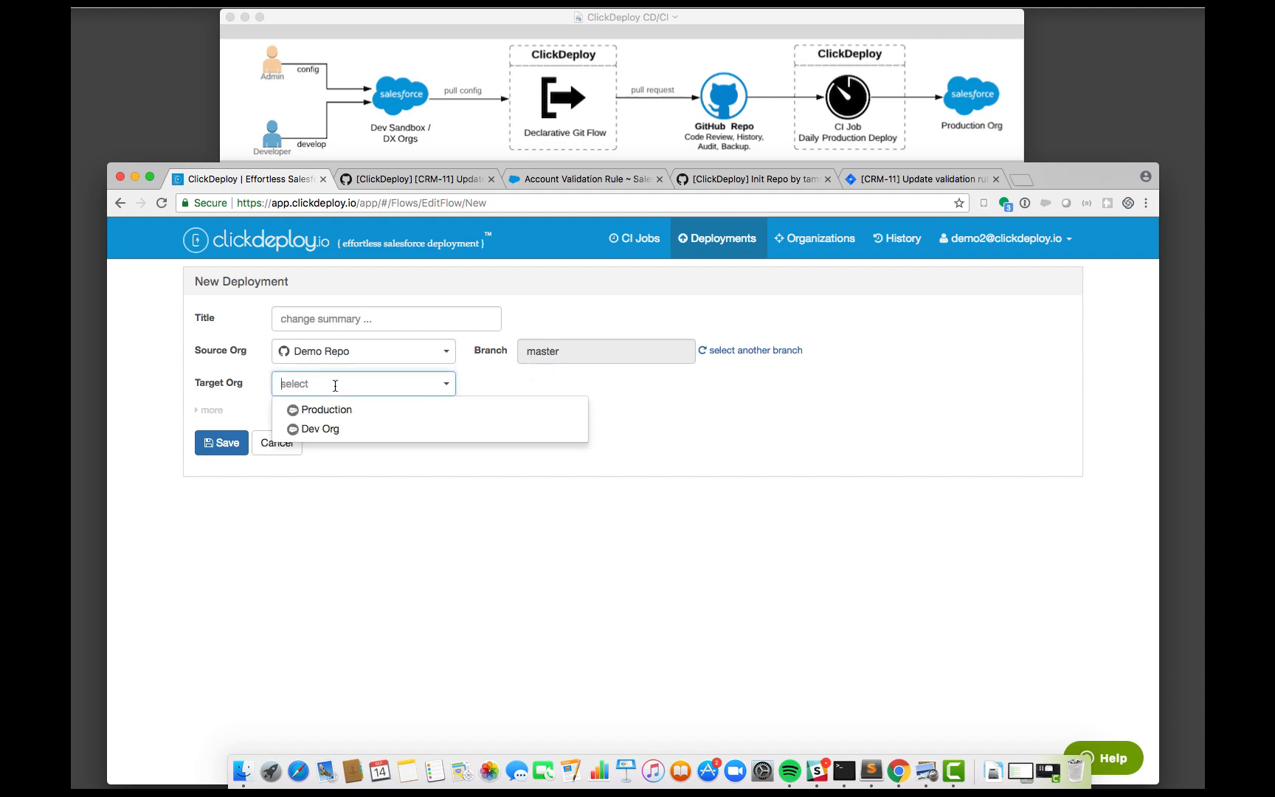
left_click(334, 427)
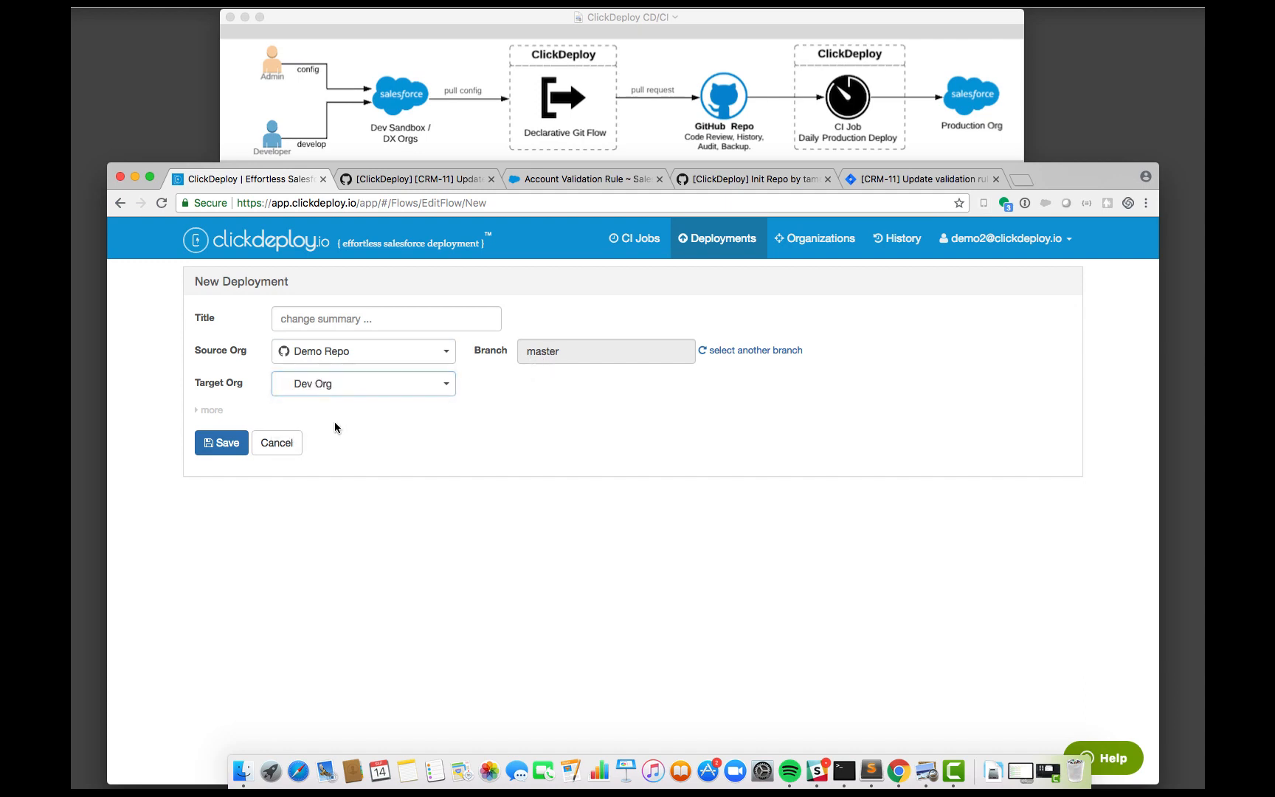
- Save the new deployment with the title "Sync dev sandbox" and deploy all Git source to Dev Org
left_click(327, 319)
type("Sync dev sandbox")
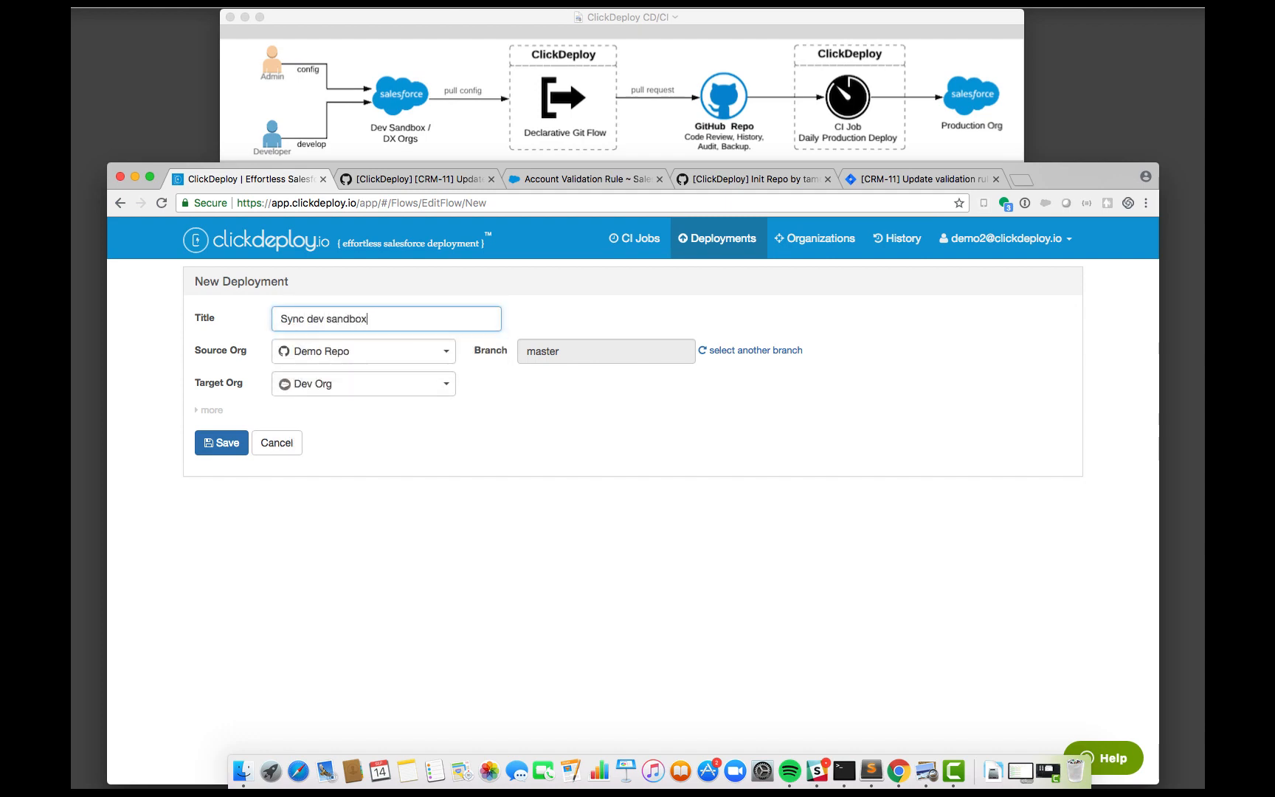
left_click(218, 450)
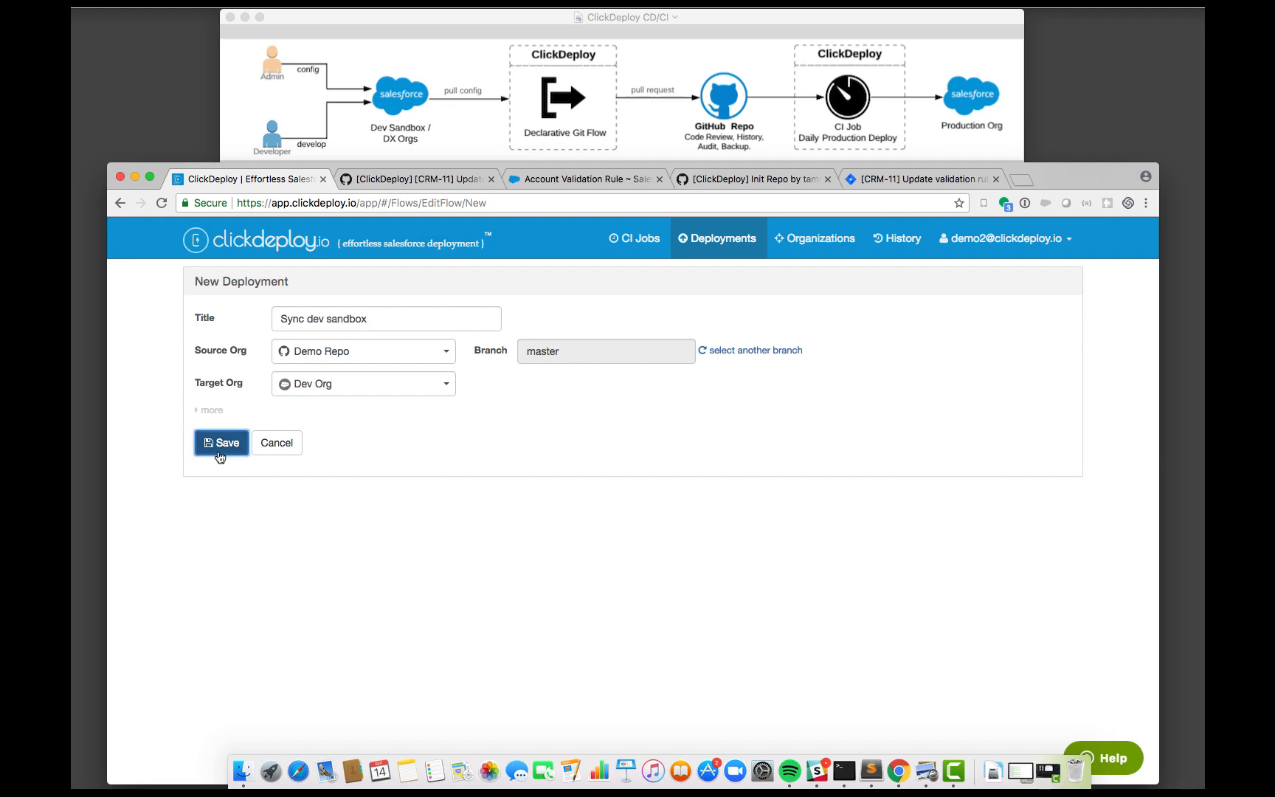
left_click(299, 325)
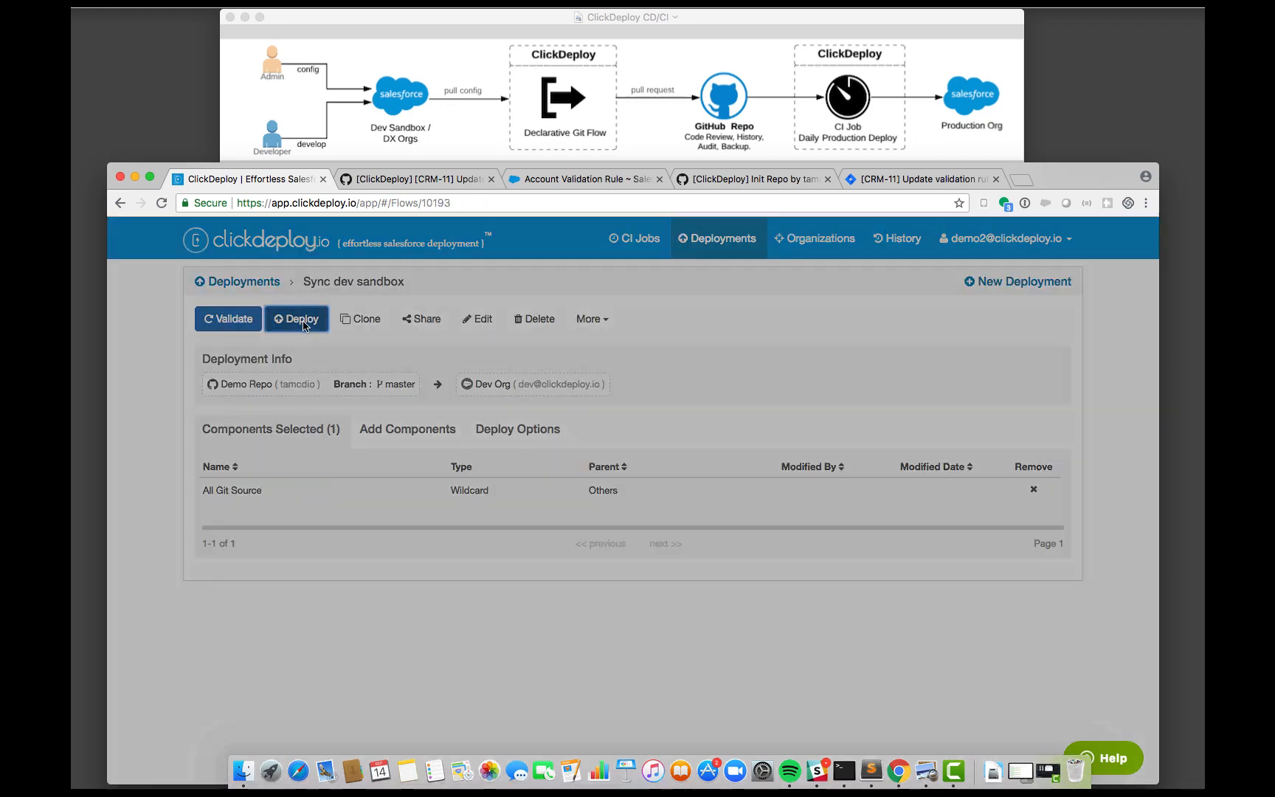
left_click(823, 301)
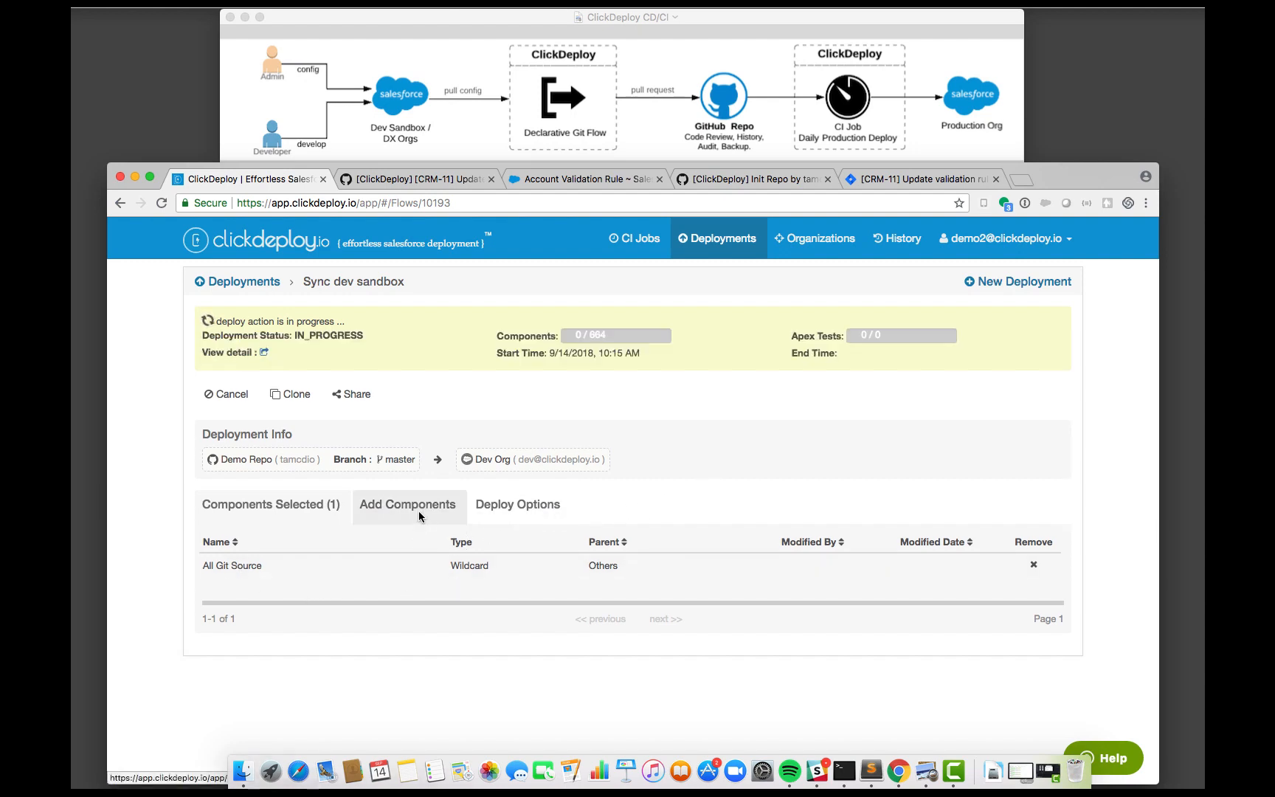
- Browse the Objects & Child Components available to add to the deployment, and return to its selected components
left_click(418, 510)
left_click(423, 543)
left_click(542, 591)
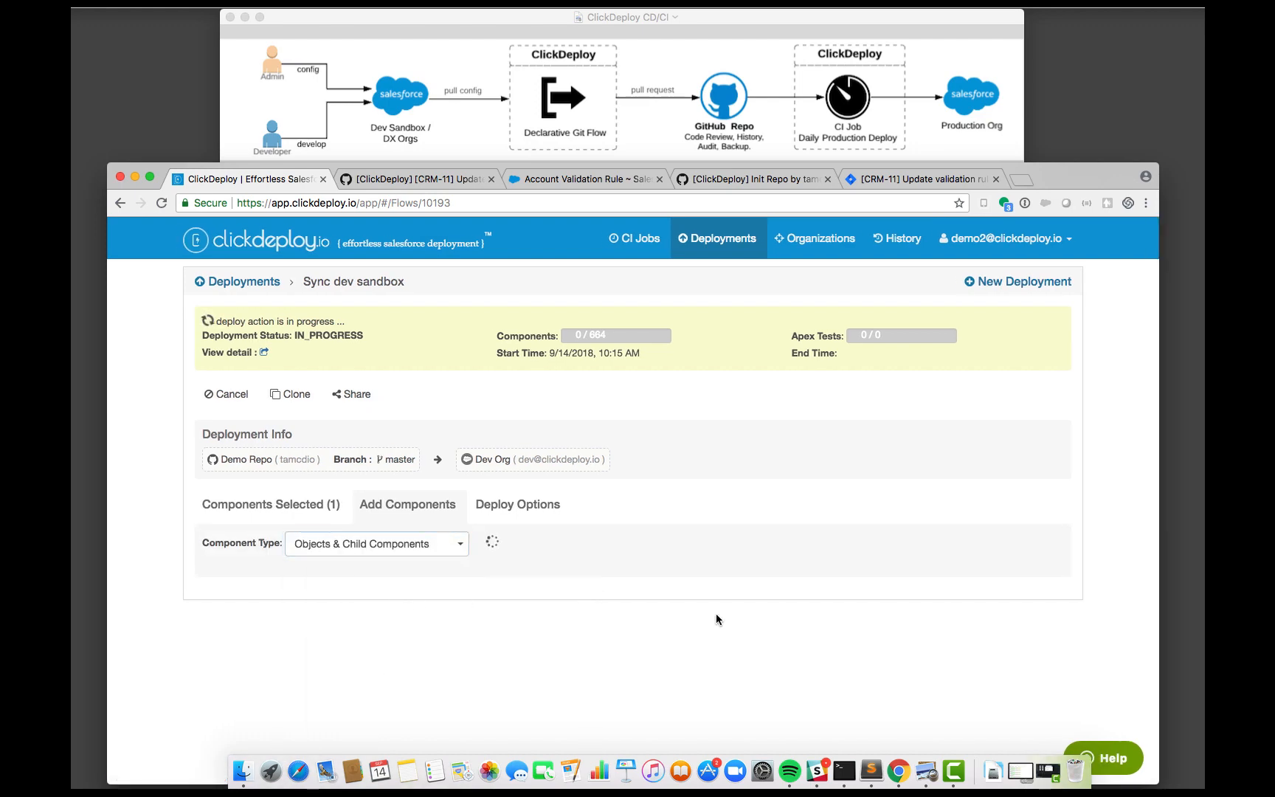
scroll(717, 615, "down", 2)
scroll(701, 614, "up", 1)
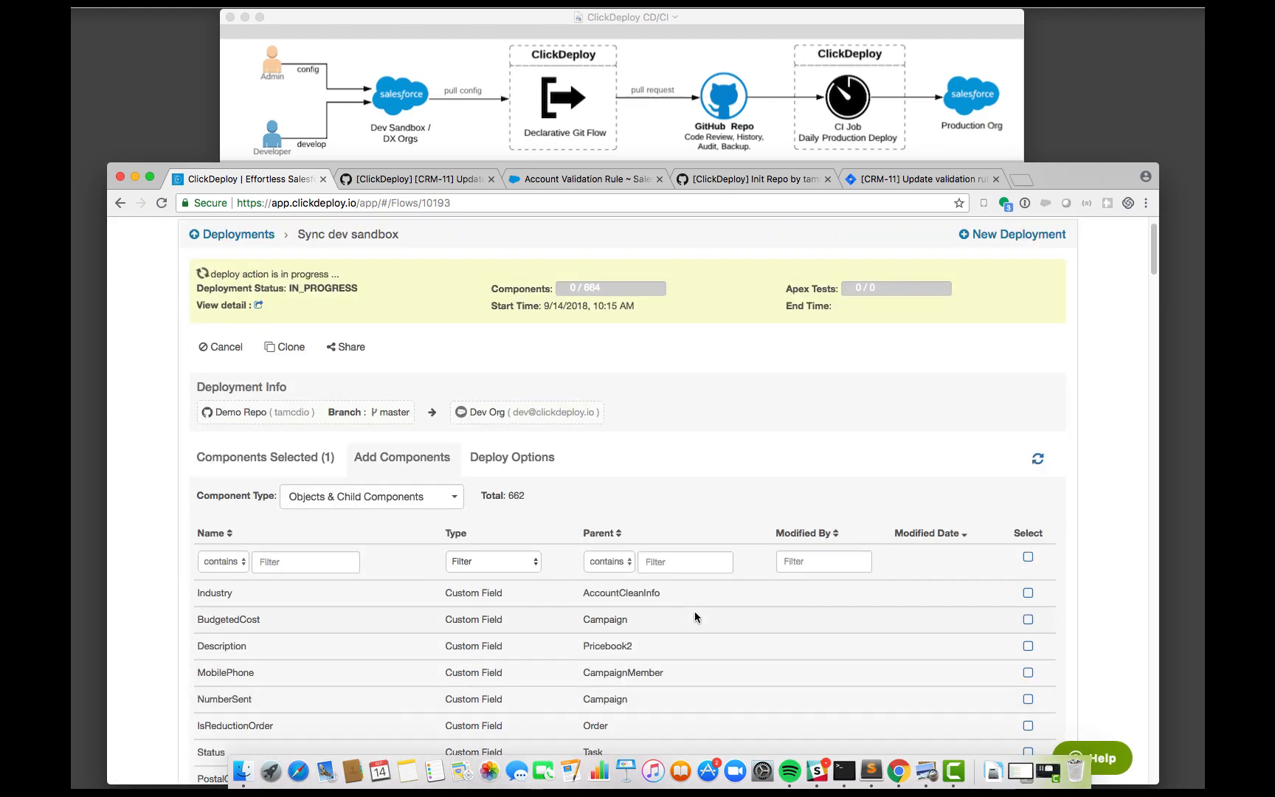
scroll(686, 622, "down", 1)
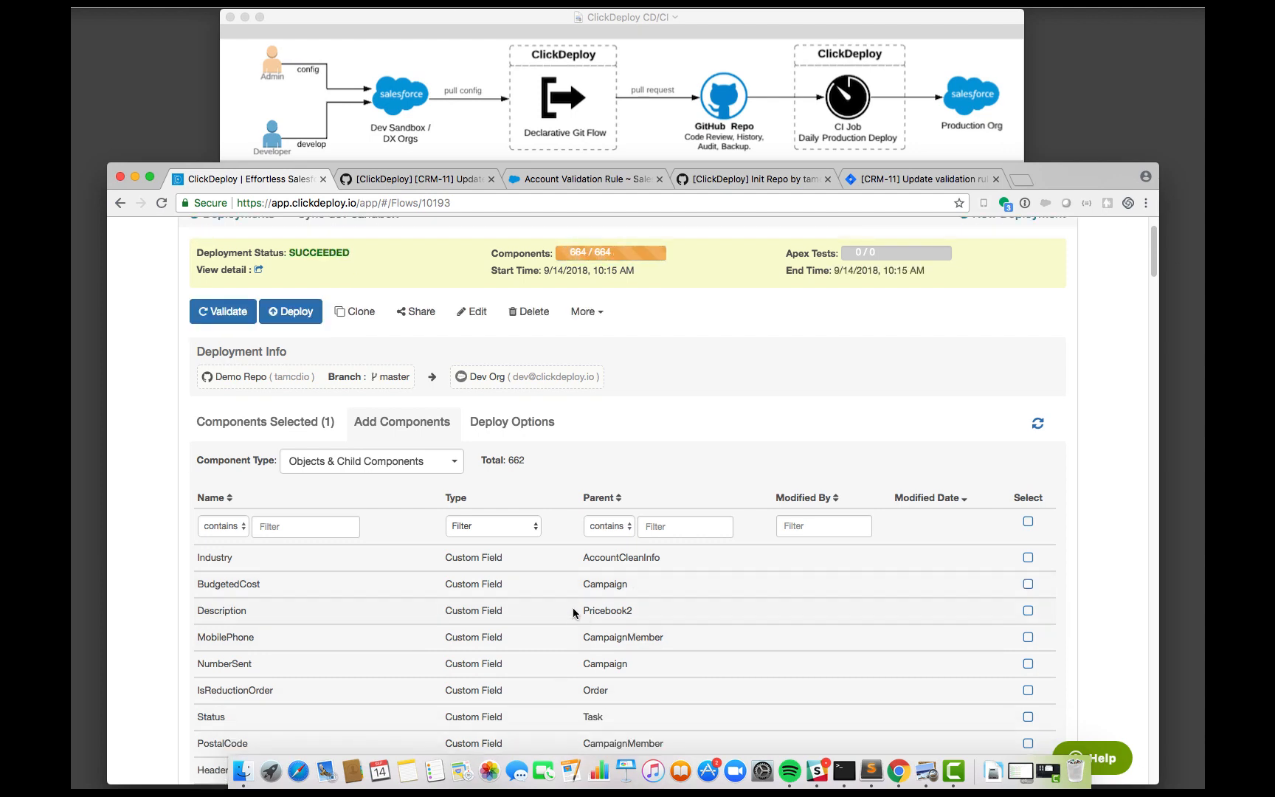
left_click(297, 425)
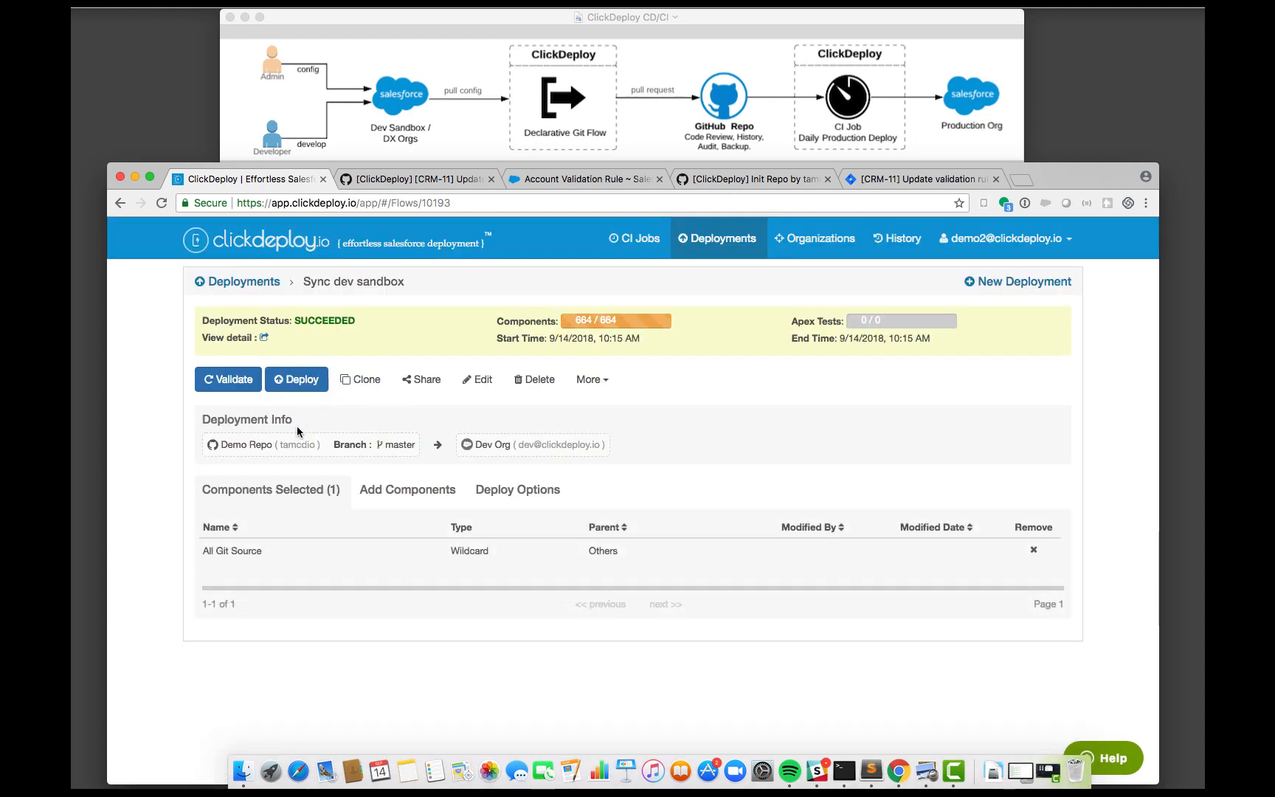